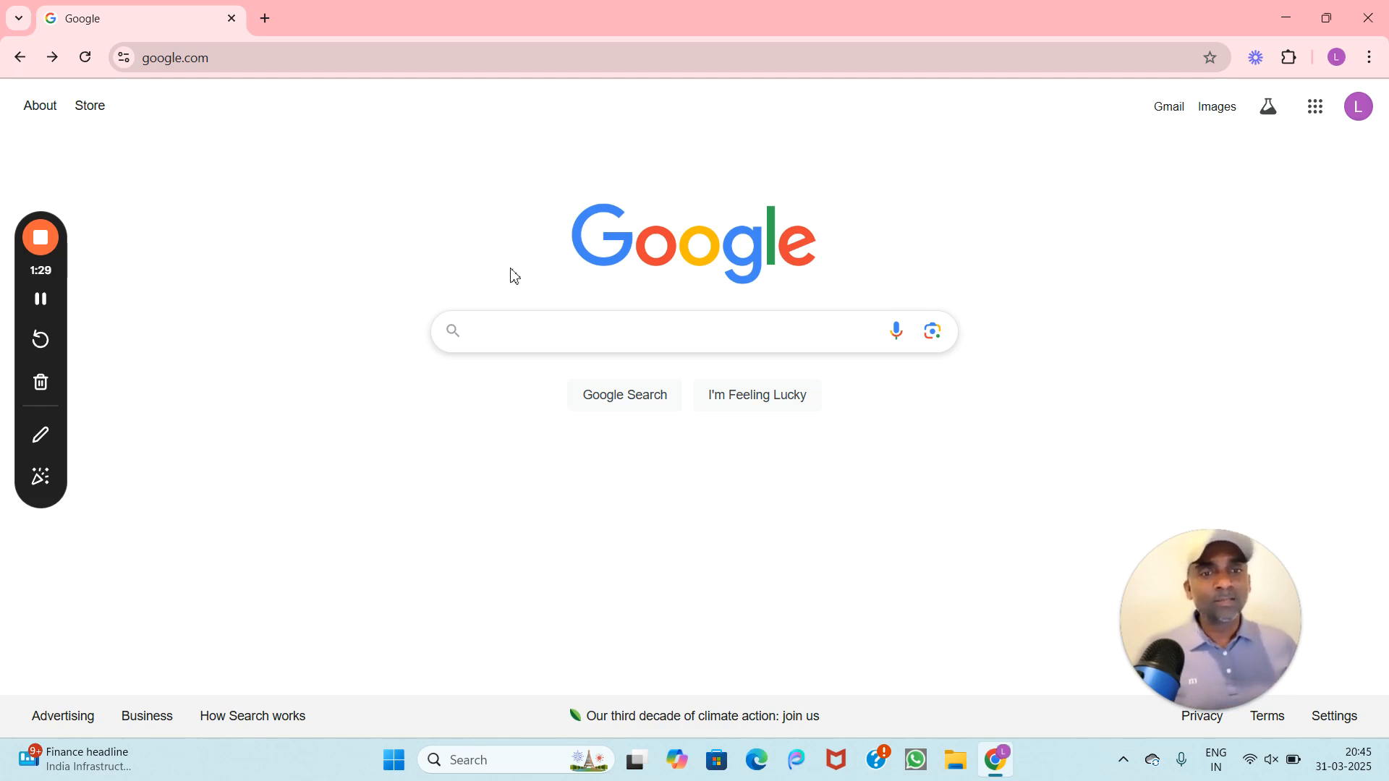
Step: Search Google for 'jdk8 download for windows 10' via the suggested query
click(508, 331)
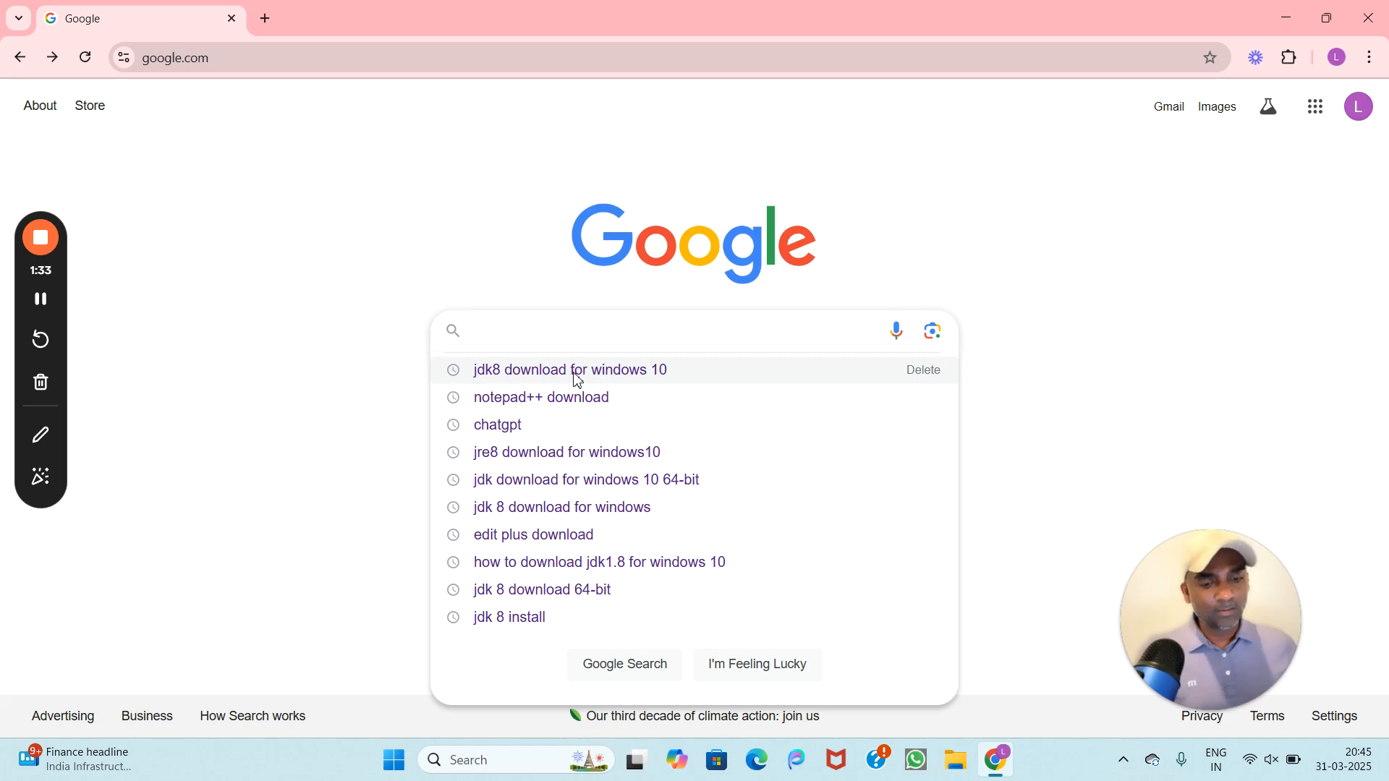
text(jd)
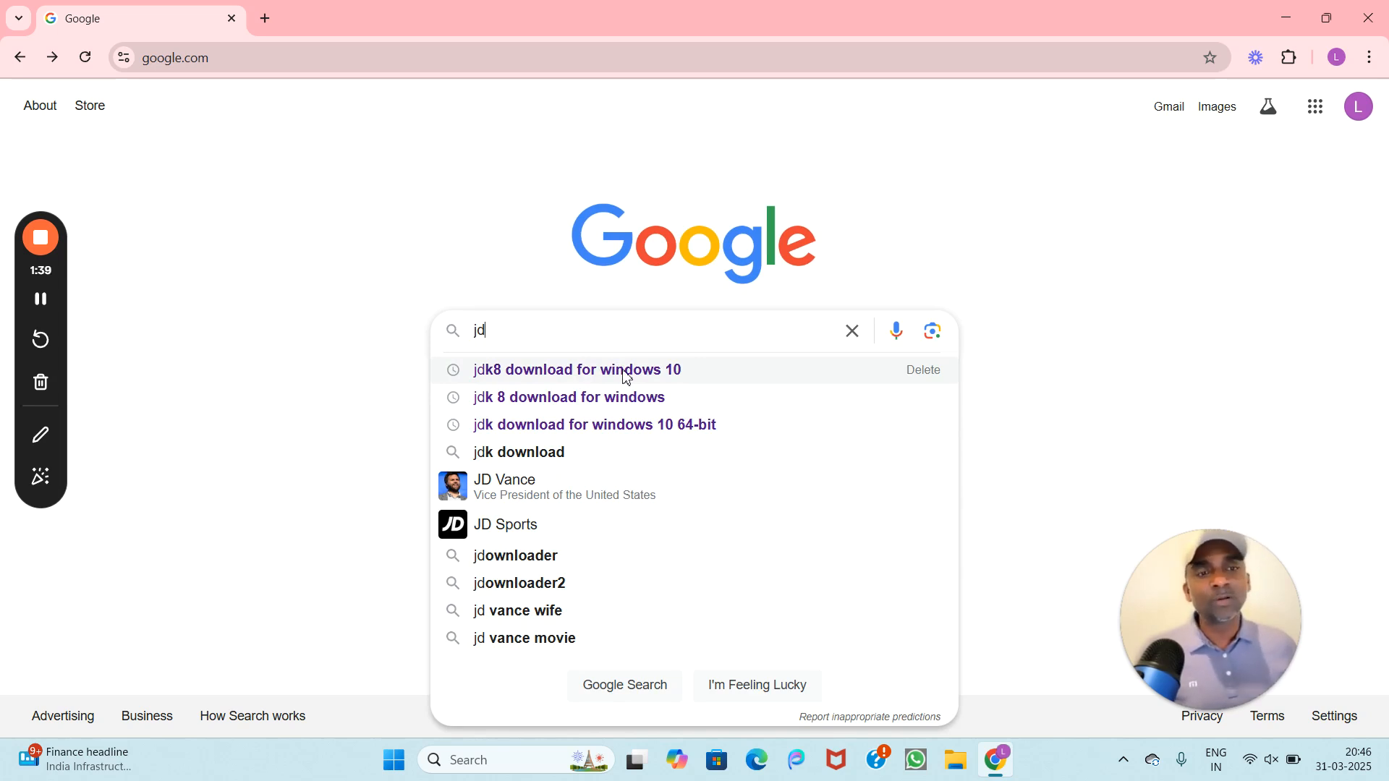
click(539, 374)
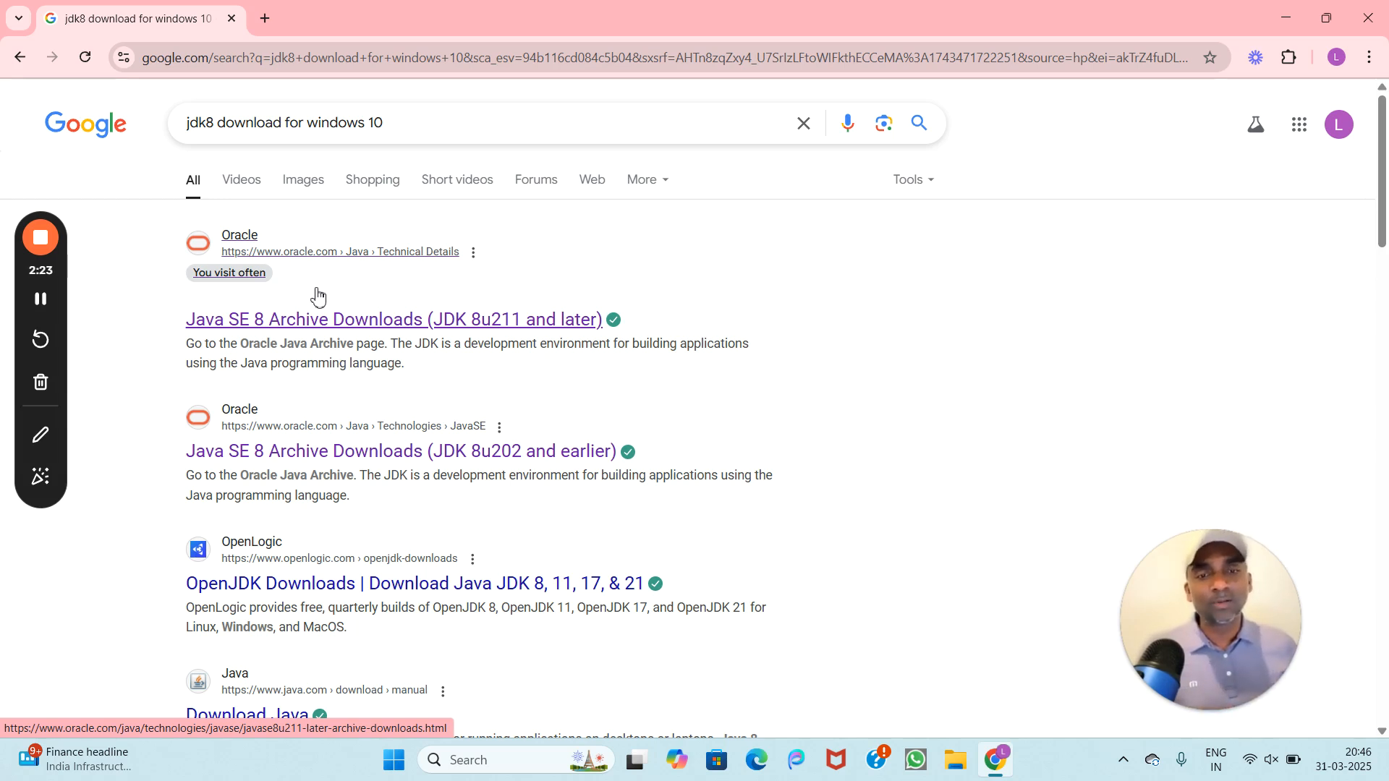
Step: Open Oracle's Java SE 8 Archive Downloads page and find the JDK 8u431 Windows x64 installer row
click(282, 320)
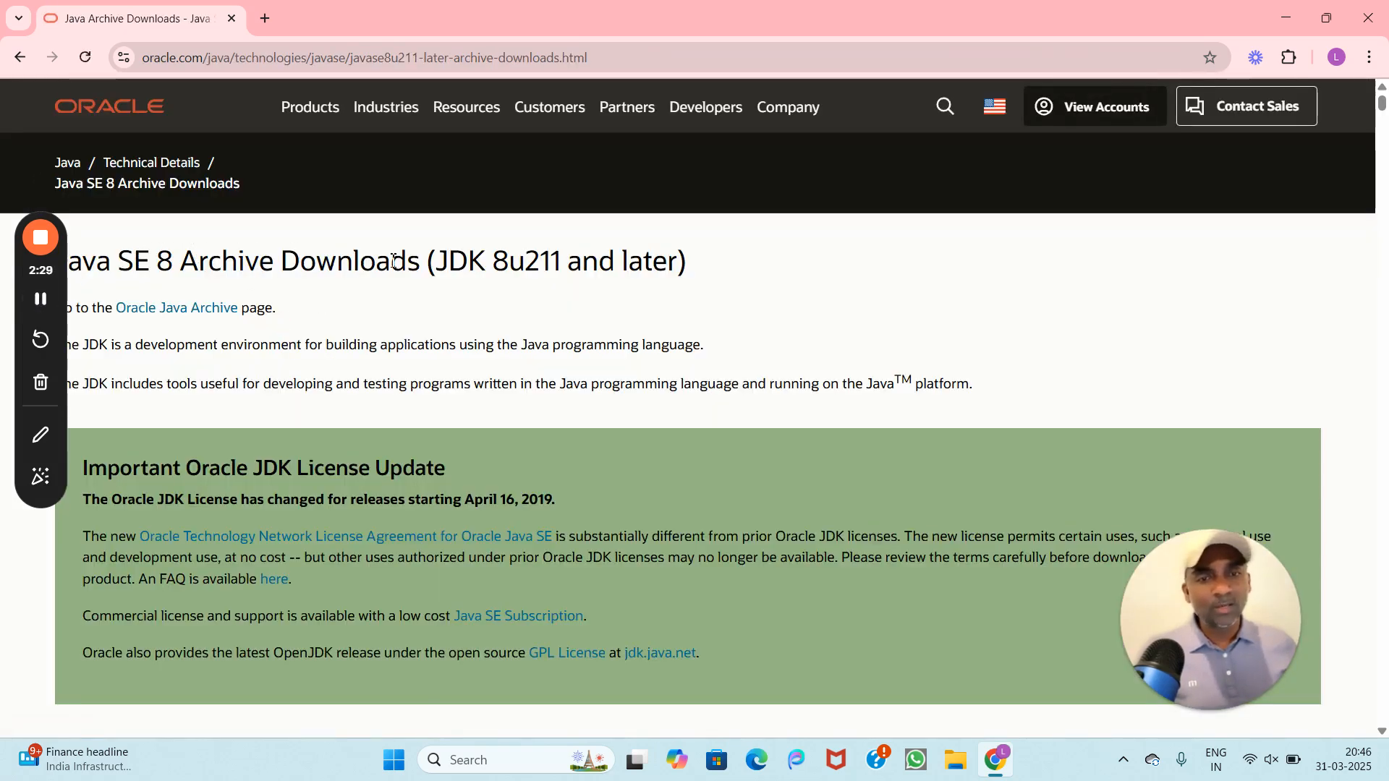
scroll(570, 325, down, 6)
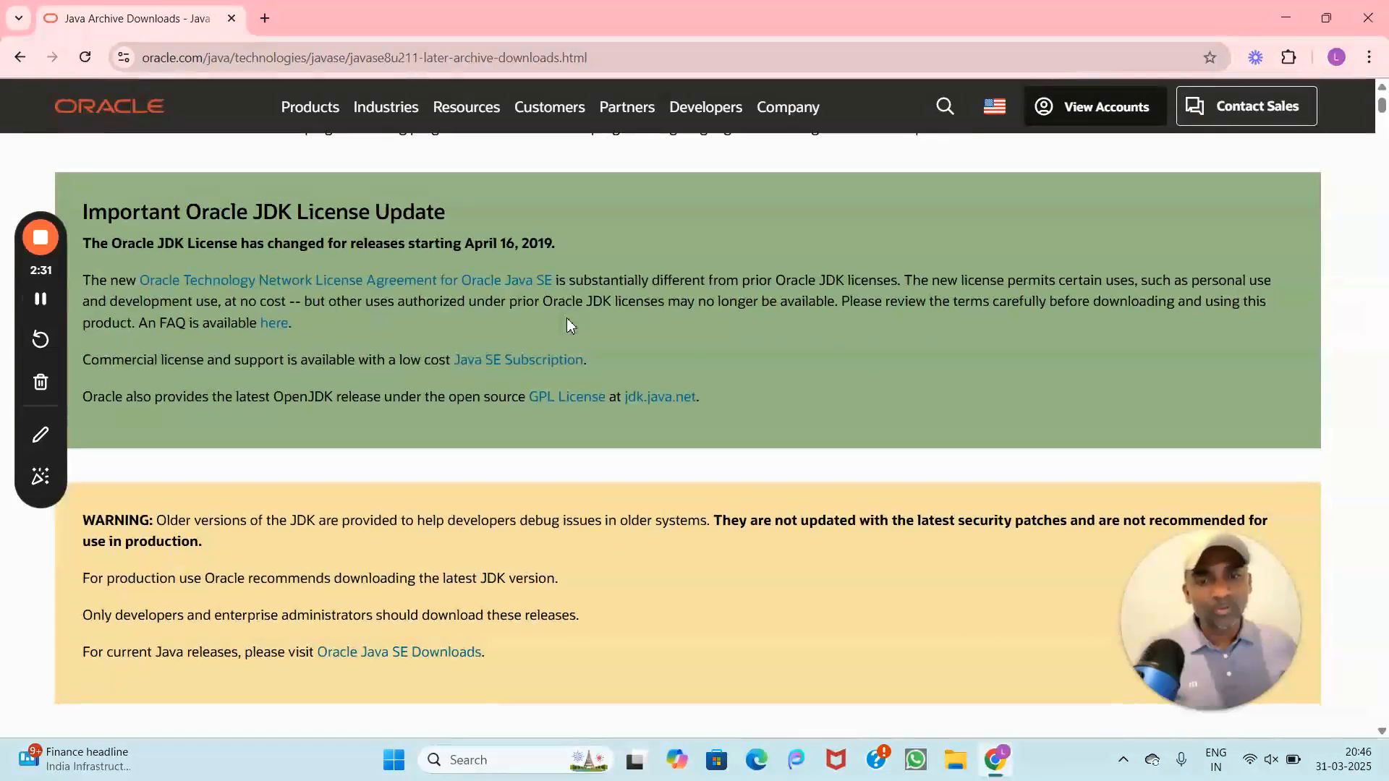
scroll(569, 324, up, 1)
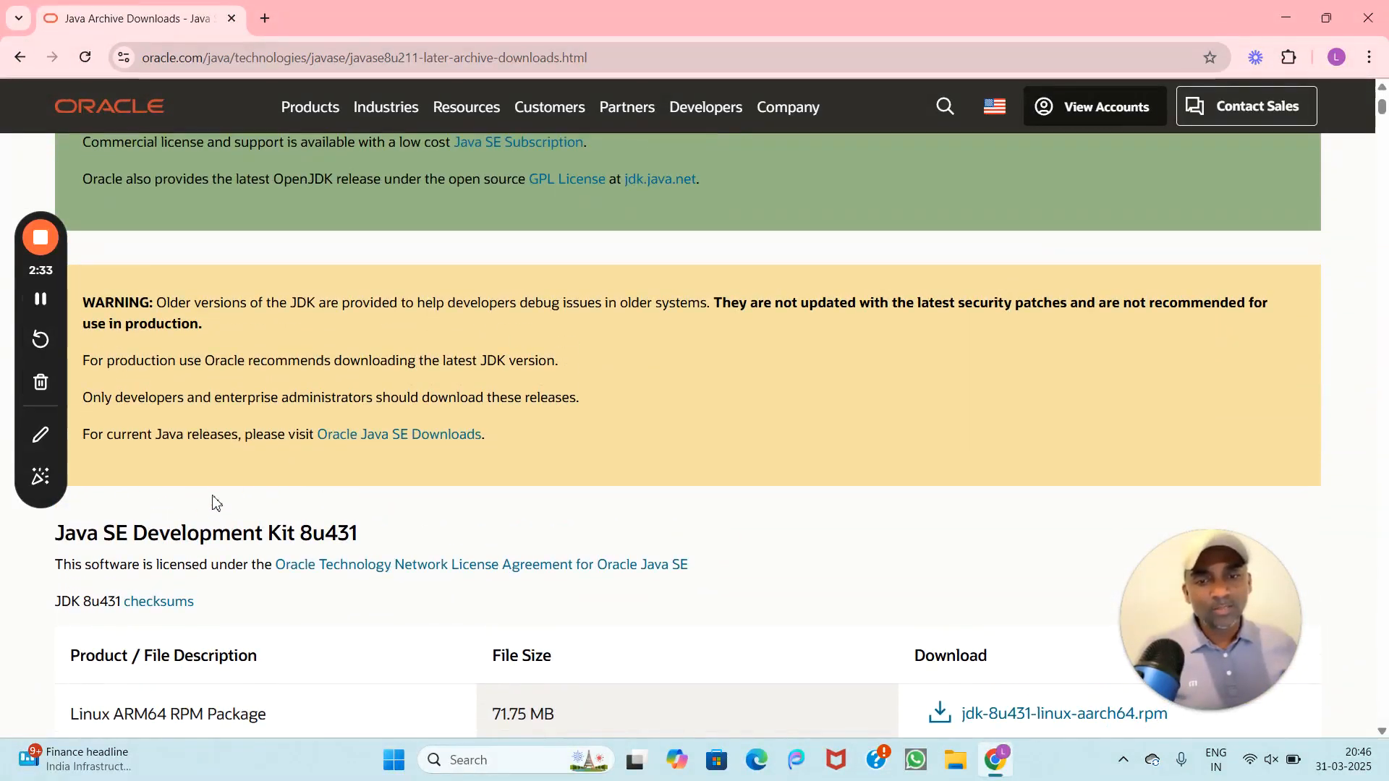
scroll(390, 524, down, 2)
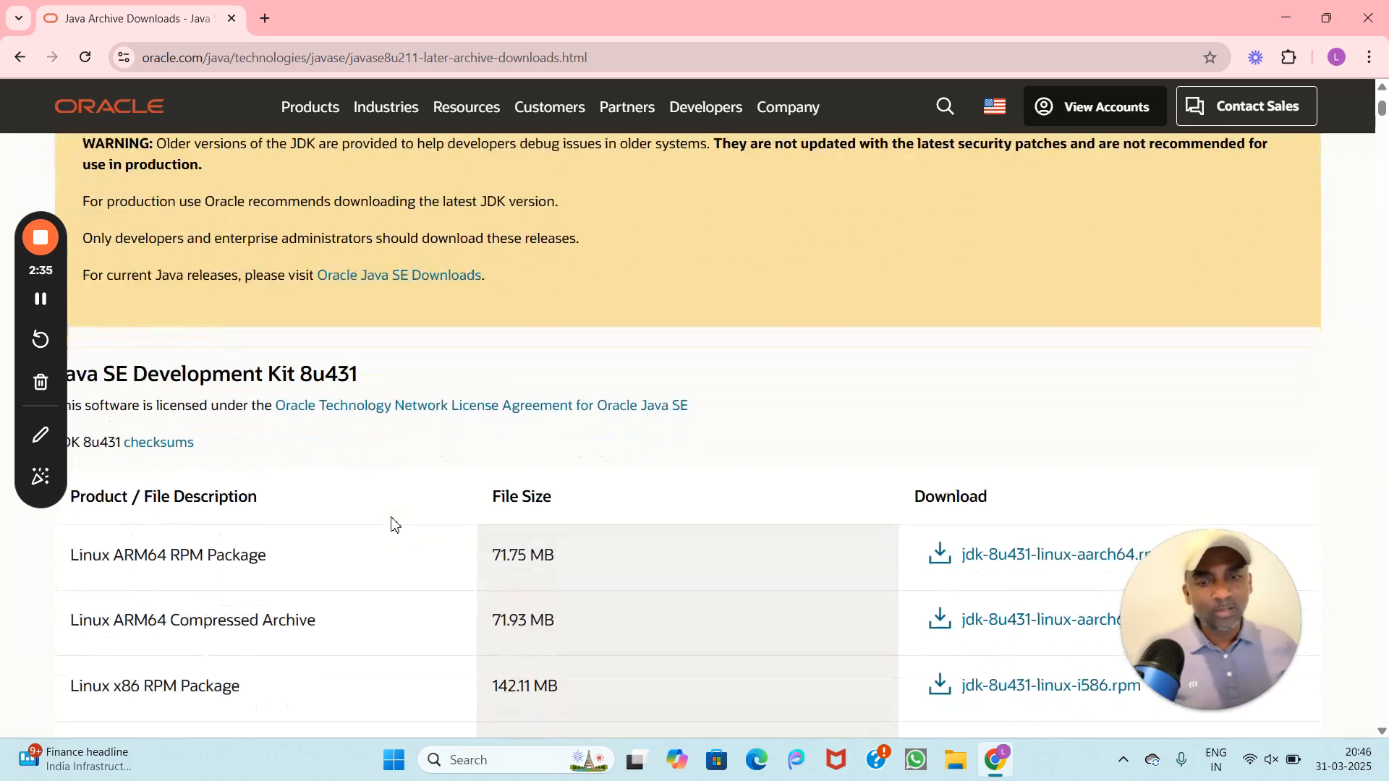
scroll(259, 548, down, 1)
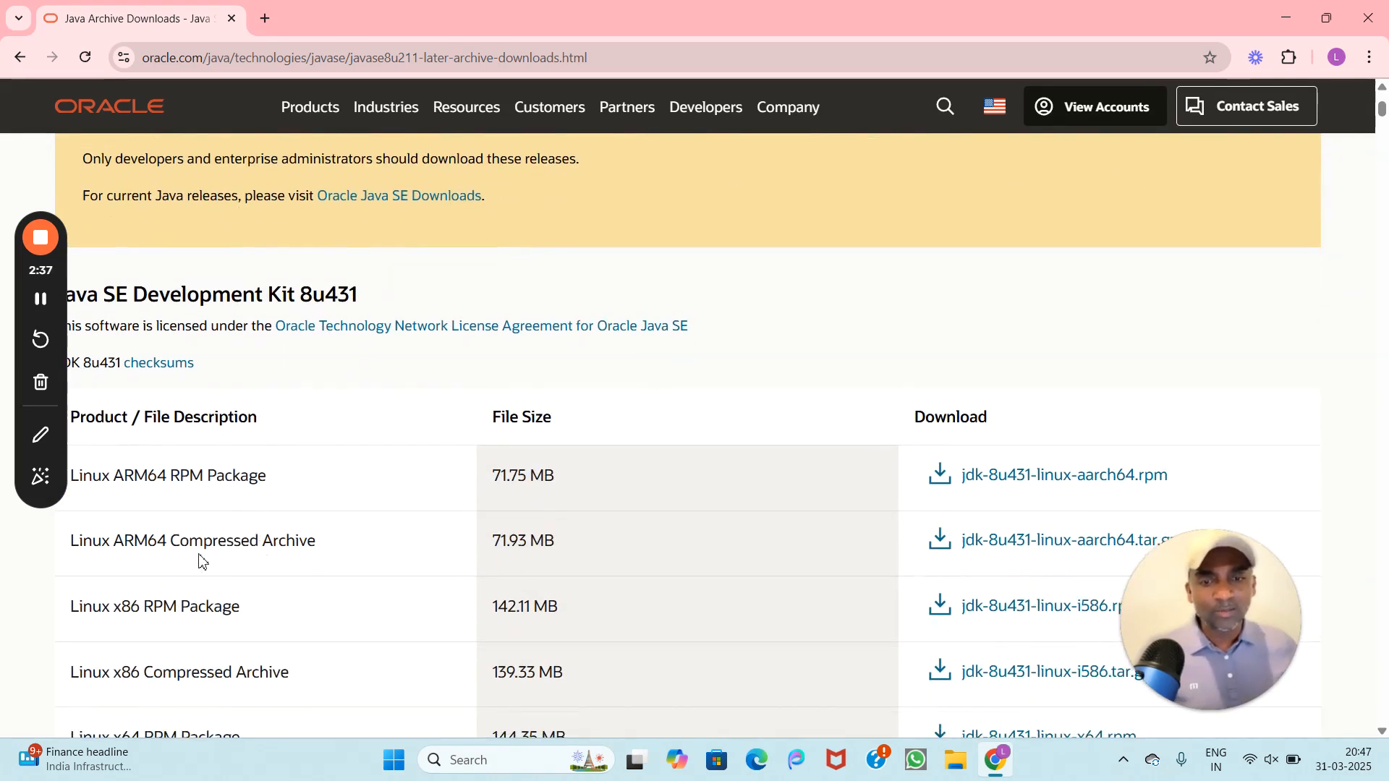
scroll(242, 506, down, 2)
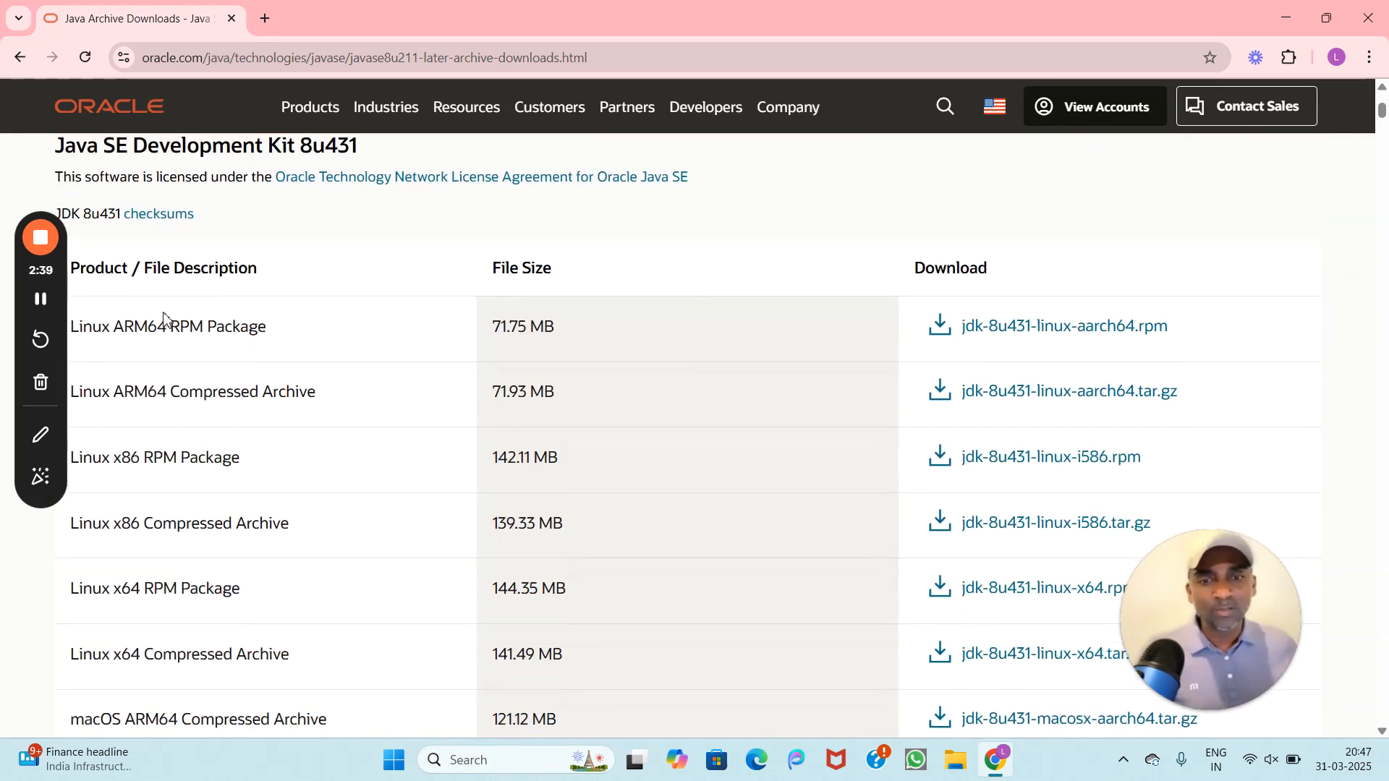
scroll(271, 646, down, 2)
scroll(294, 630, down, 3)
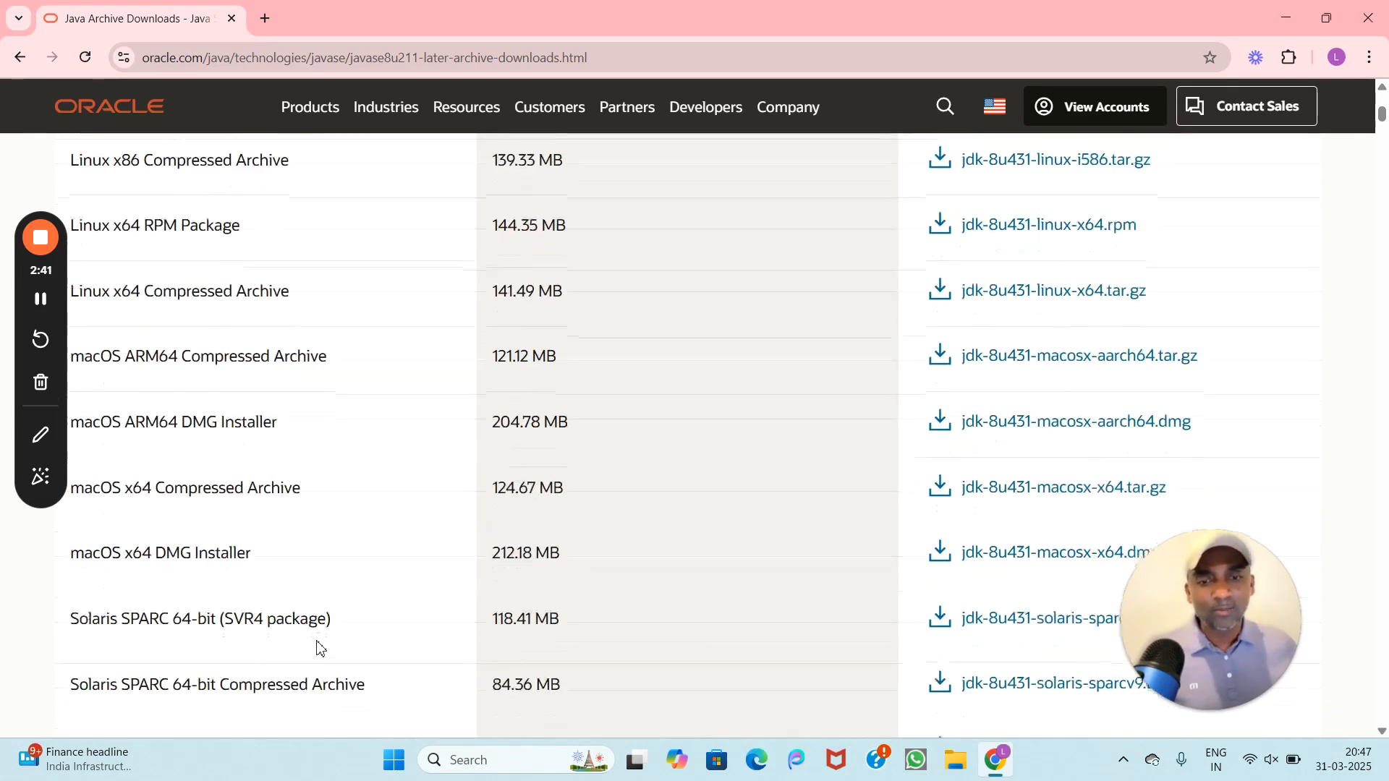
scroll(312, 576, down, 3)
scroll(277, 525, down, 4)
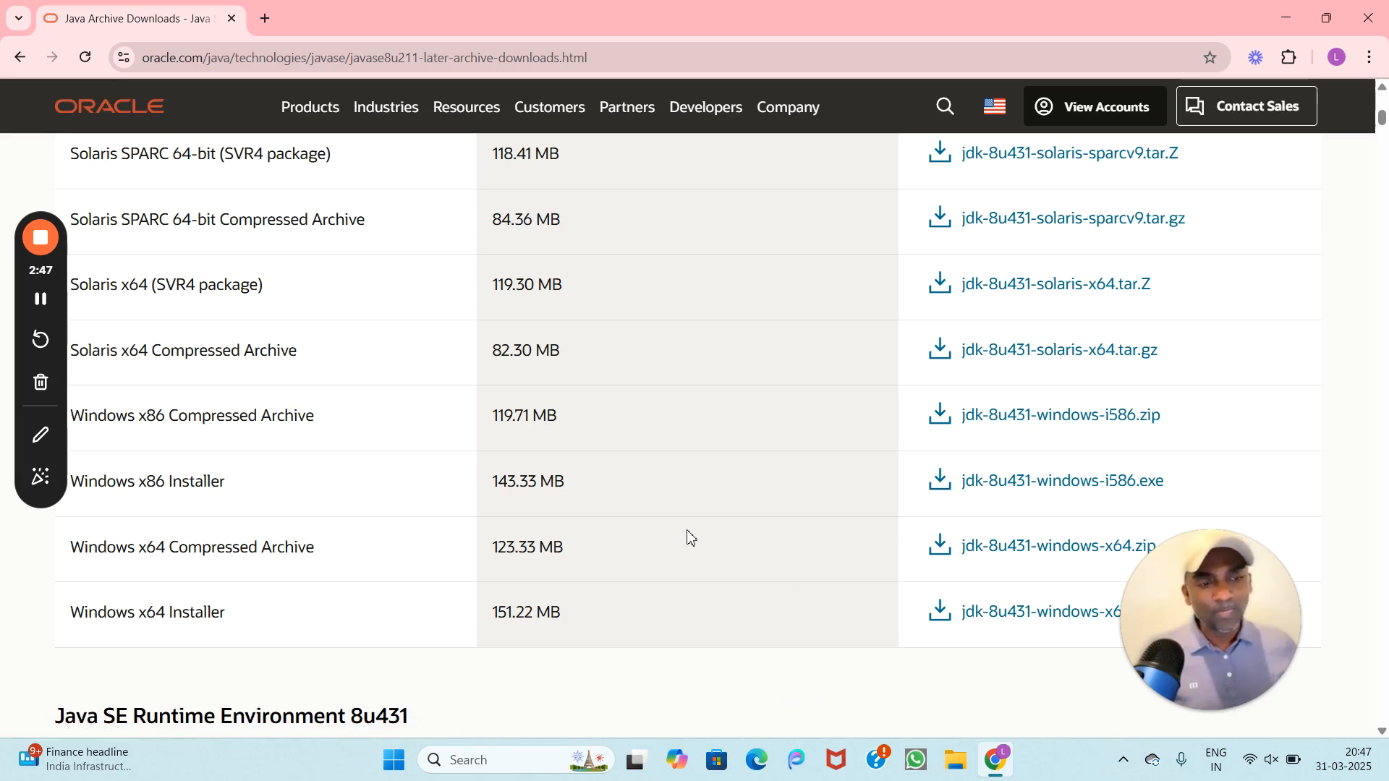
scroll(688, 536, down, 4)
scroll(289, 485, up, 1)
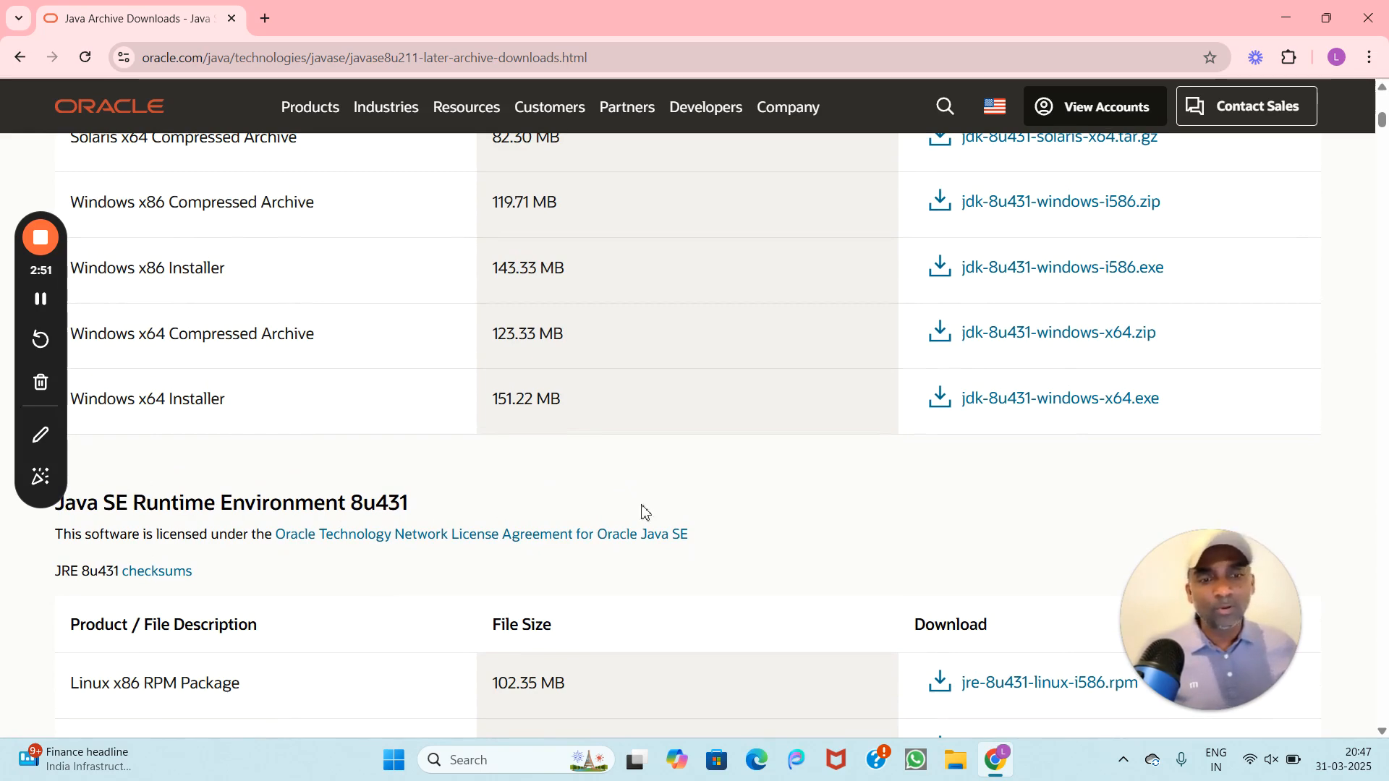
scroll(771, 528, down, 5)
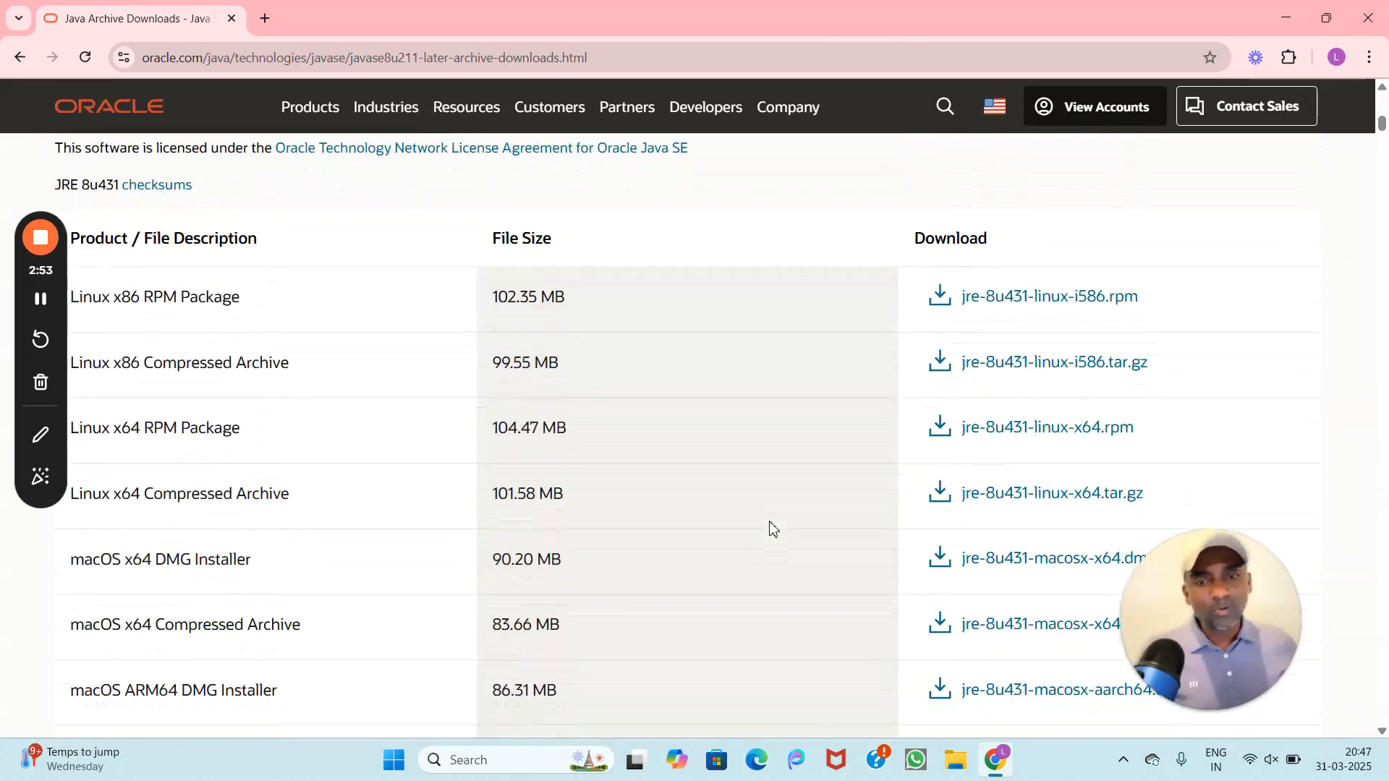
scroll(201, 288, down, 8)
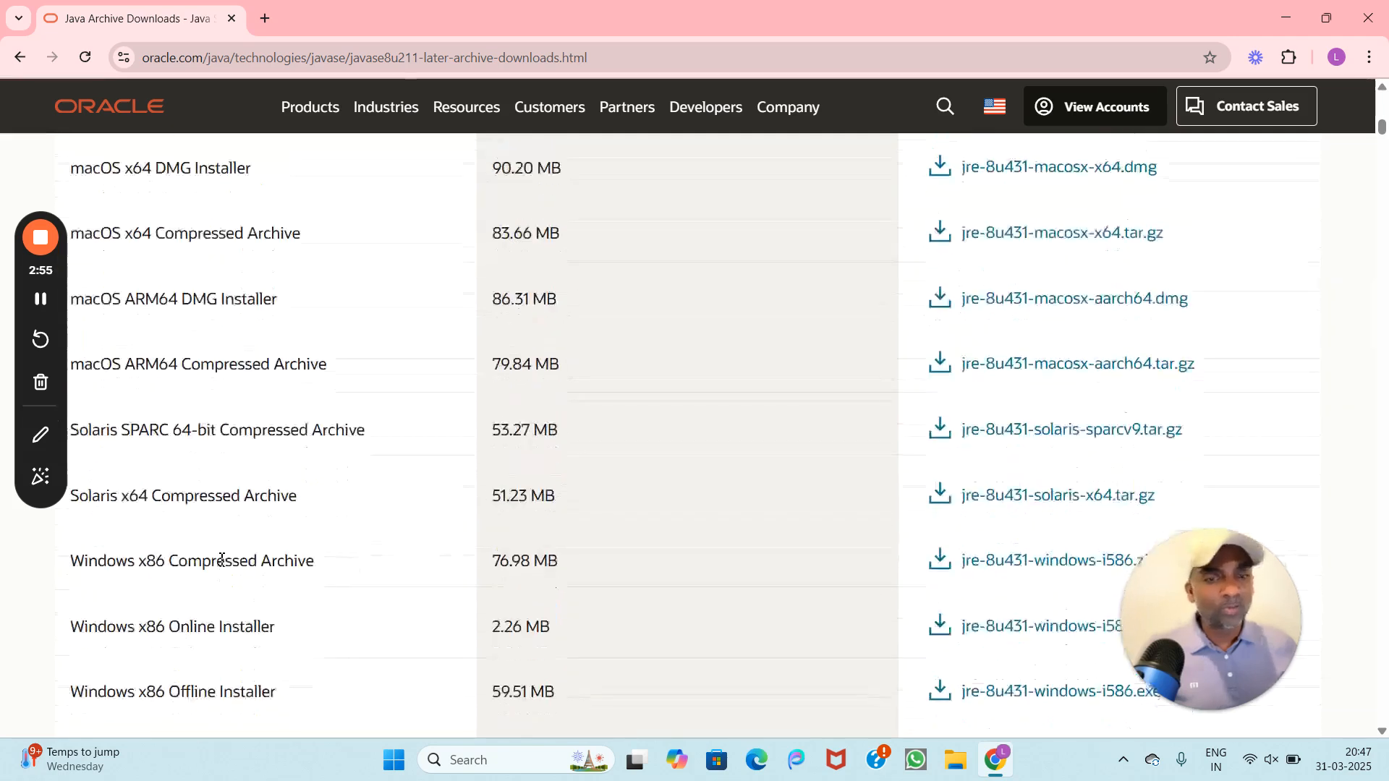
scroll(222, 560, down, 2)
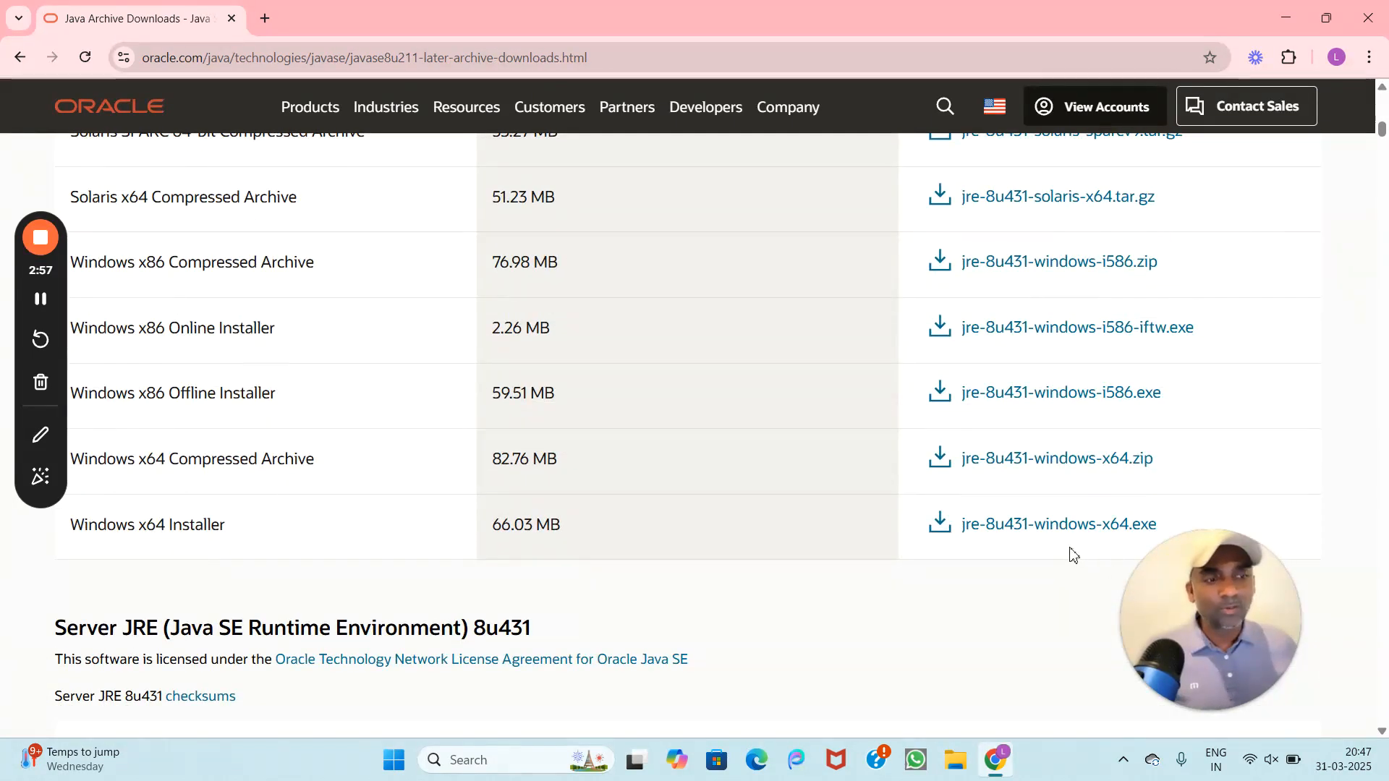
scroll(727, 475, up, 15)
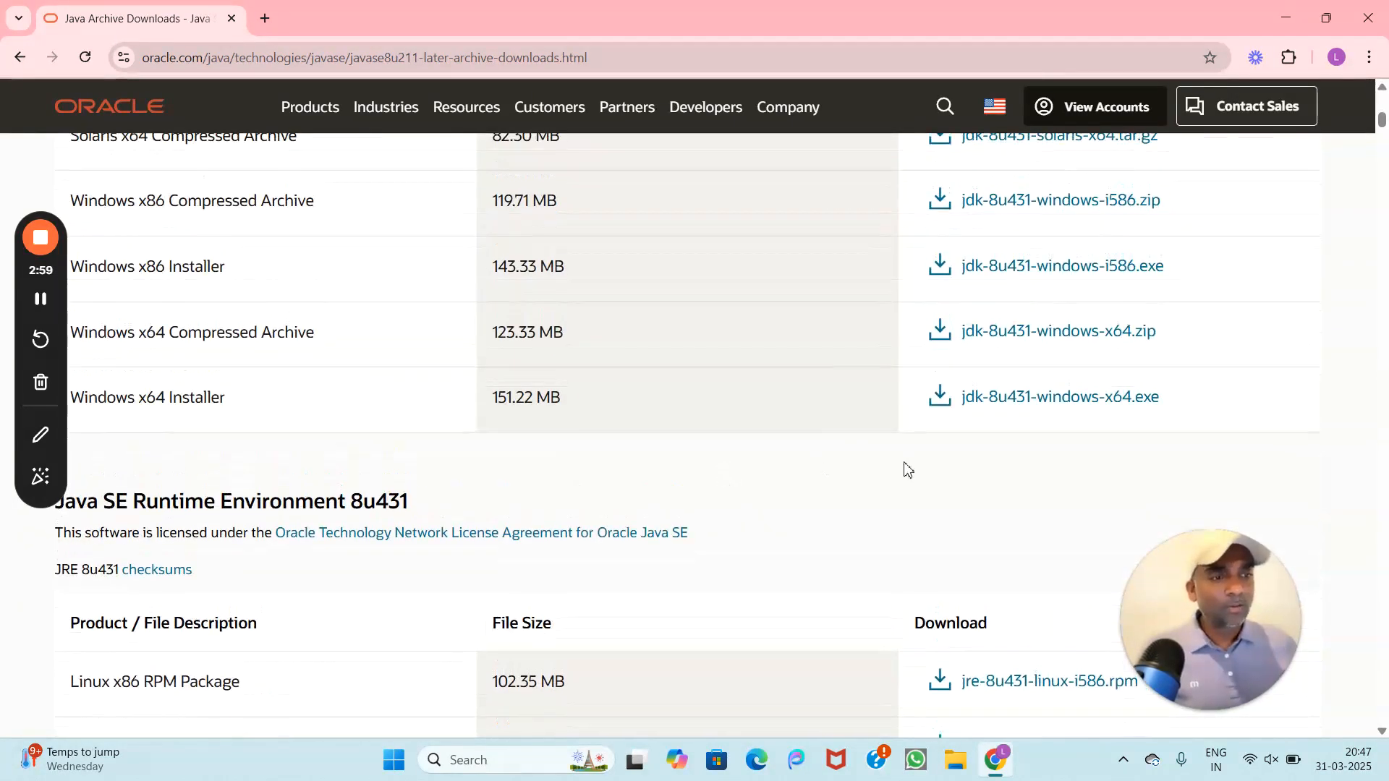
Step: Download jdk-8u431-windows-x64.exe, signing in with the Oracle account e-mail and password
click(1015, 405)
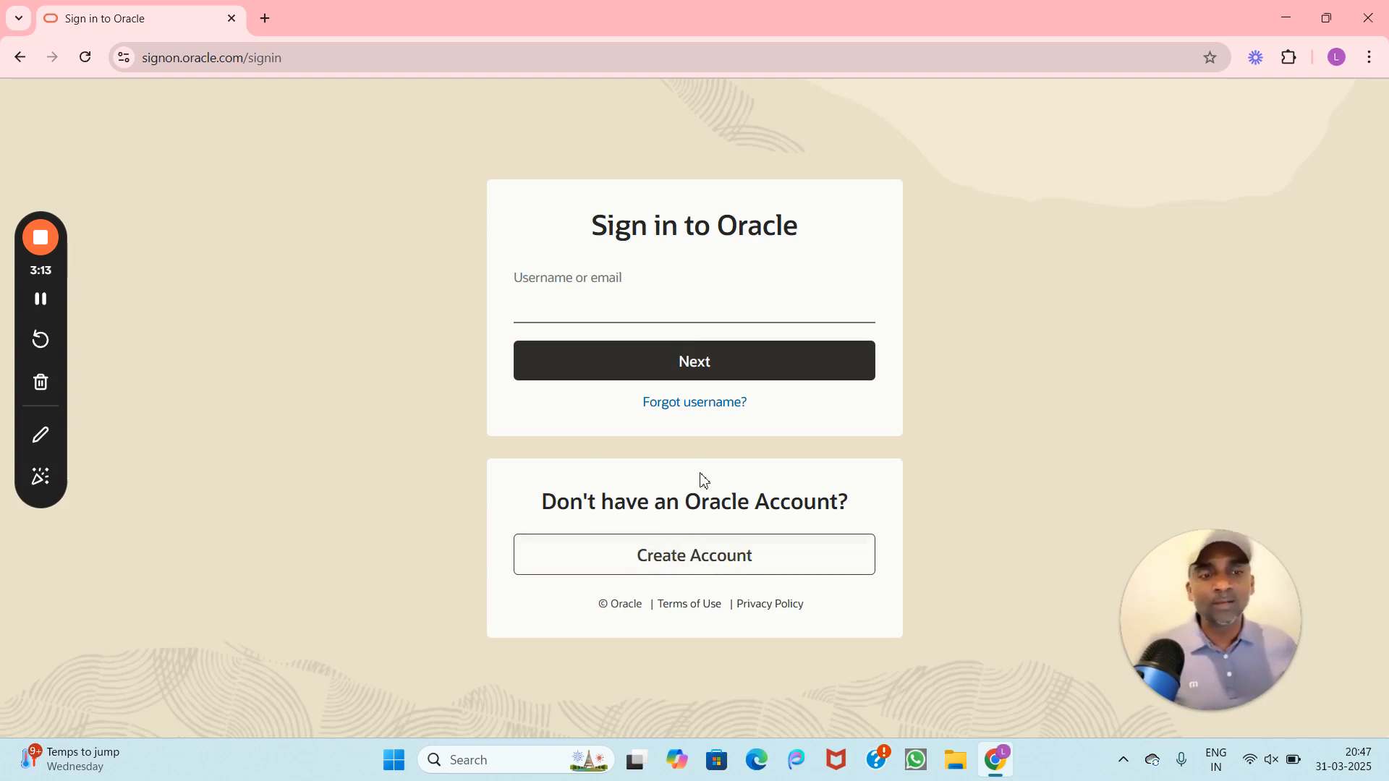
click(558, 300)
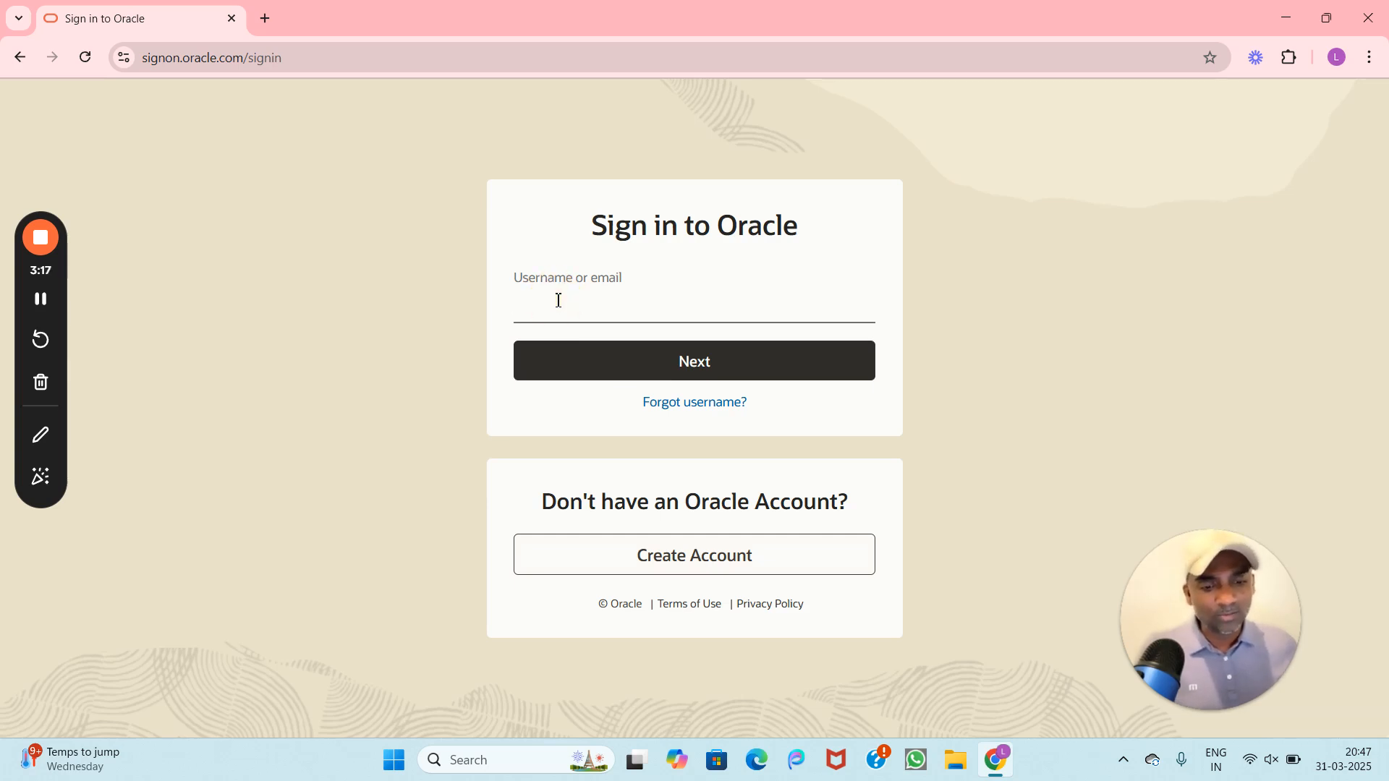
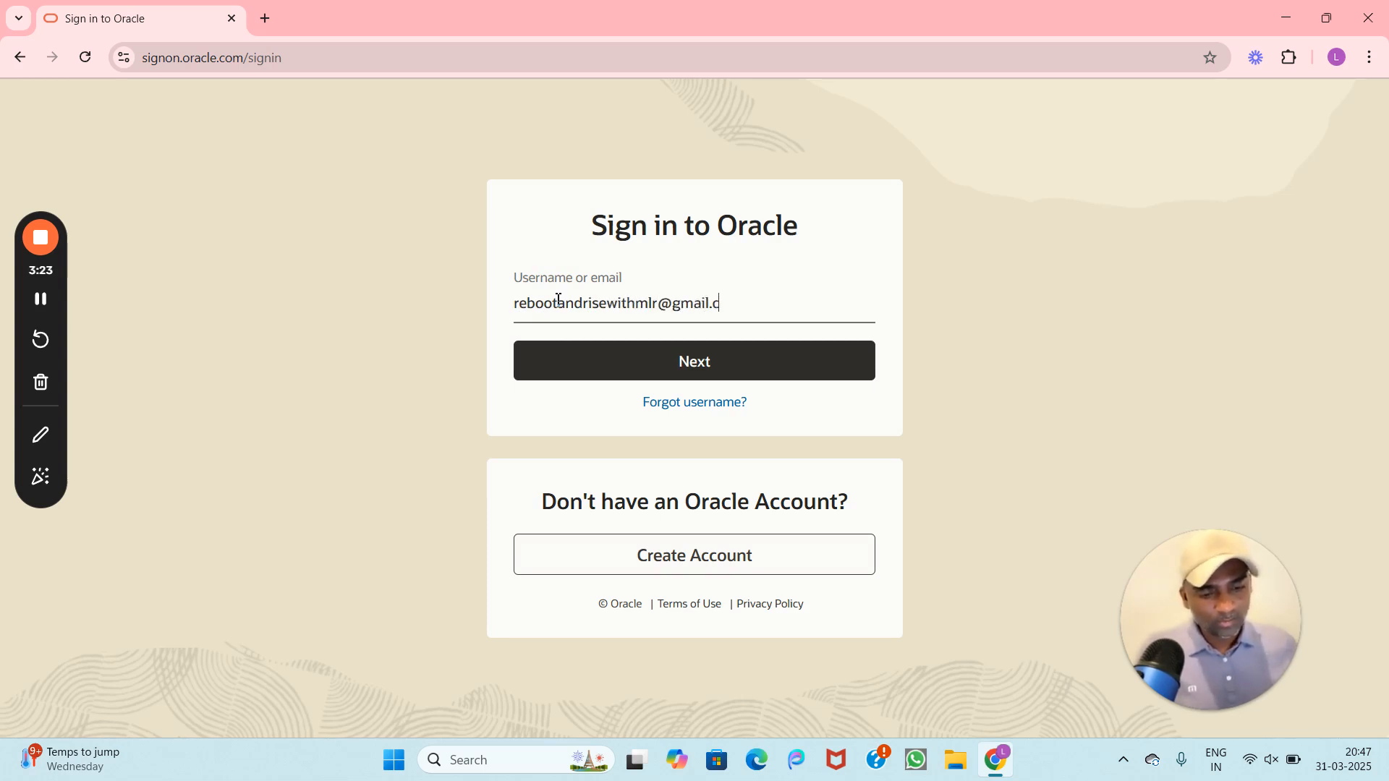
click(642, 365)
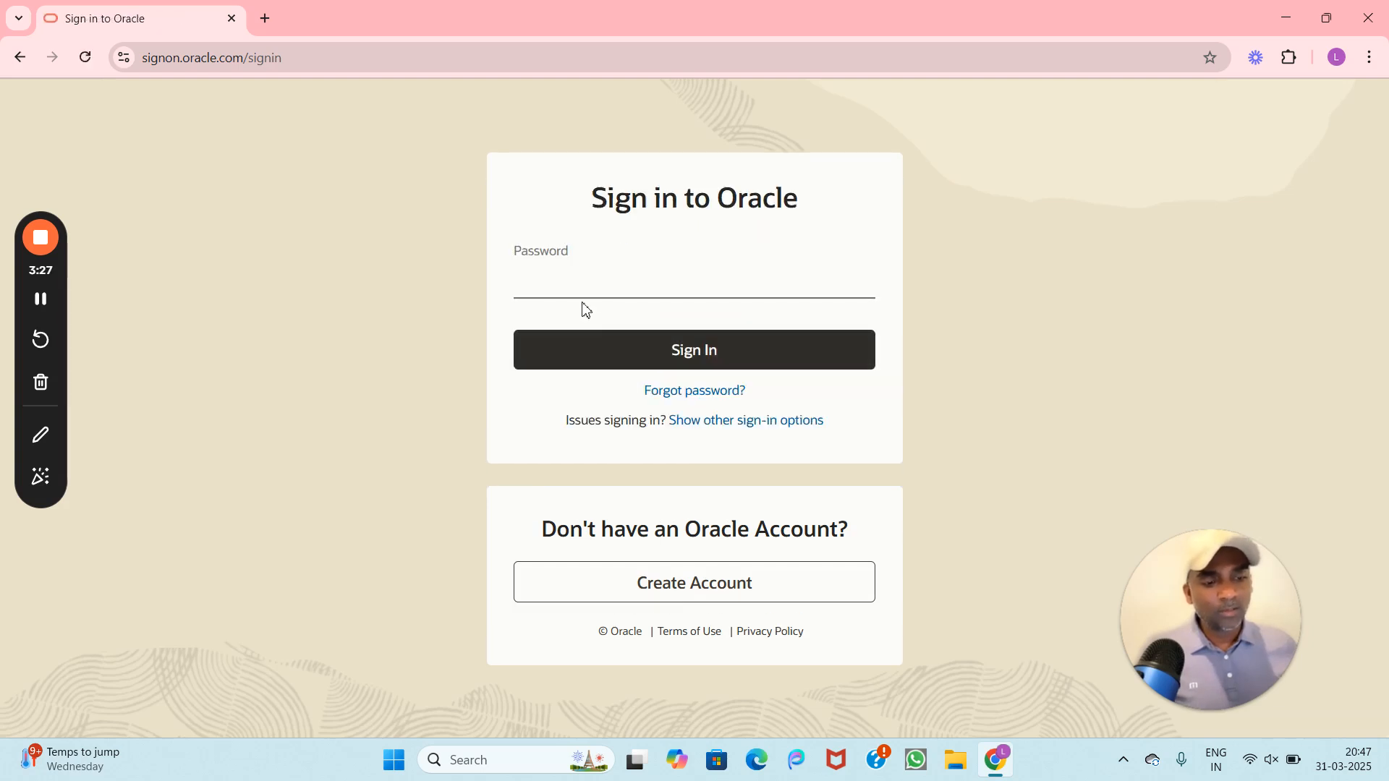
text(•••••••)
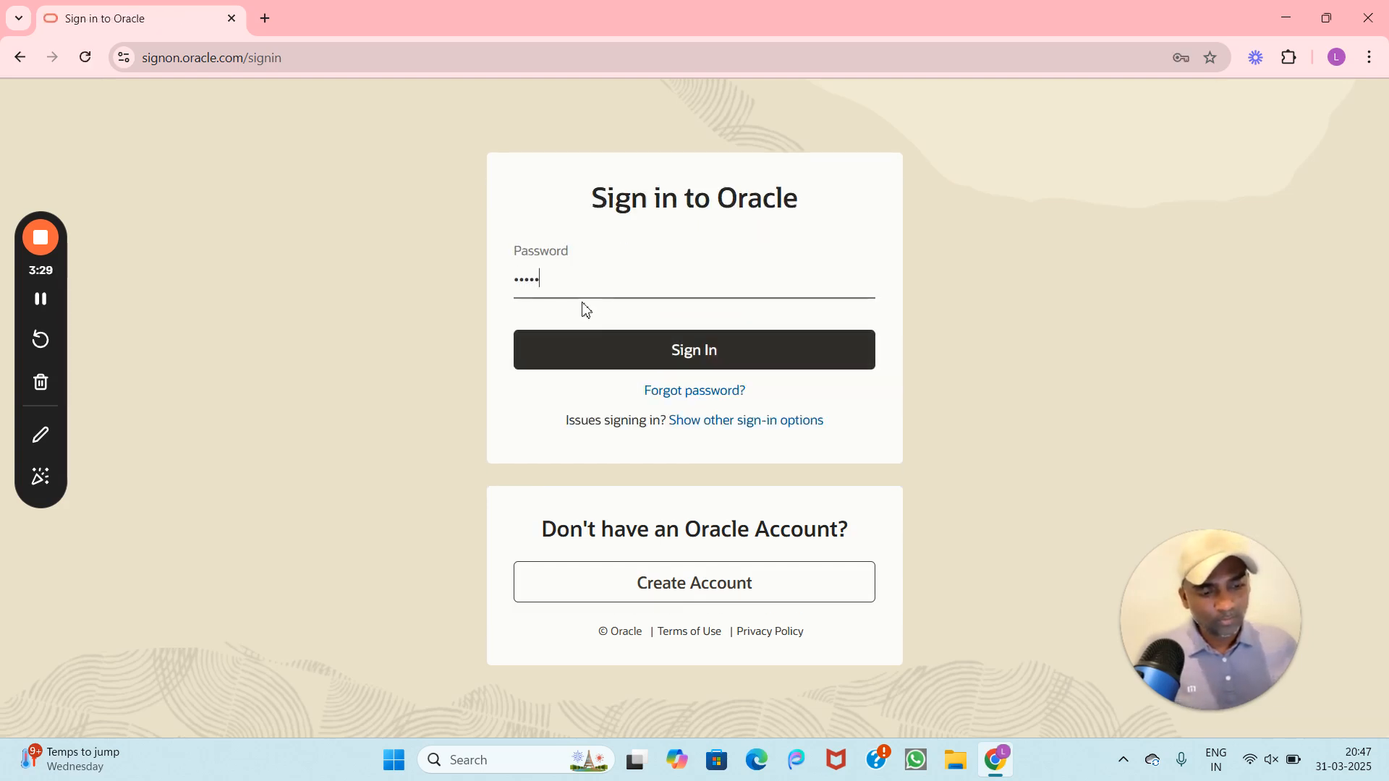
text(•••••)
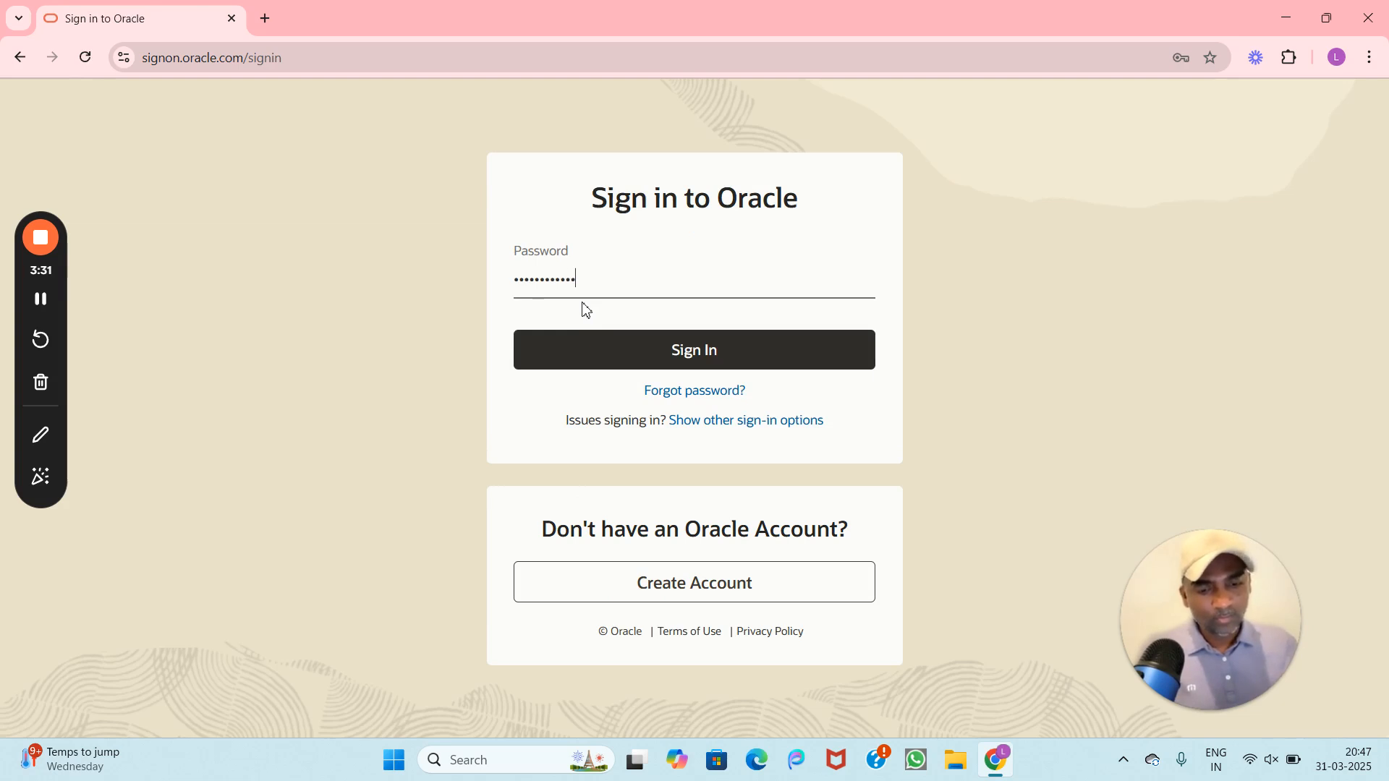
text(•)
click(692, 352)
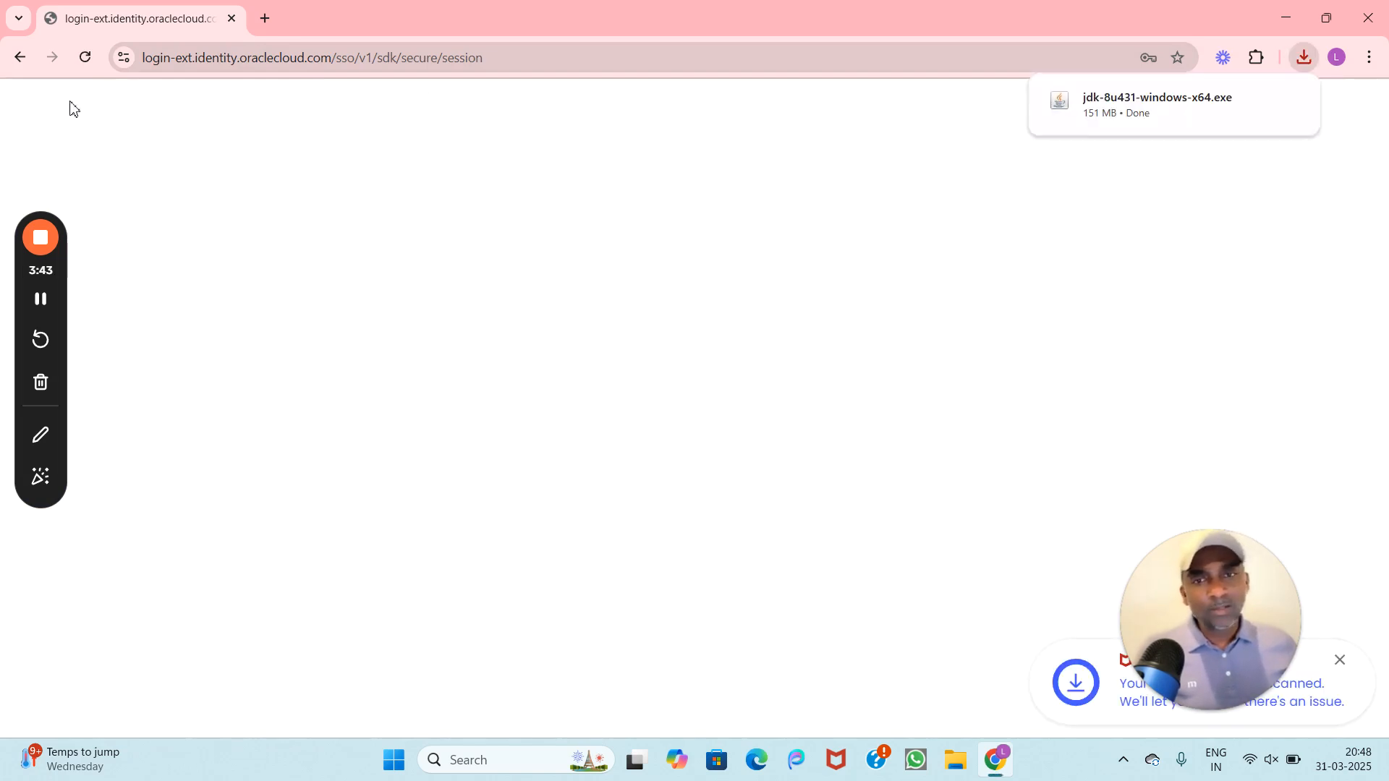
Step: Back on the archive page, download jre-8u431-windows-x64.exe (66.0 MB), then switch to File Explorer
click(18, 58)
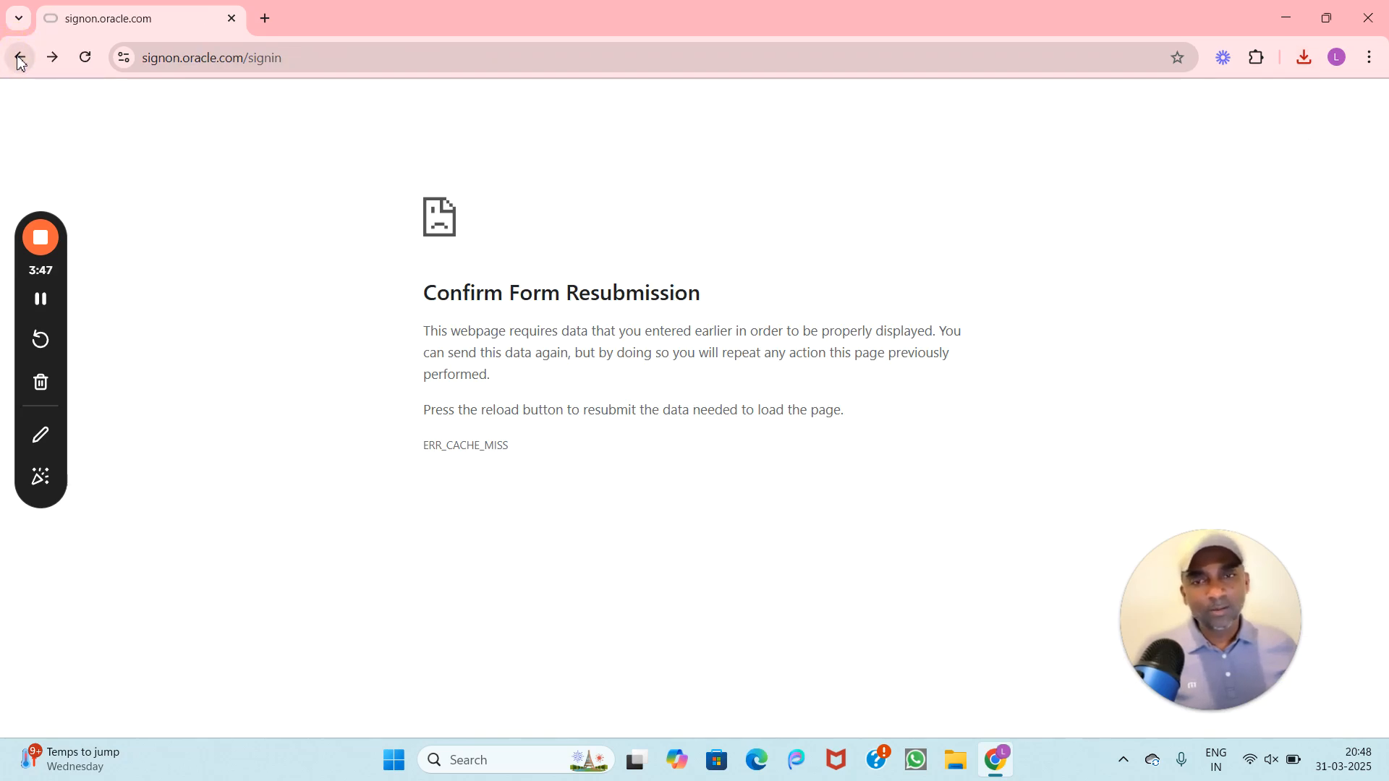
click(20, 60)
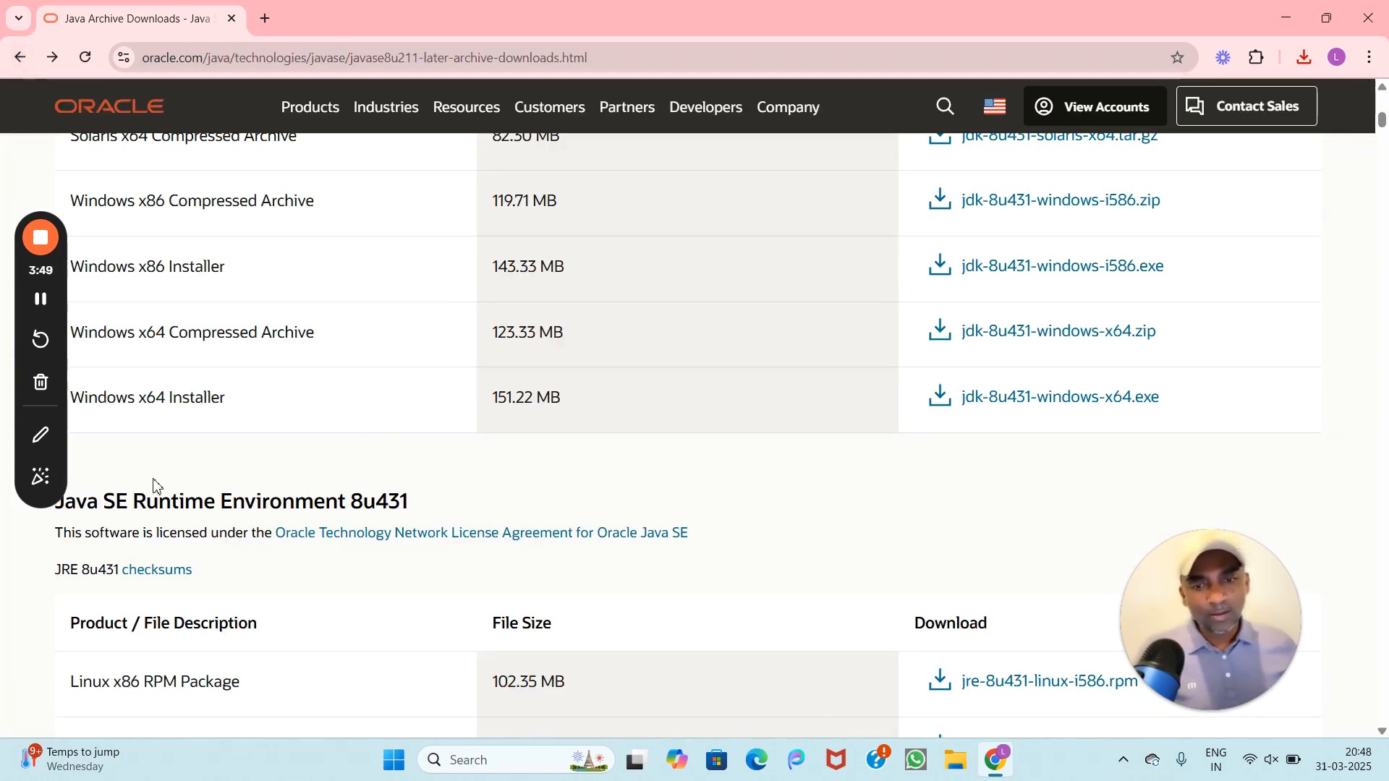
scroll(483, 517, down, 15)
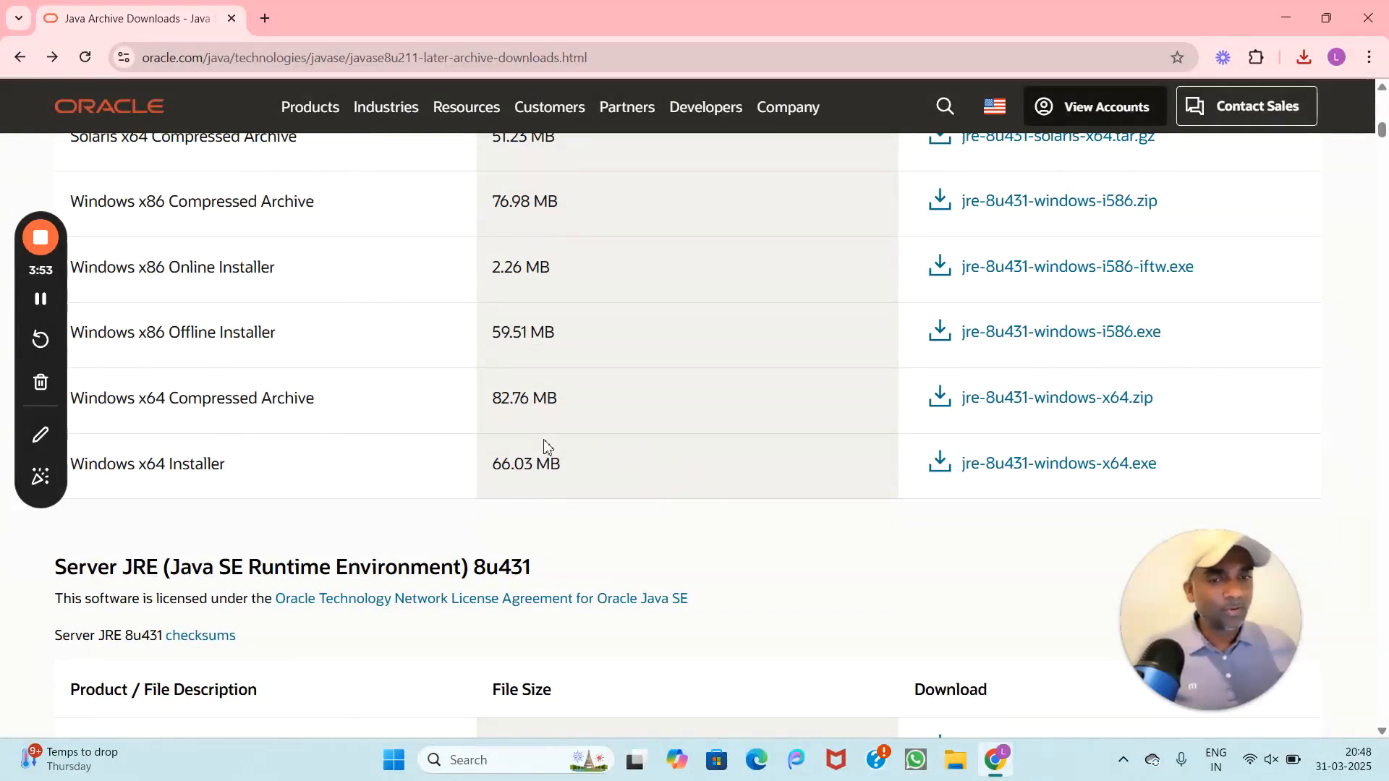
click(996, 469)
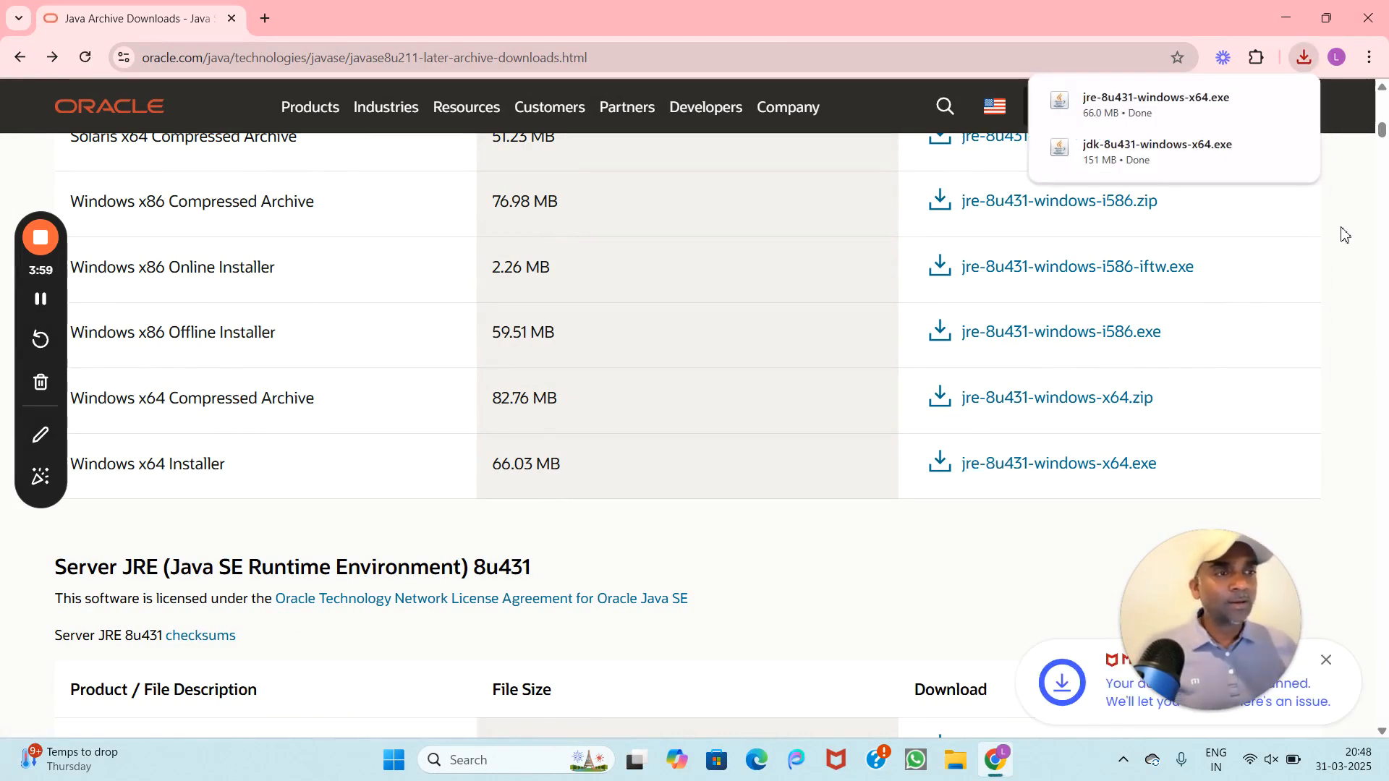
click(953, 761)
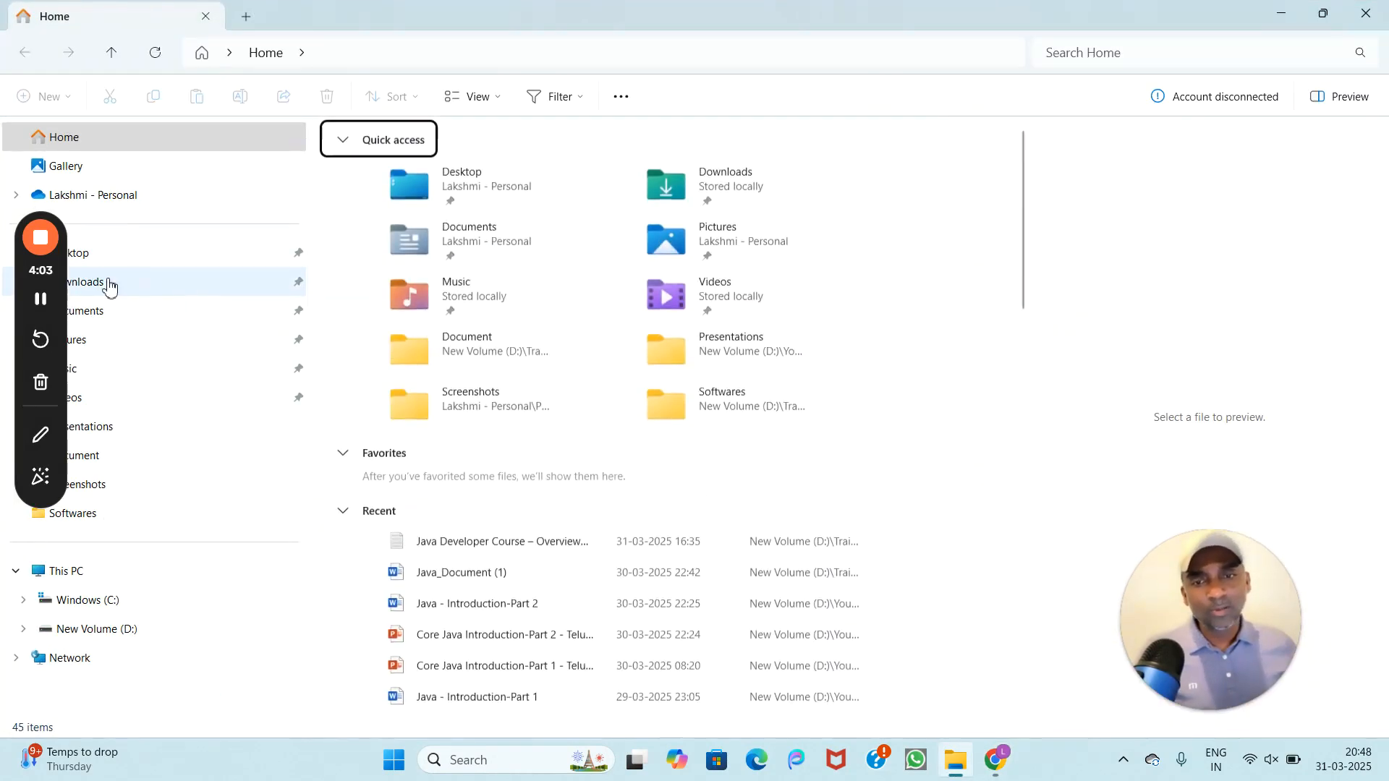
Step: Select the jre and jdk 8u431 installers in Downloads, then go to New Volume (D:)
click(116, 284)
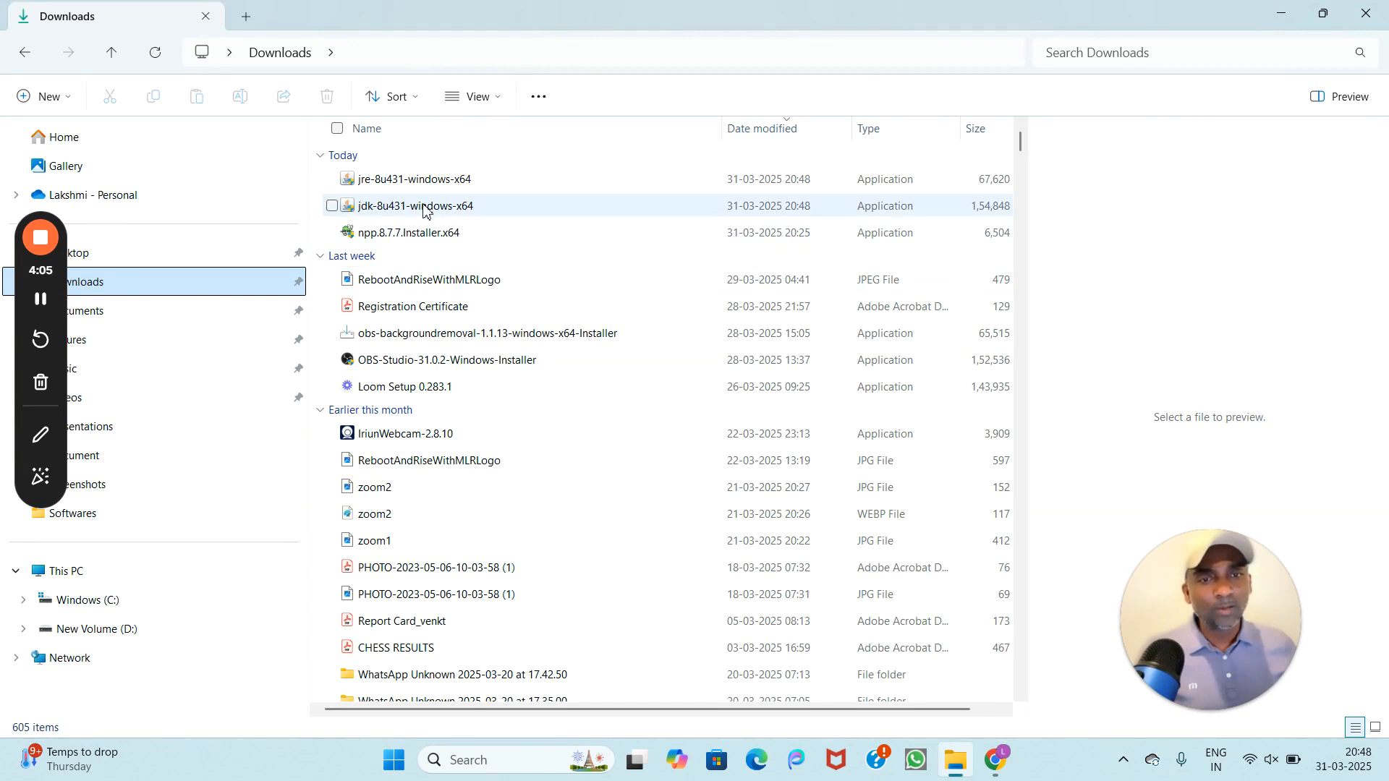
click(406, 180)
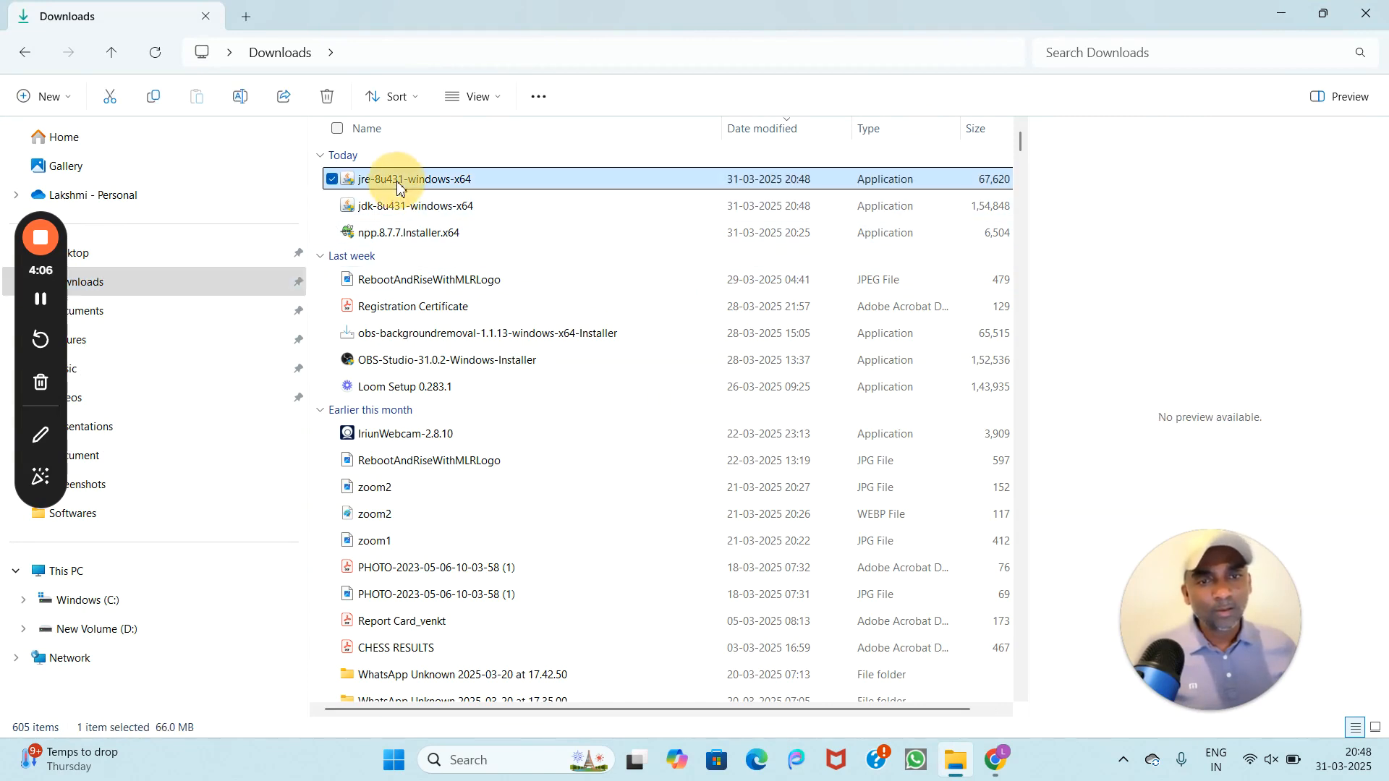
ctrl+click(429, 206)
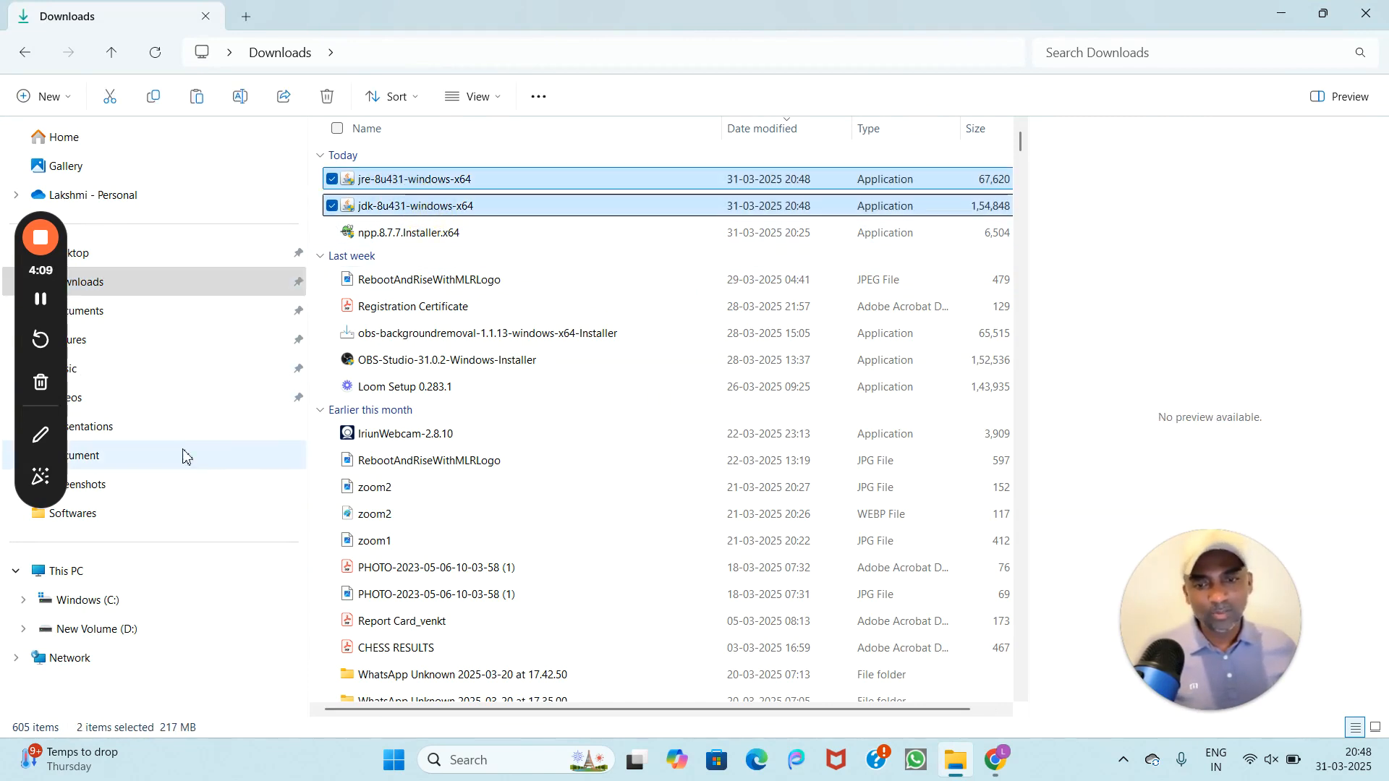
click(90, 630)
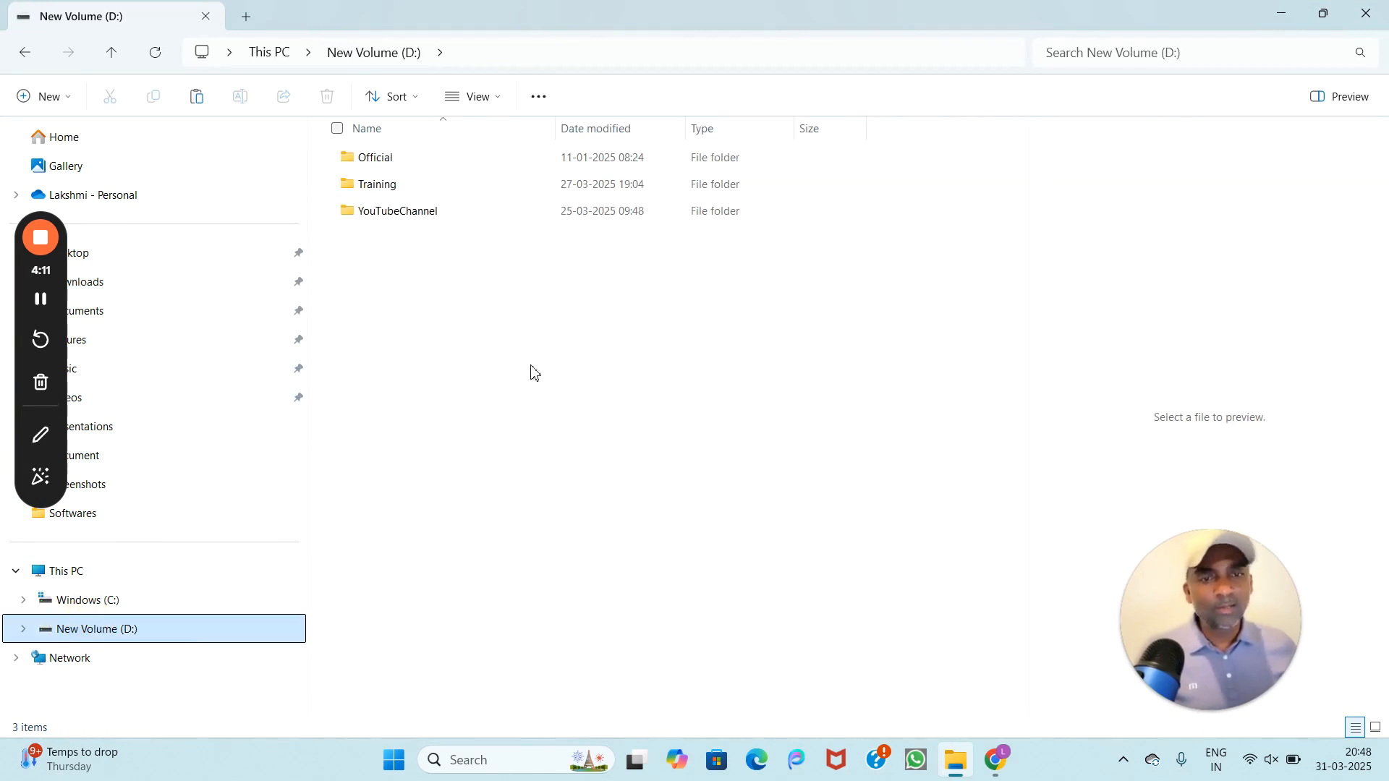
Step: Paste the jdk and jre 8u431 installers into D:\Training\Softwares
double_click(391, 186)
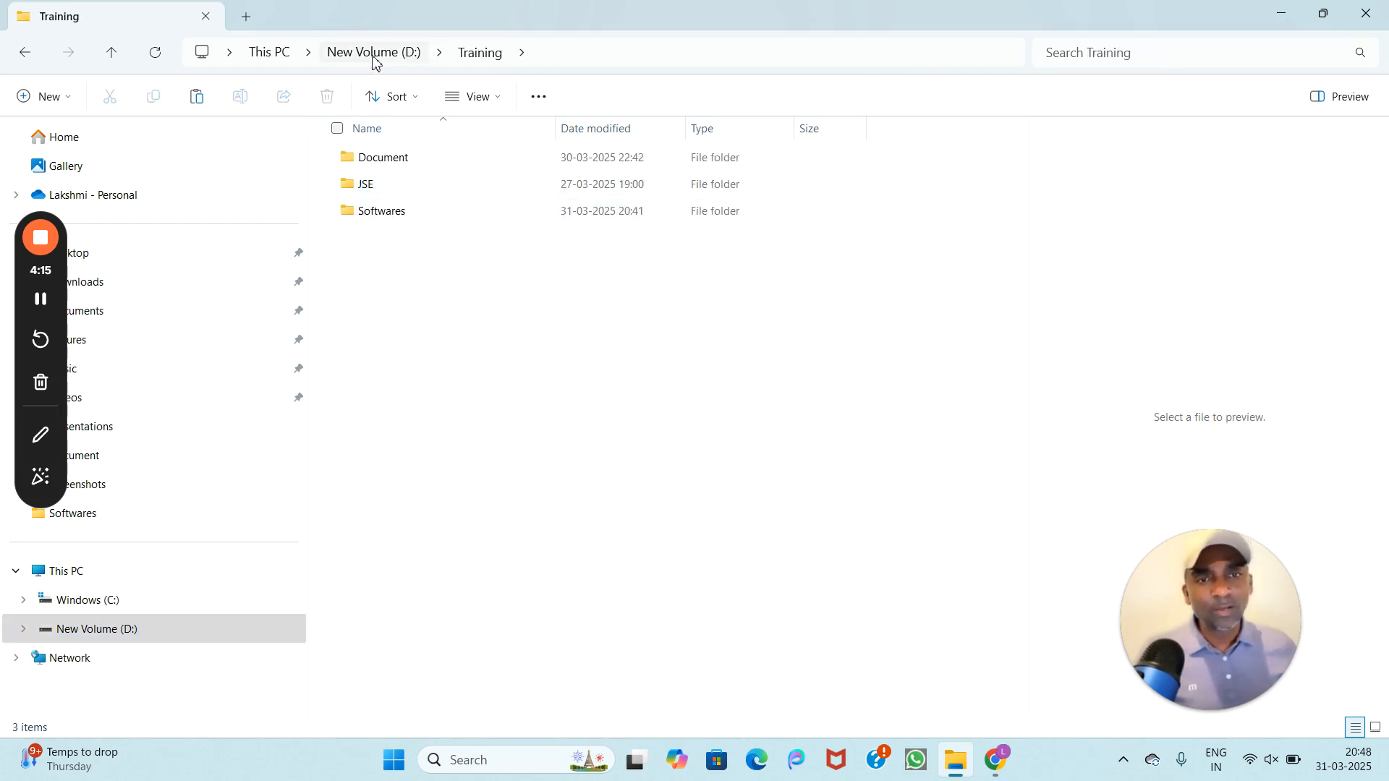
double_click(388, 216)
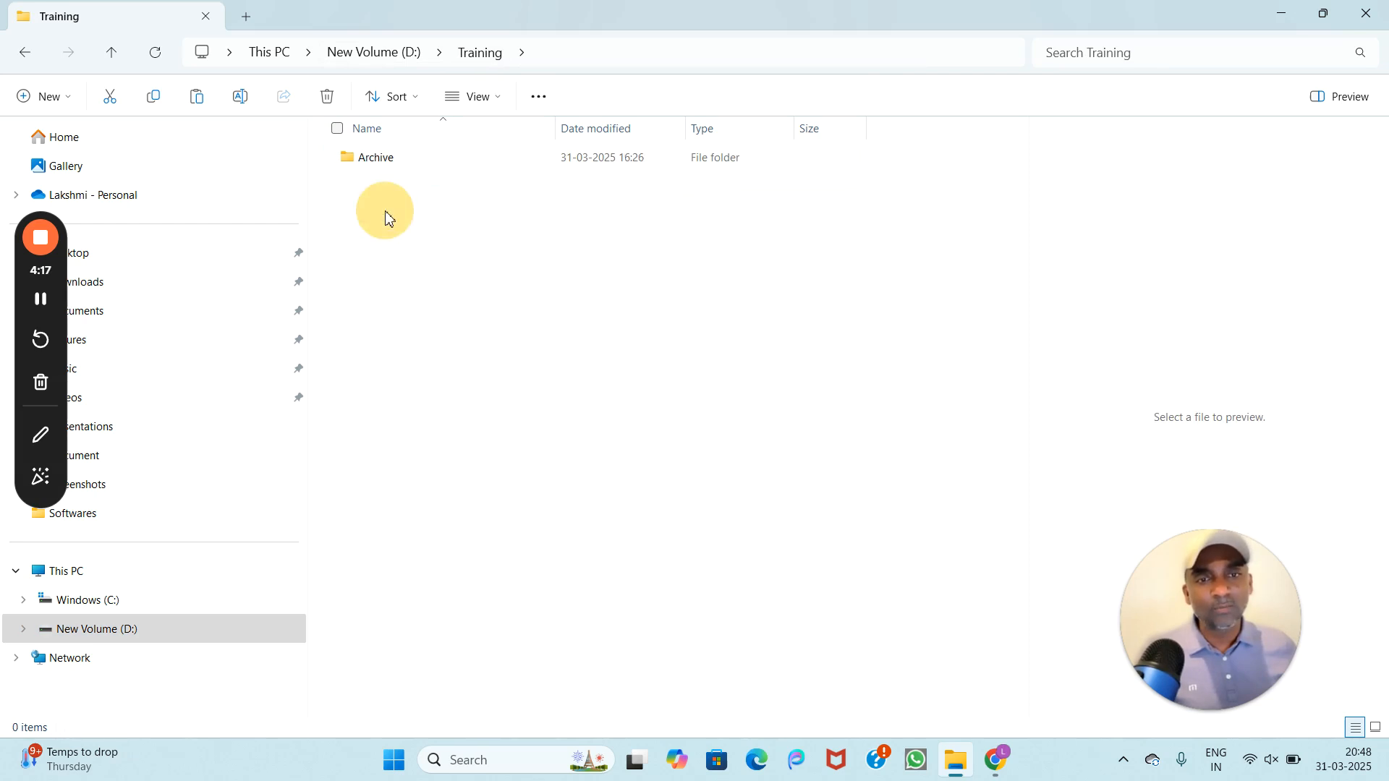
key(ctrl+v)
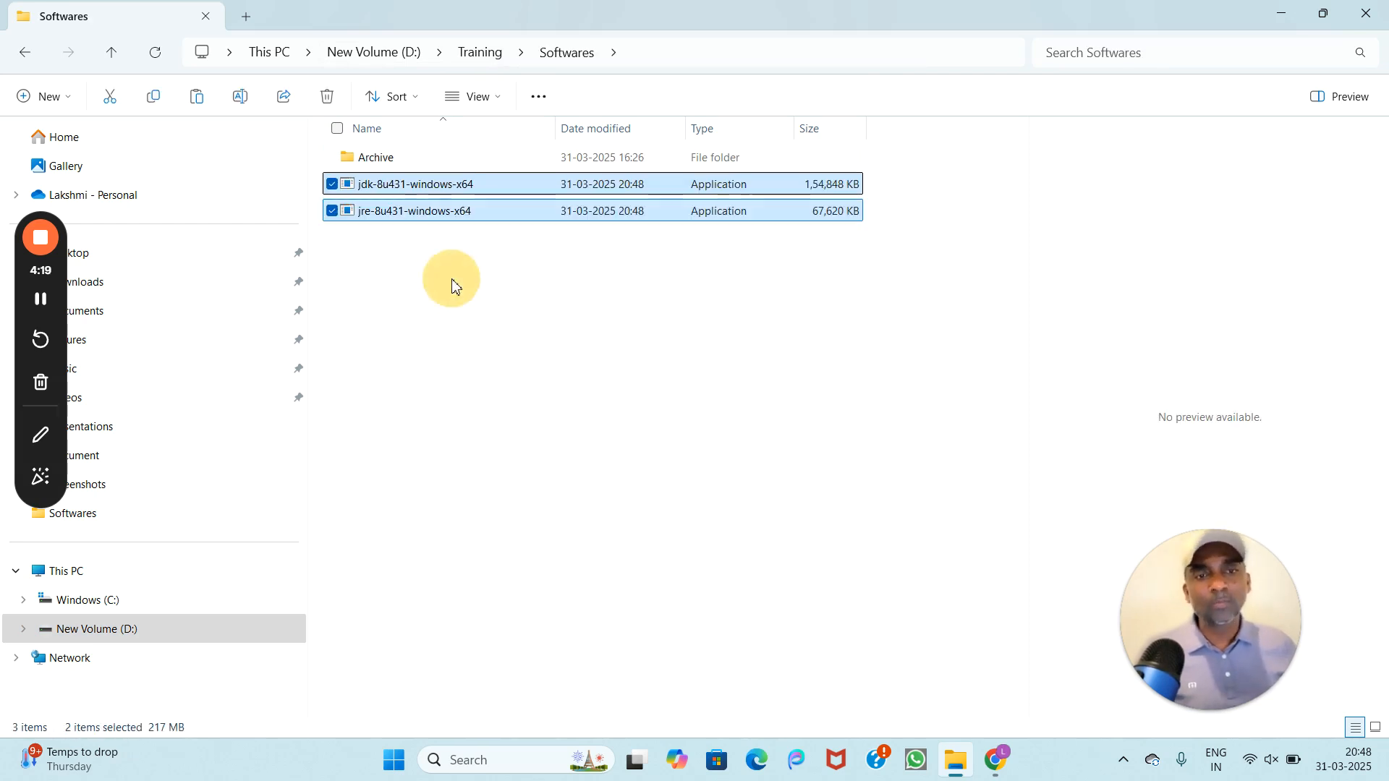
click(590, 321)
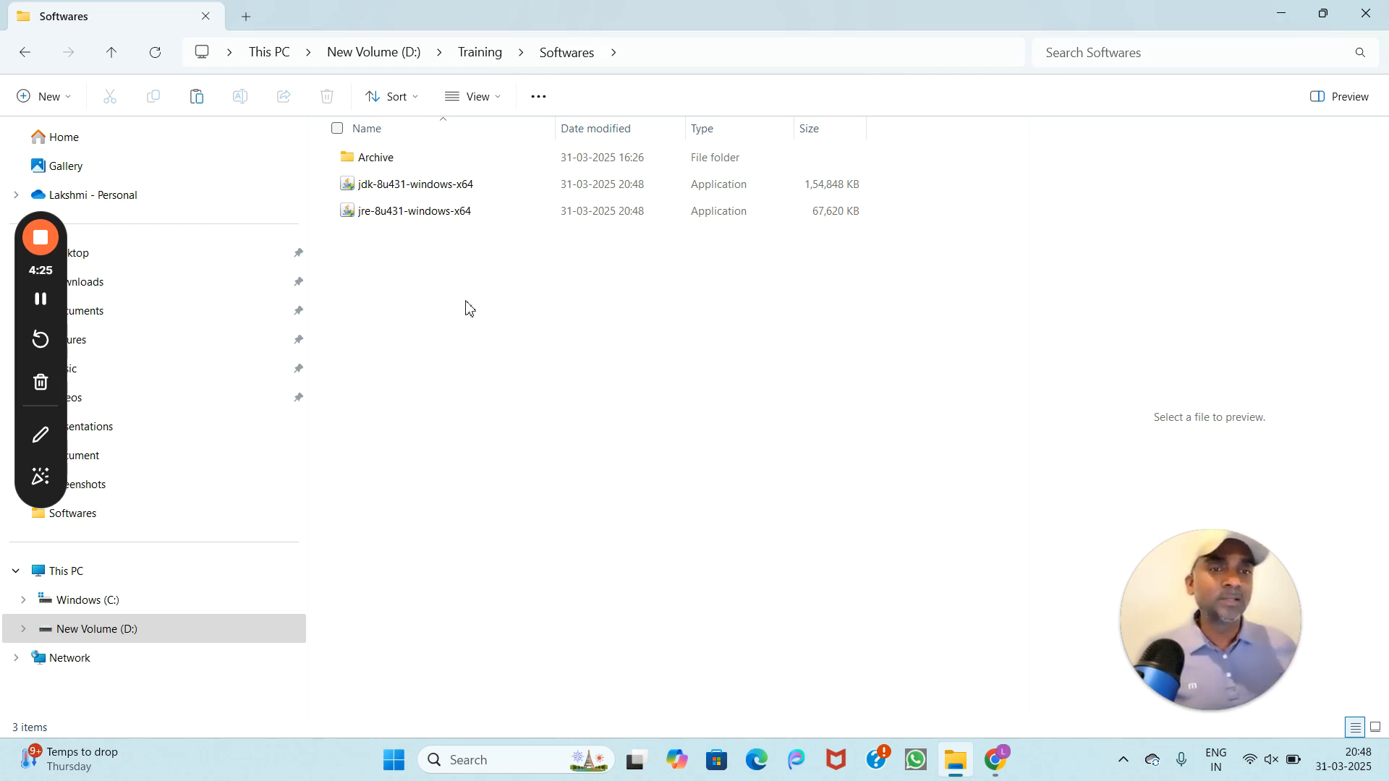
Step: Install JDK 8 Update 431 to C:\Program Files\Java\jdk-1.8 with the default JRE folder
double_click(392, 187)
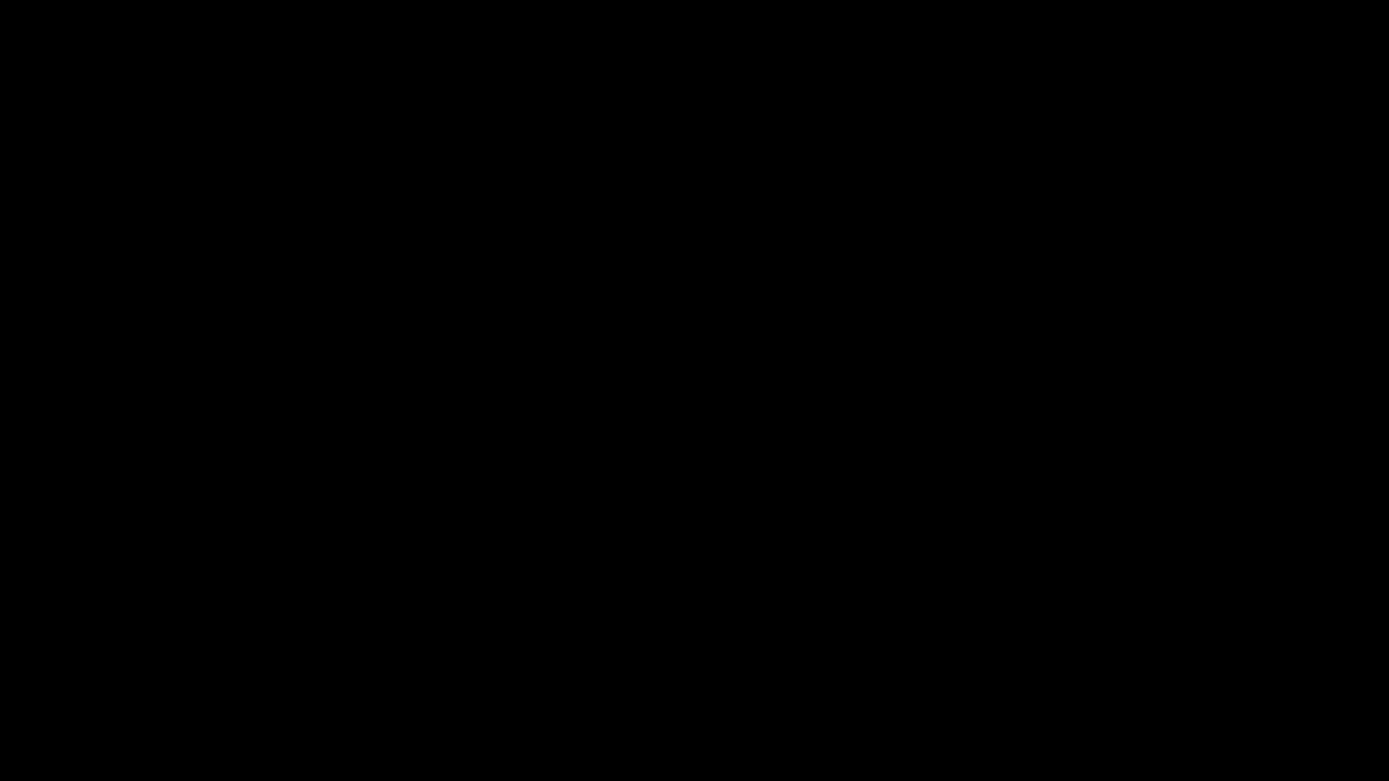
click(594, 541)
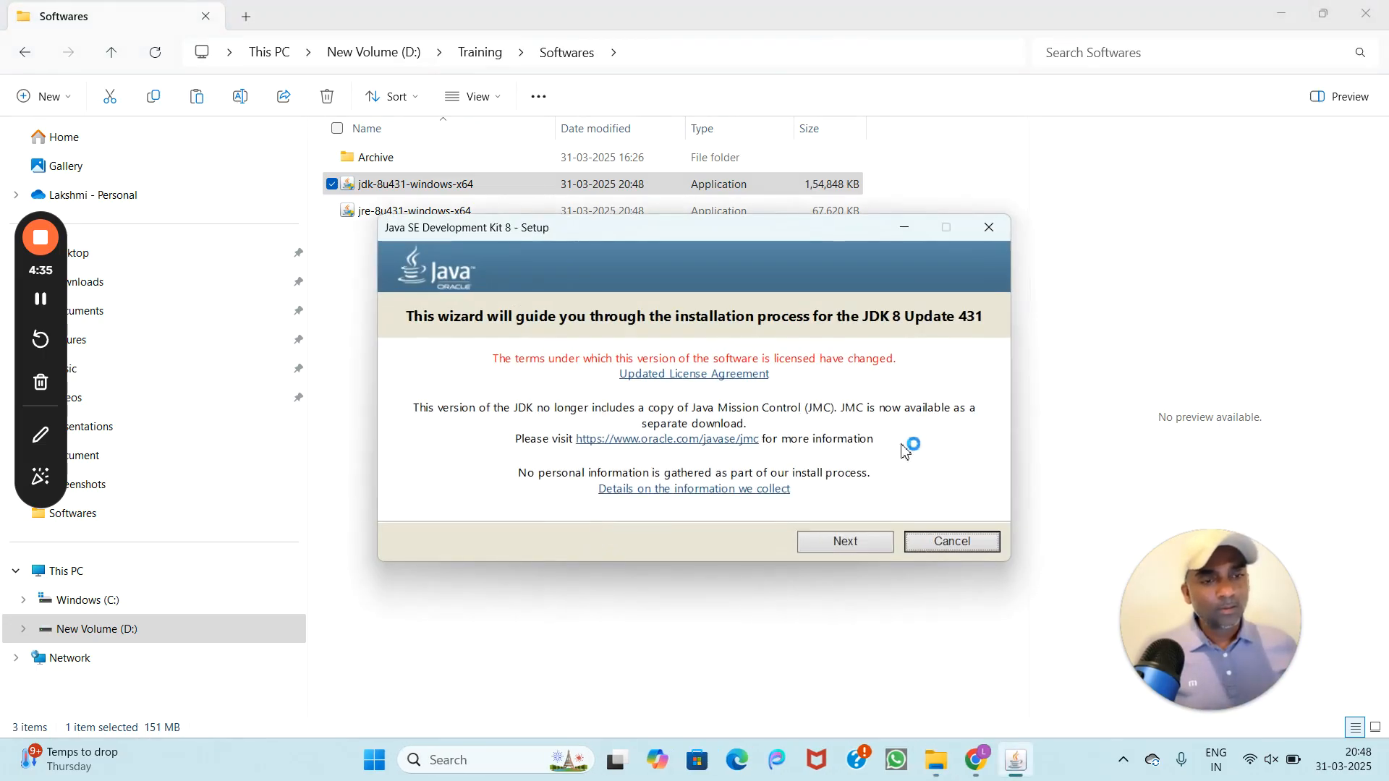
click(843, 542)
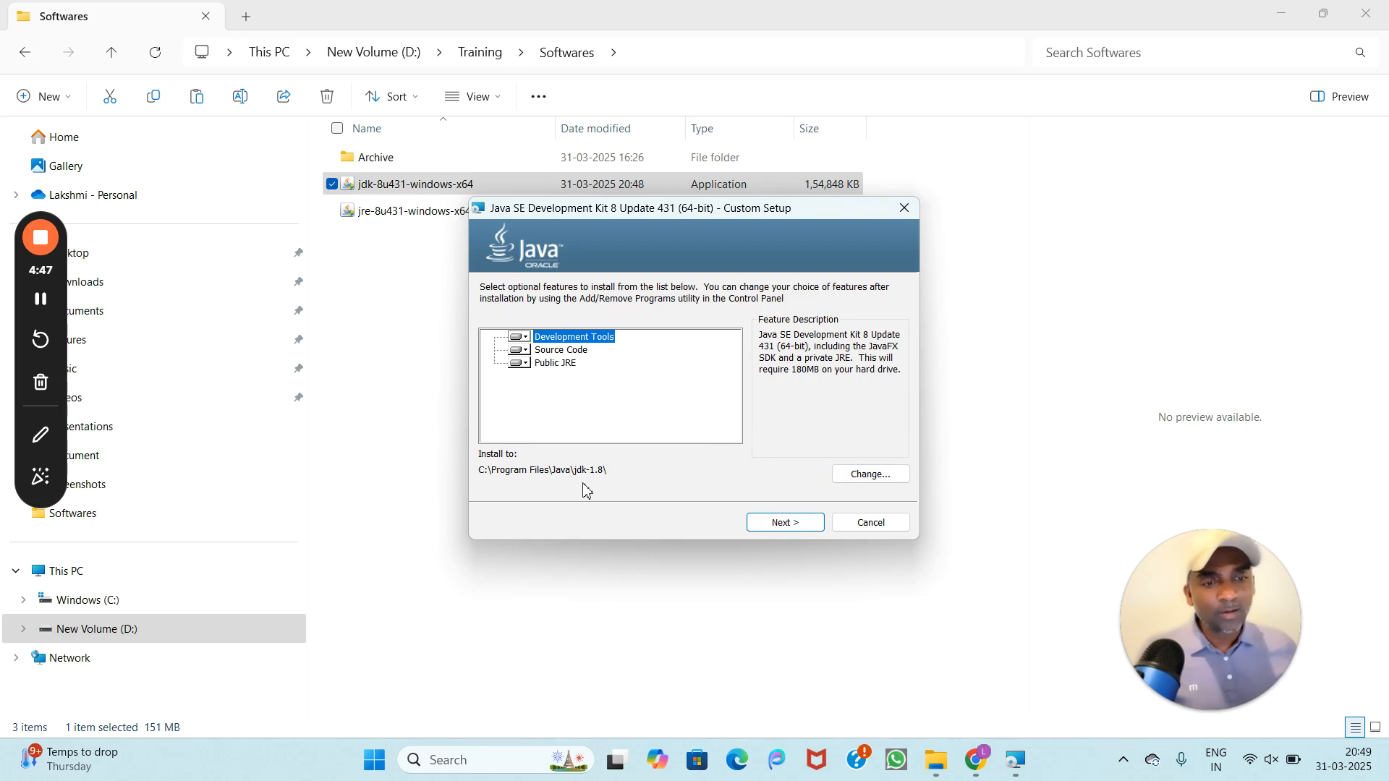
click(782, 518)
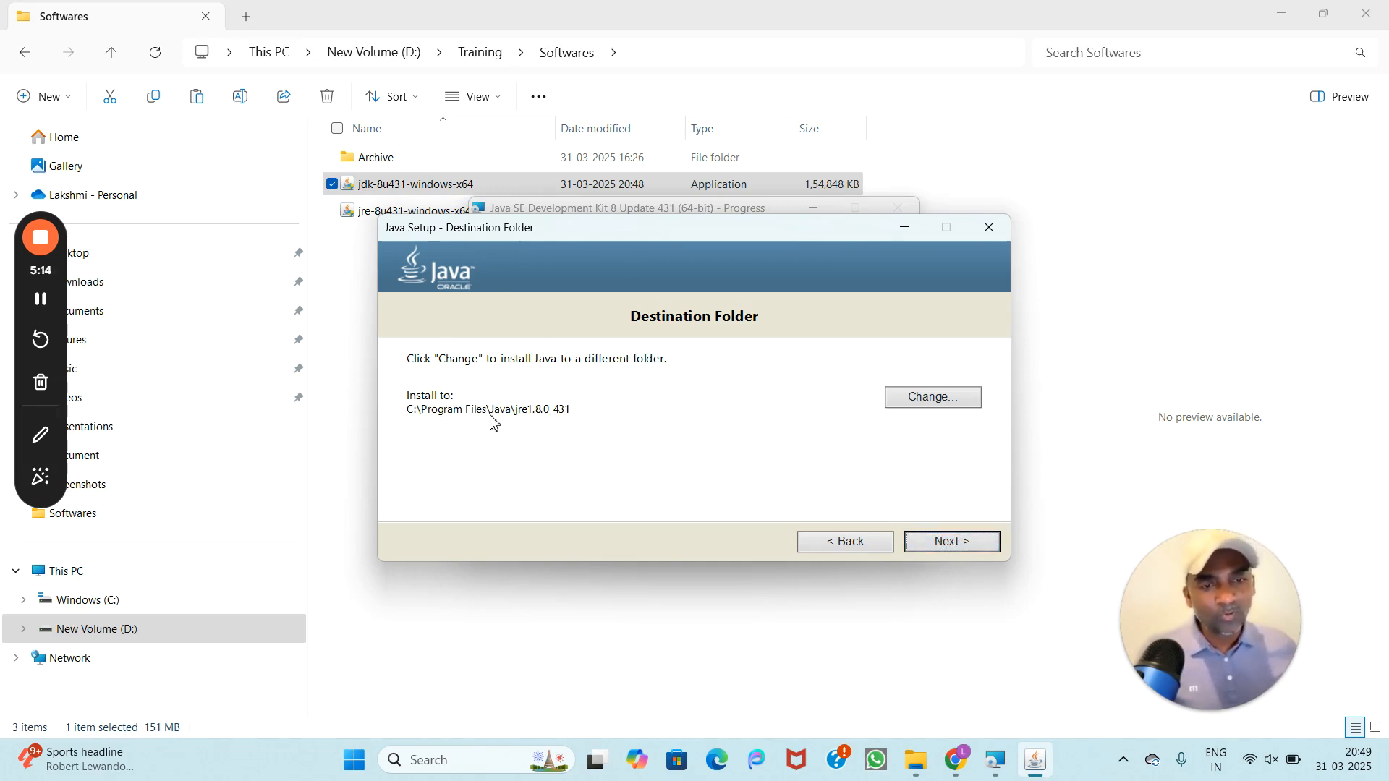
click(945, 541)
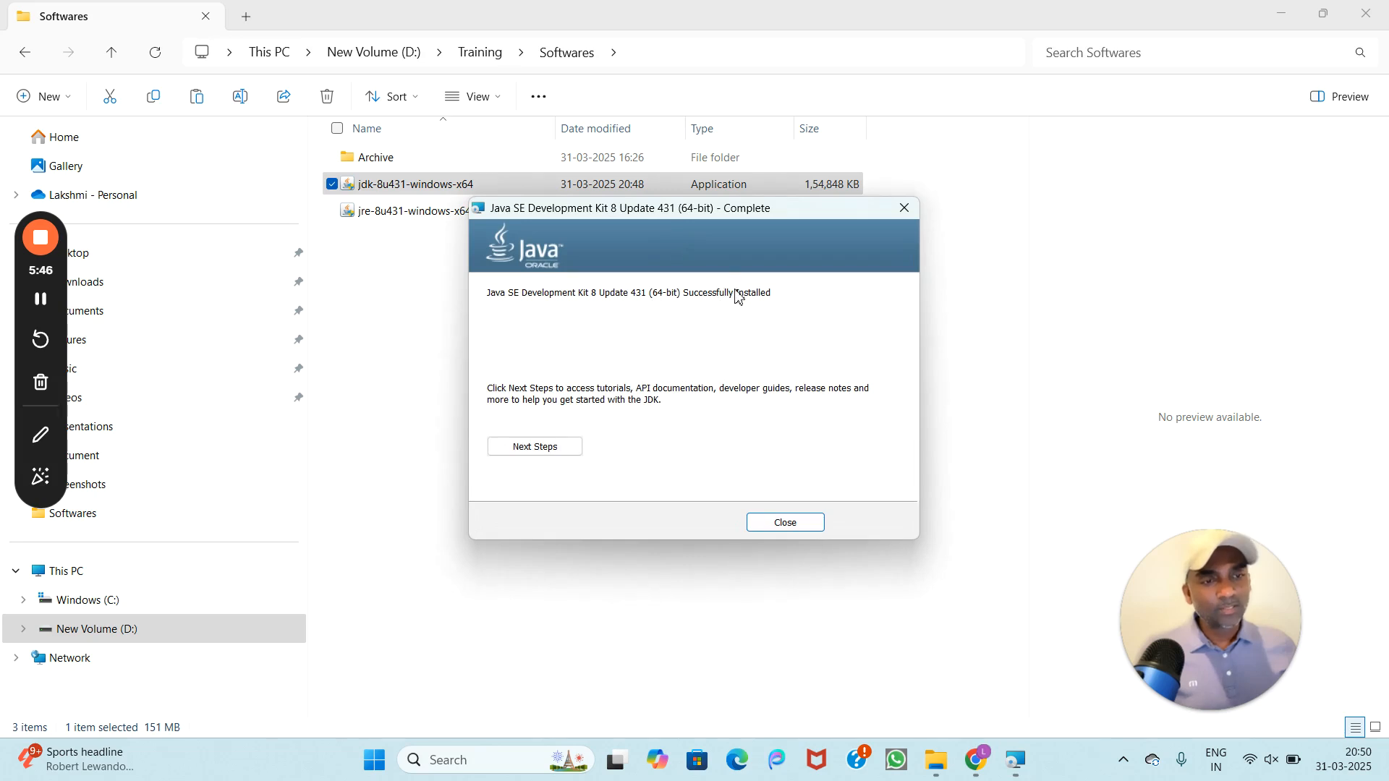
click(785, 523)
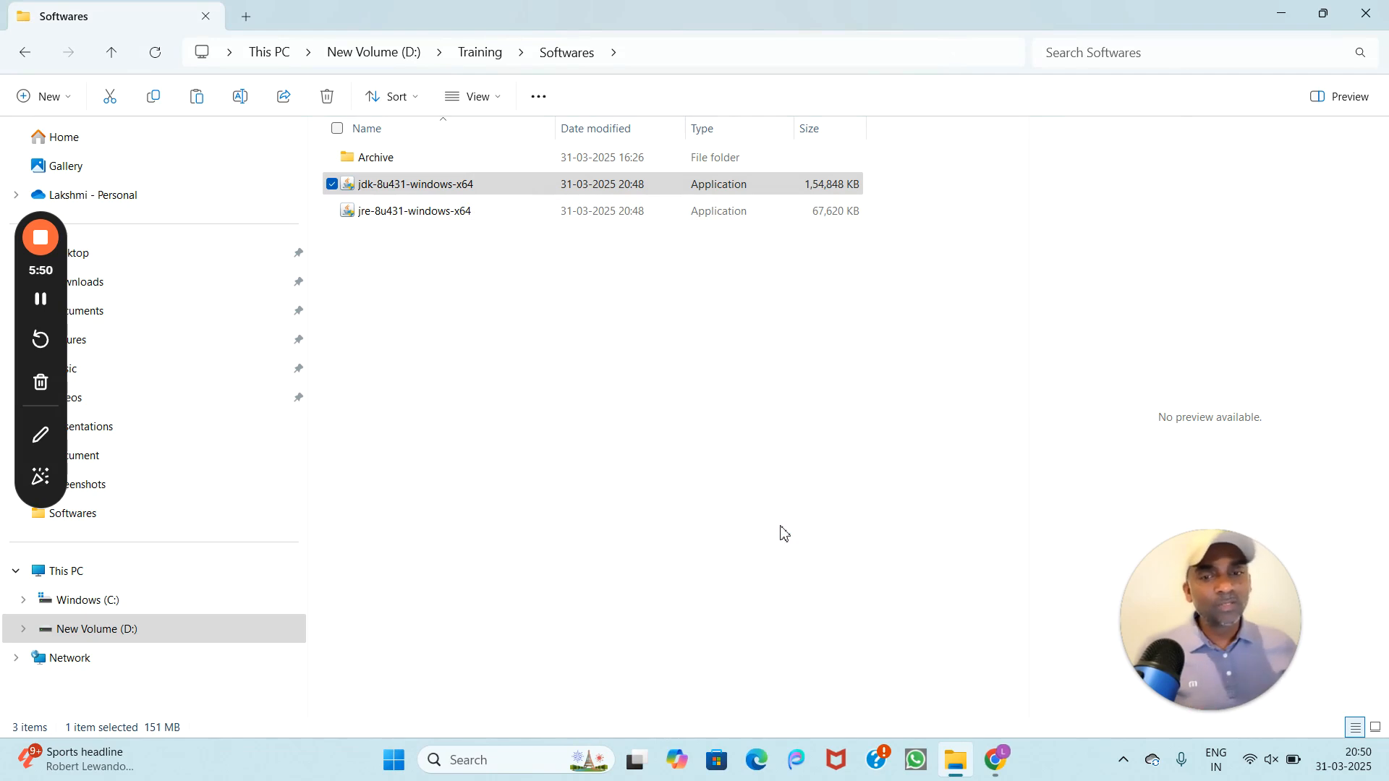
Step: Browse to C:\Program Files\Java to check the jdk-1.8 and jre1.8.0_431 folders
click(76, 601)
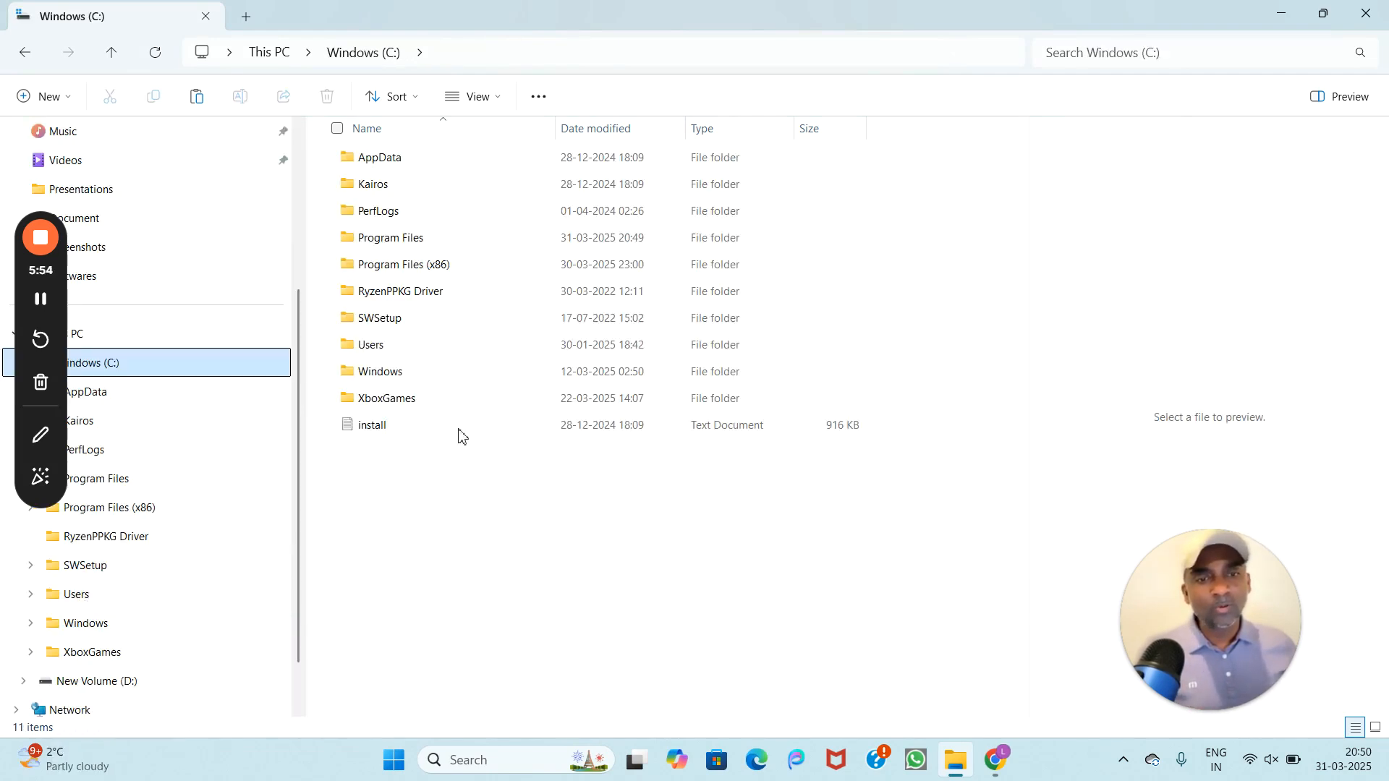
double_click(370, 238)
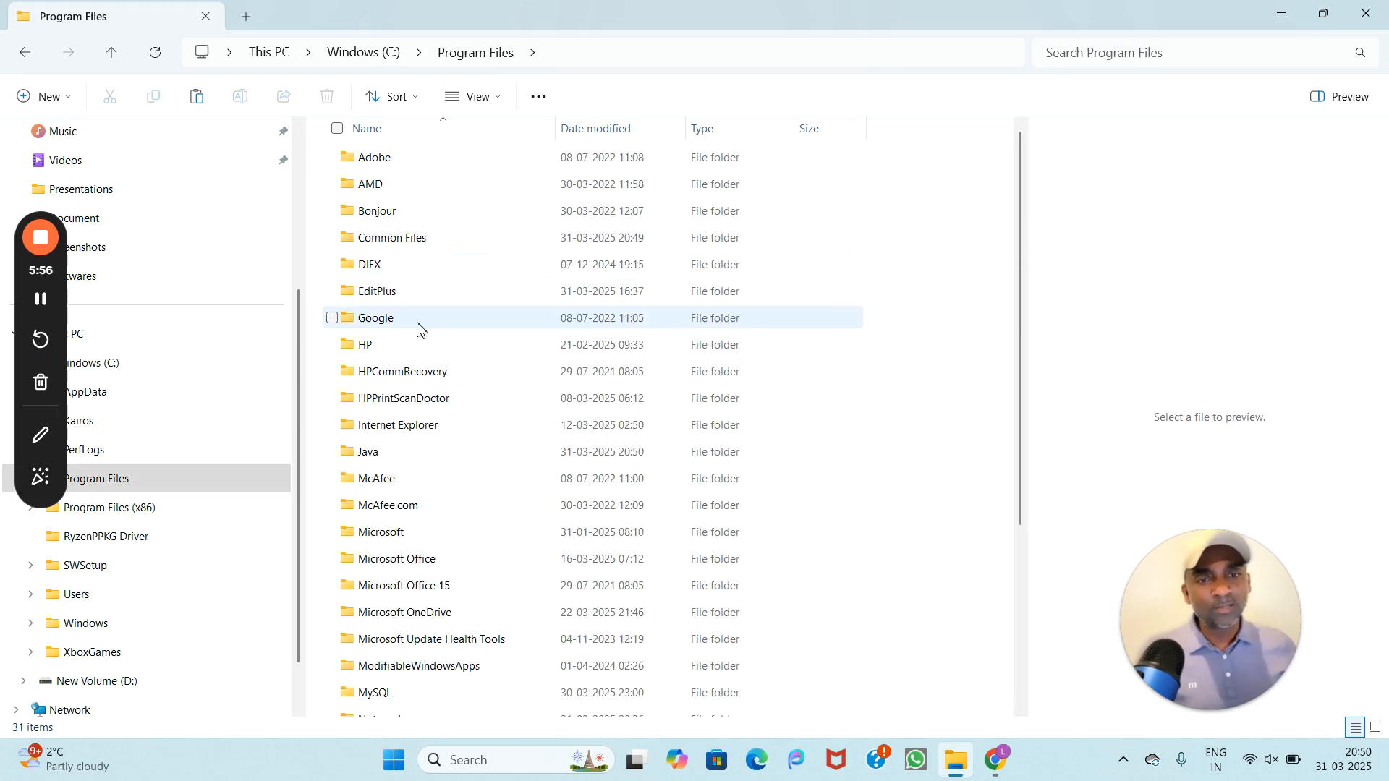
double_click(379, 459)
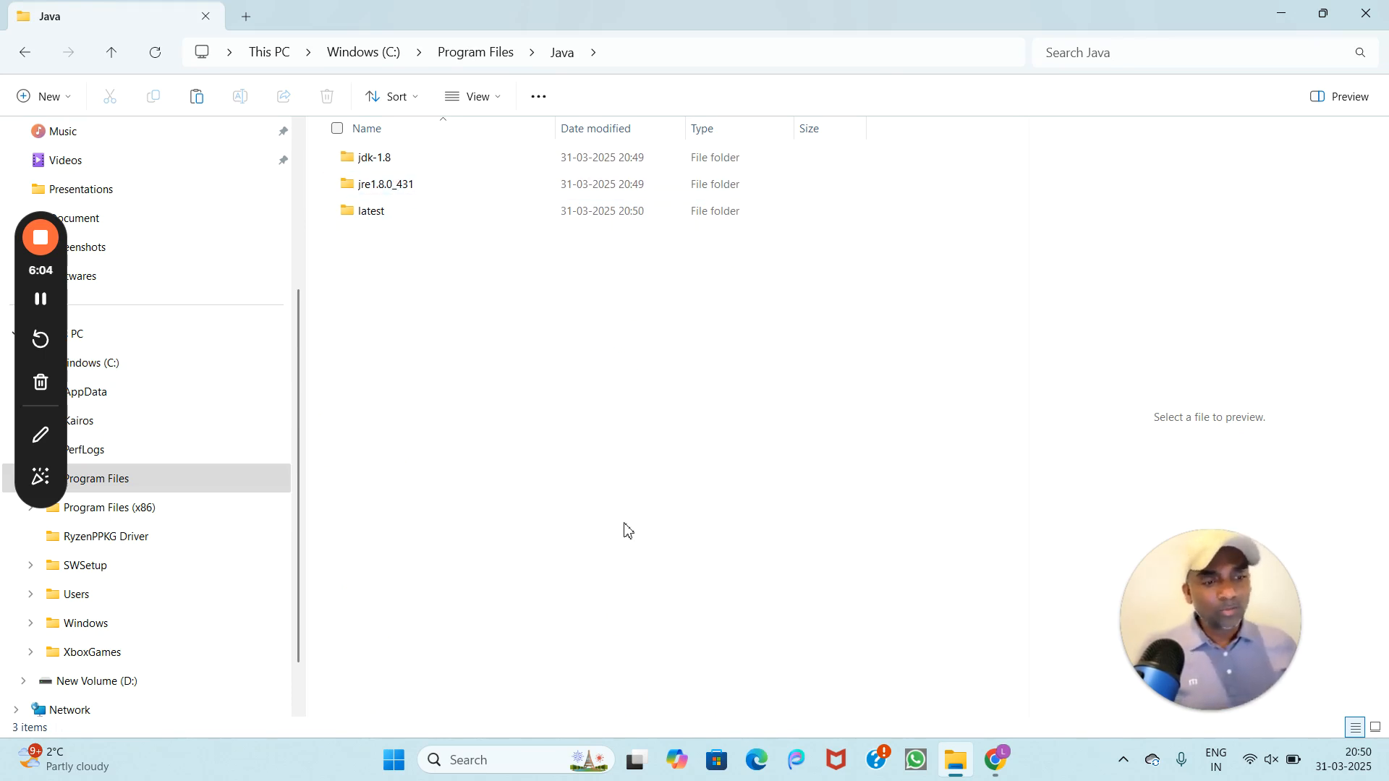
click(687, 418)
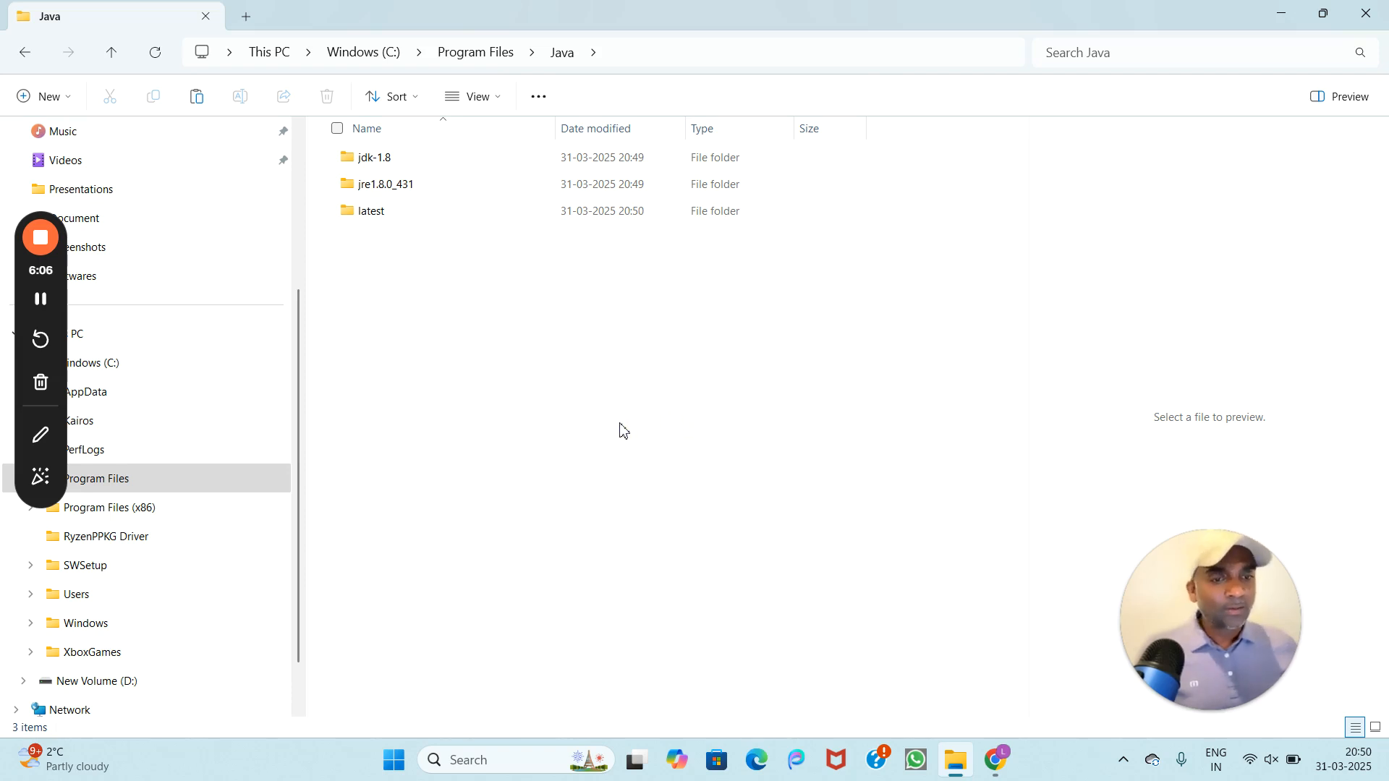
Step: Open Command Prompt from Windows search and run javac -version
click(471, 758)
text(md)
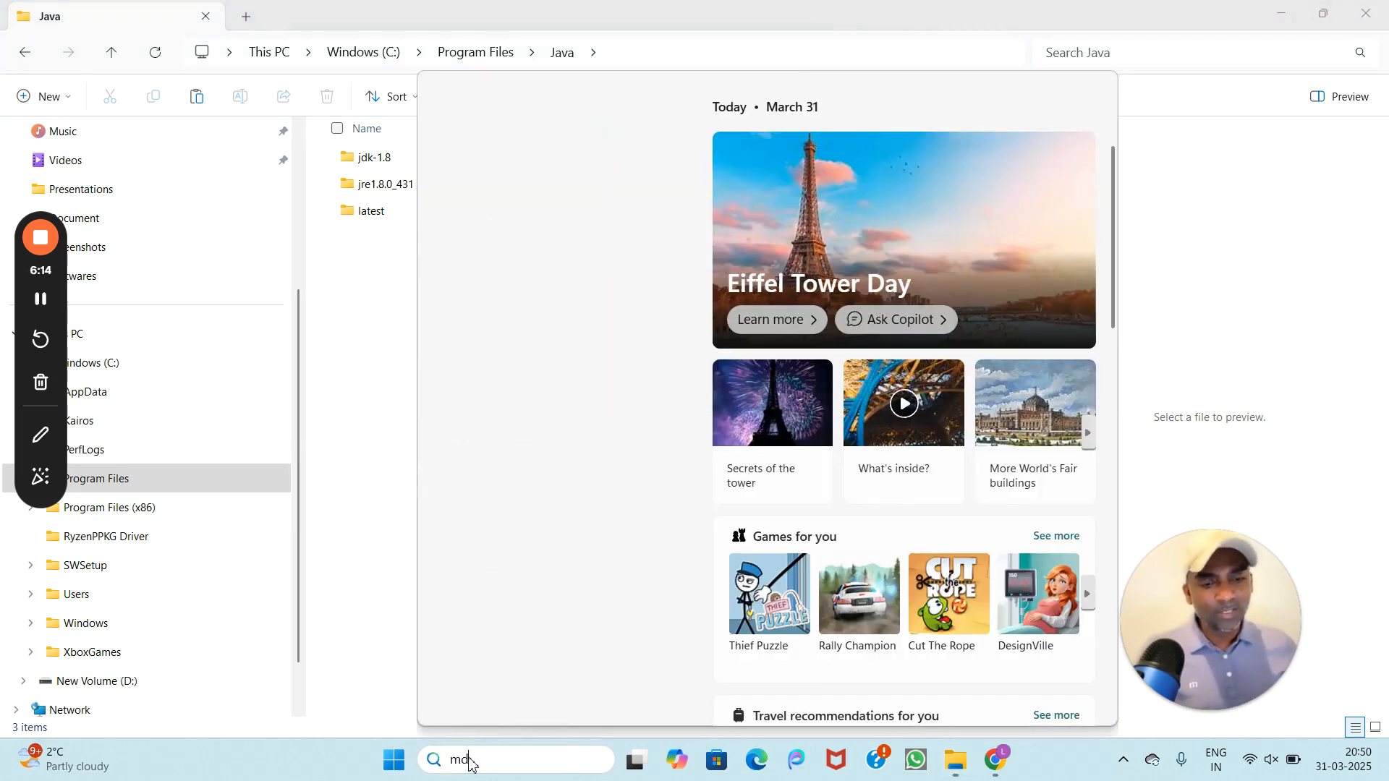
key(BackSpace)
text(cmd)
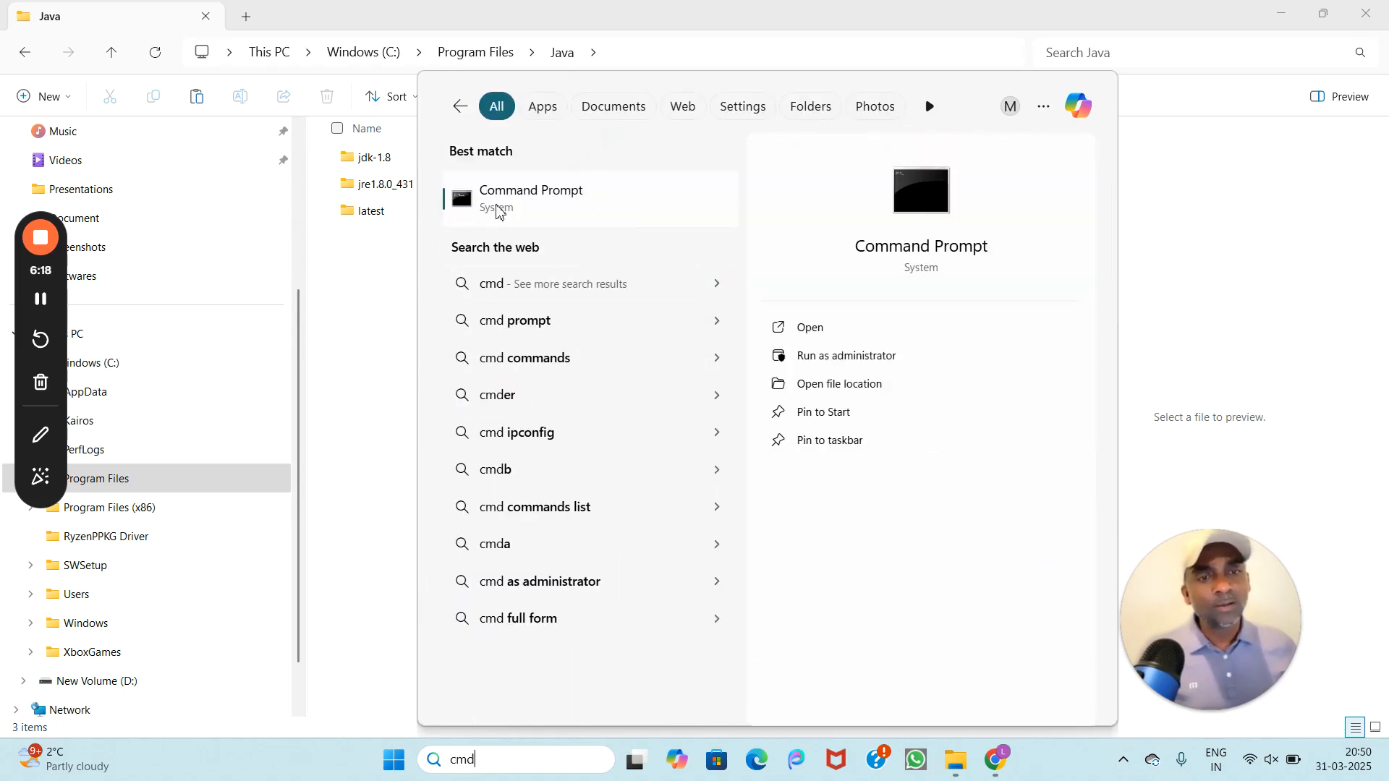
click(552, 200)
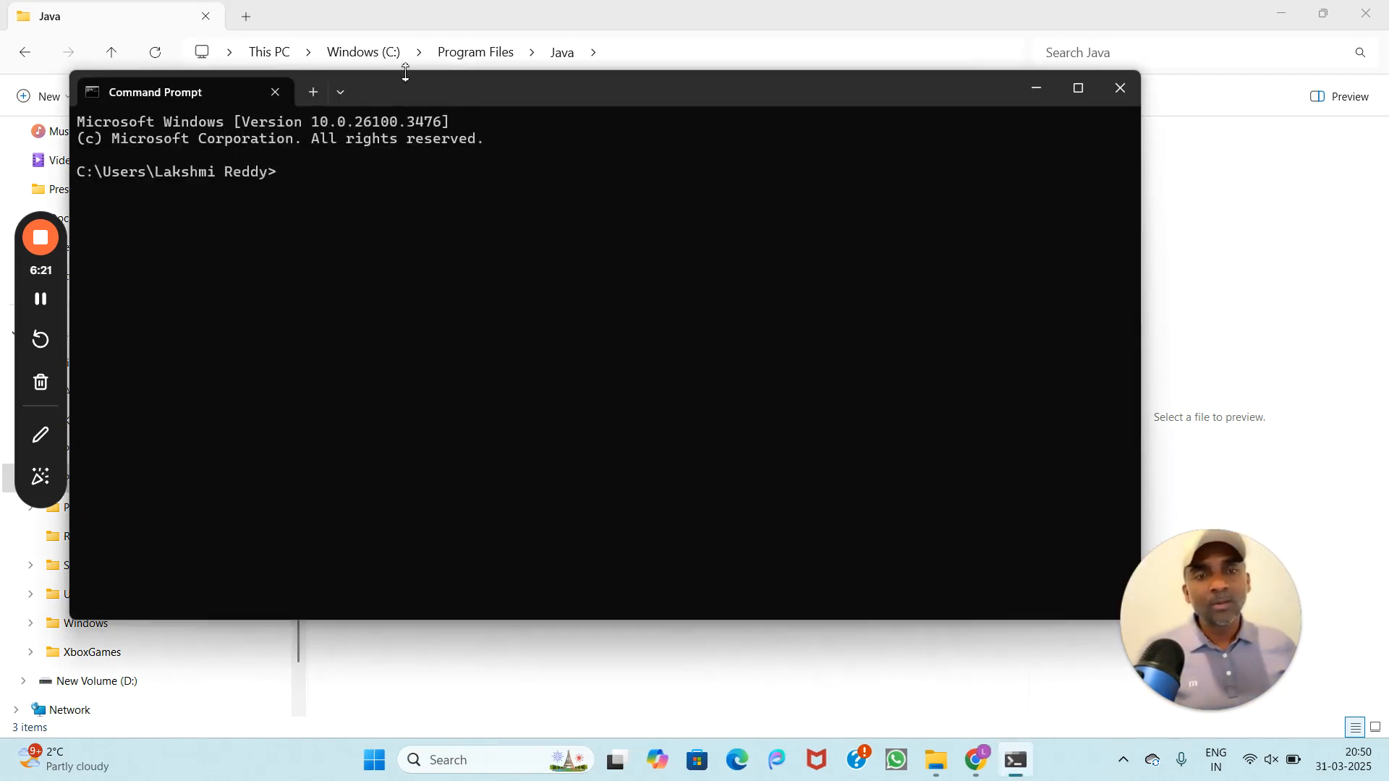
drag(401, 88, 640, 239)
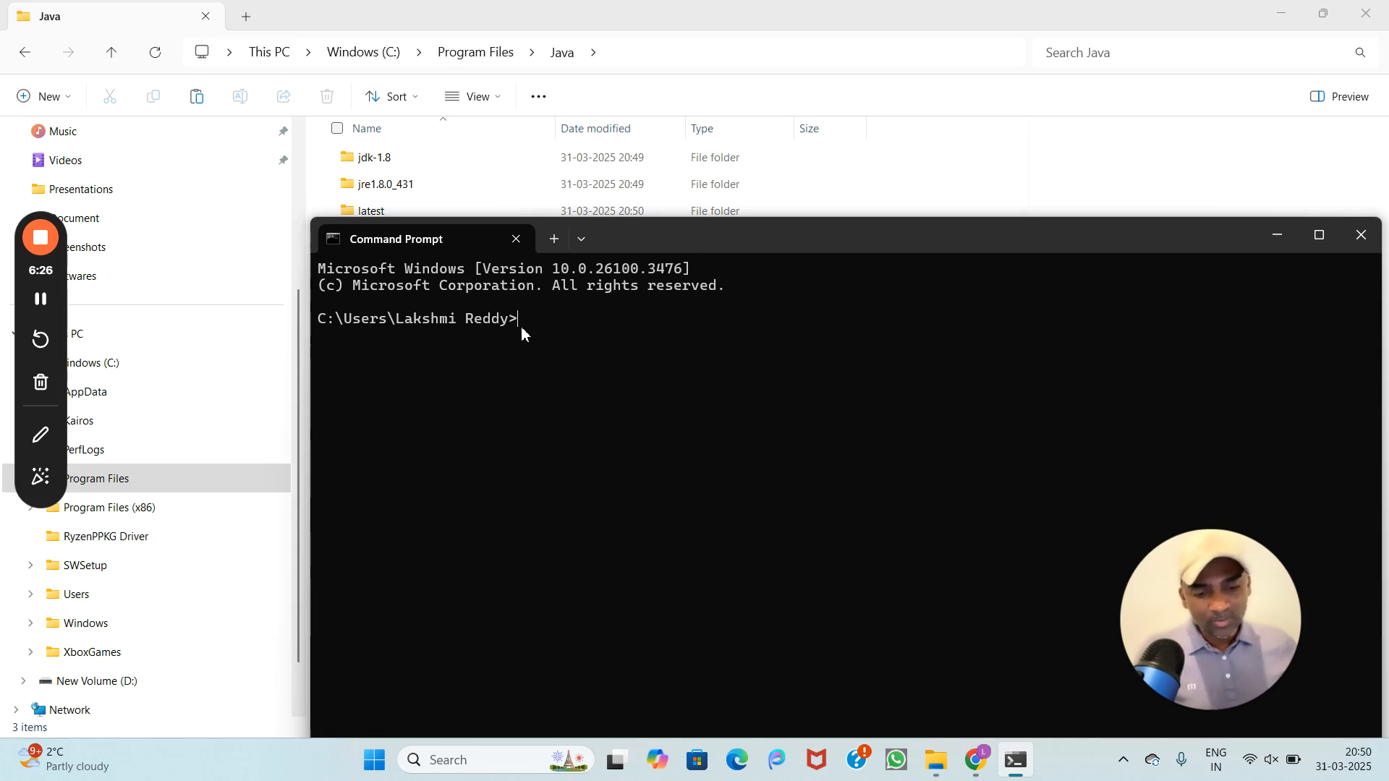
text(javac)
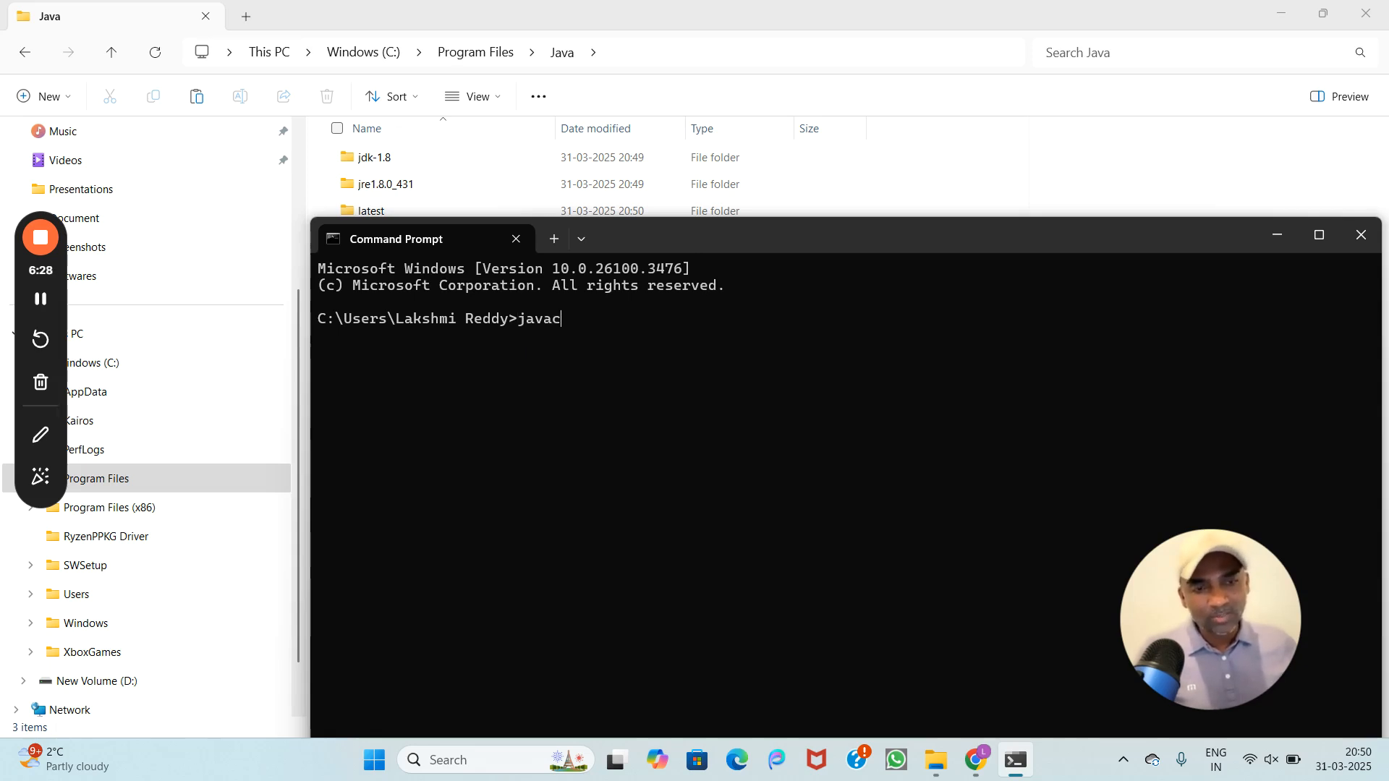
text( -version)
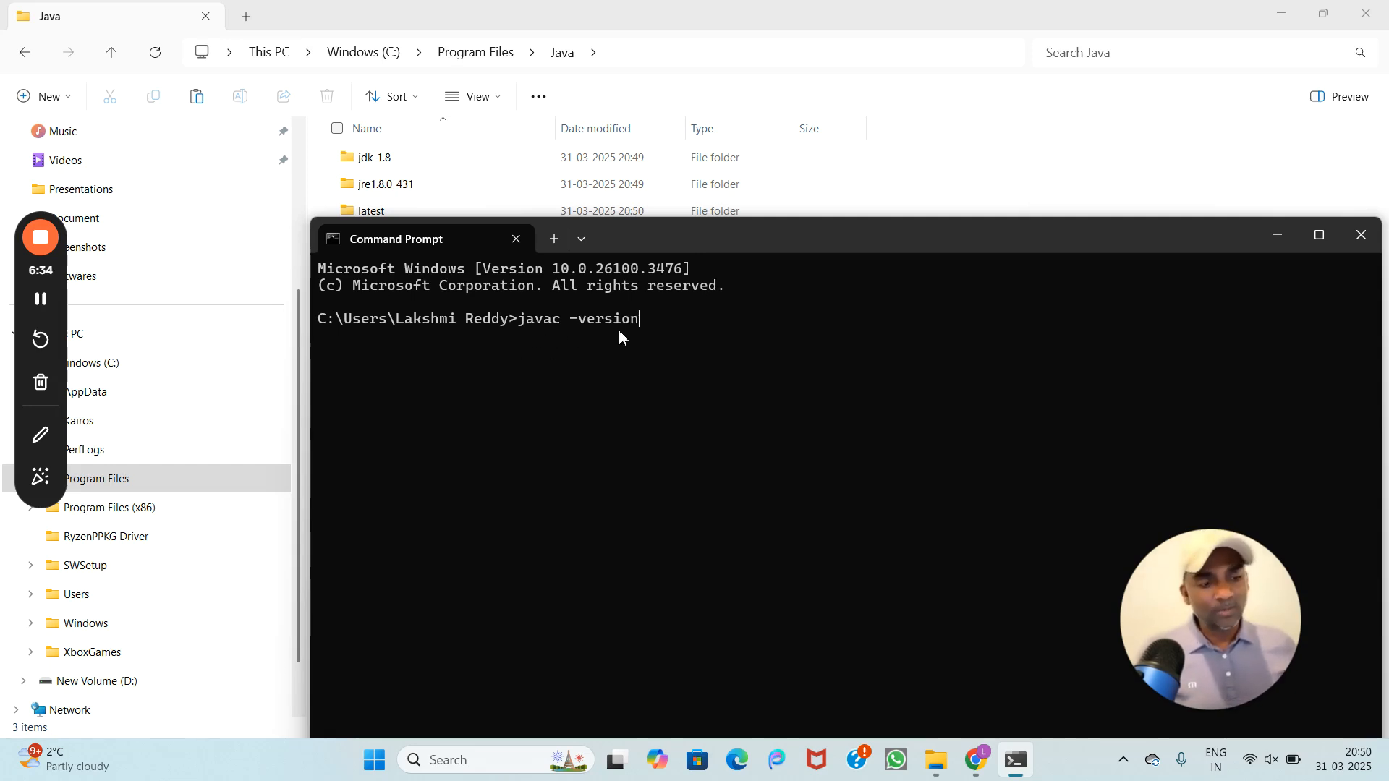
key(Return)
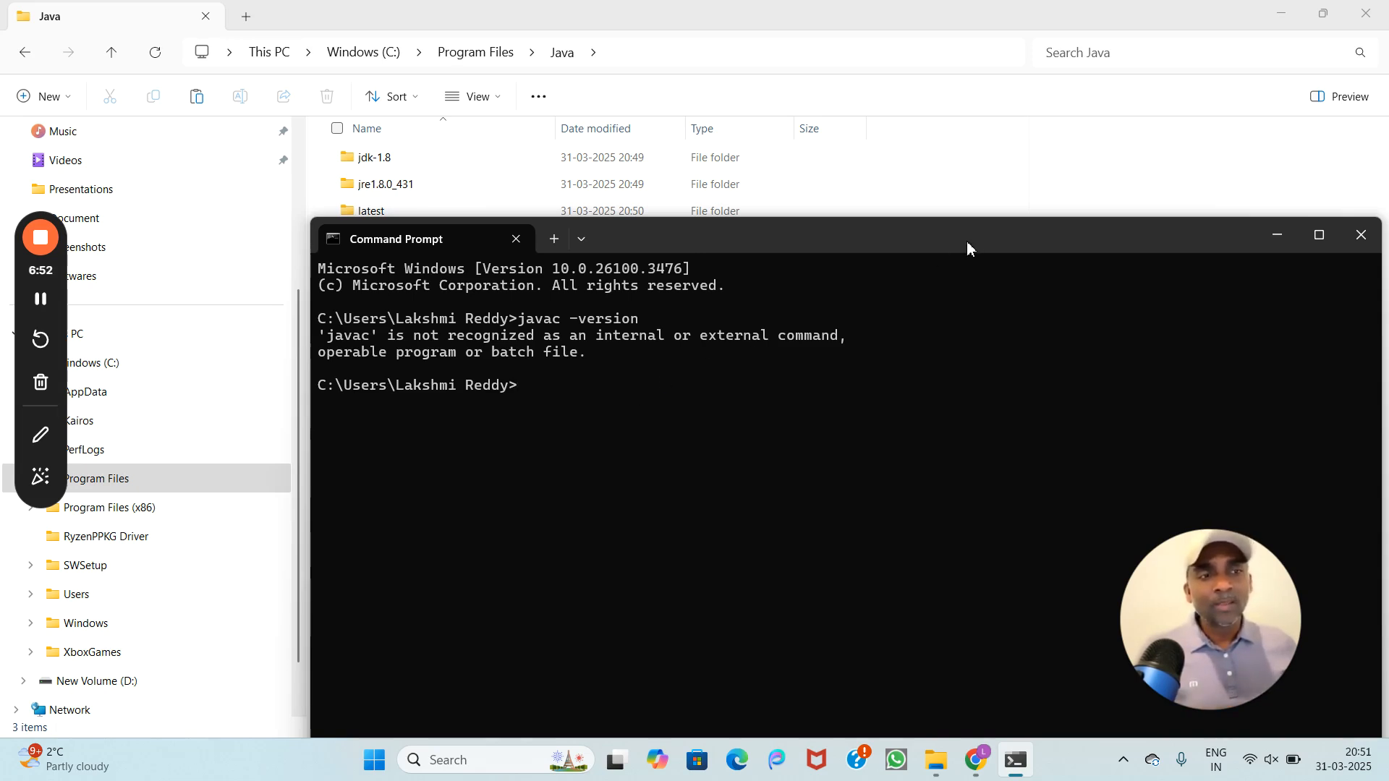
Step: Open the jdk-1.8 folder and select its C:\Program Files\Java\jdk-1.8 path in the address bar
click(1095, 154)
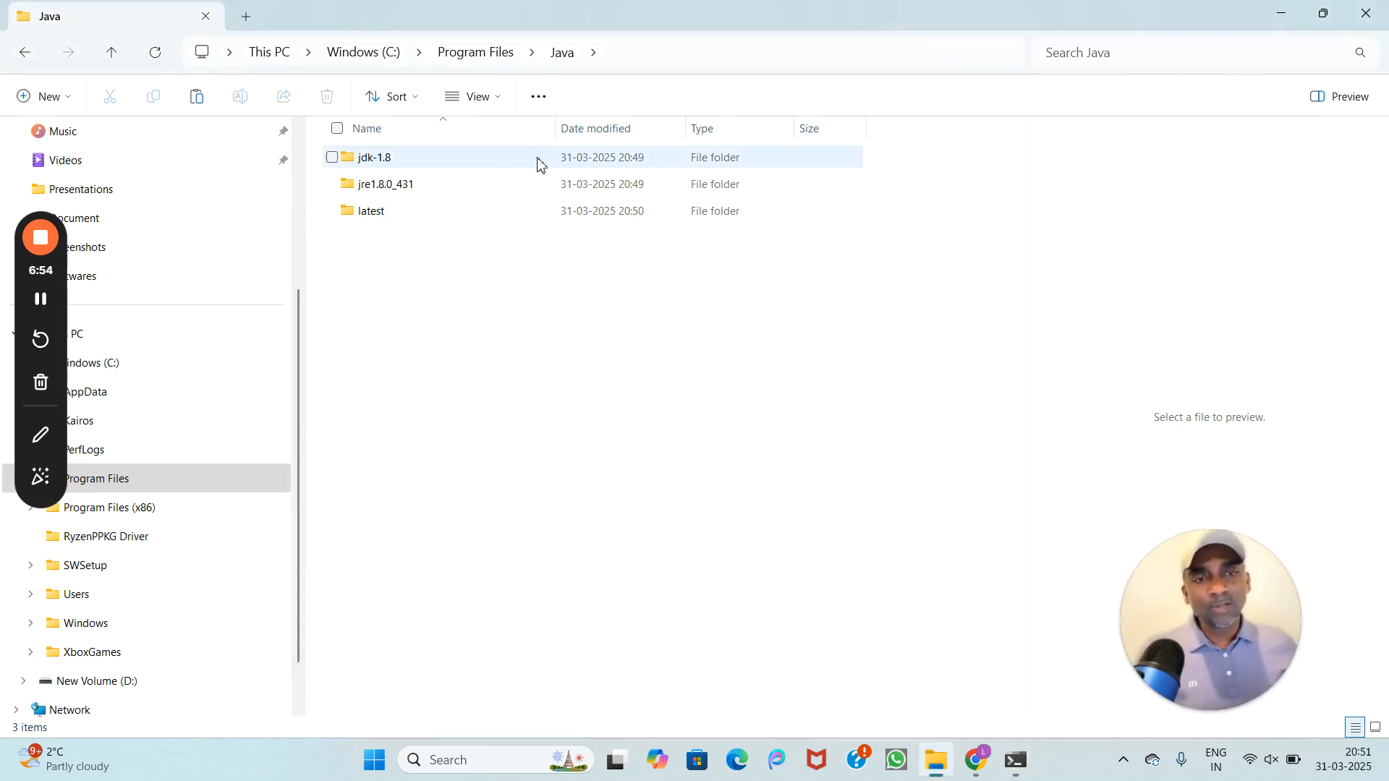
double_click(388, 161)
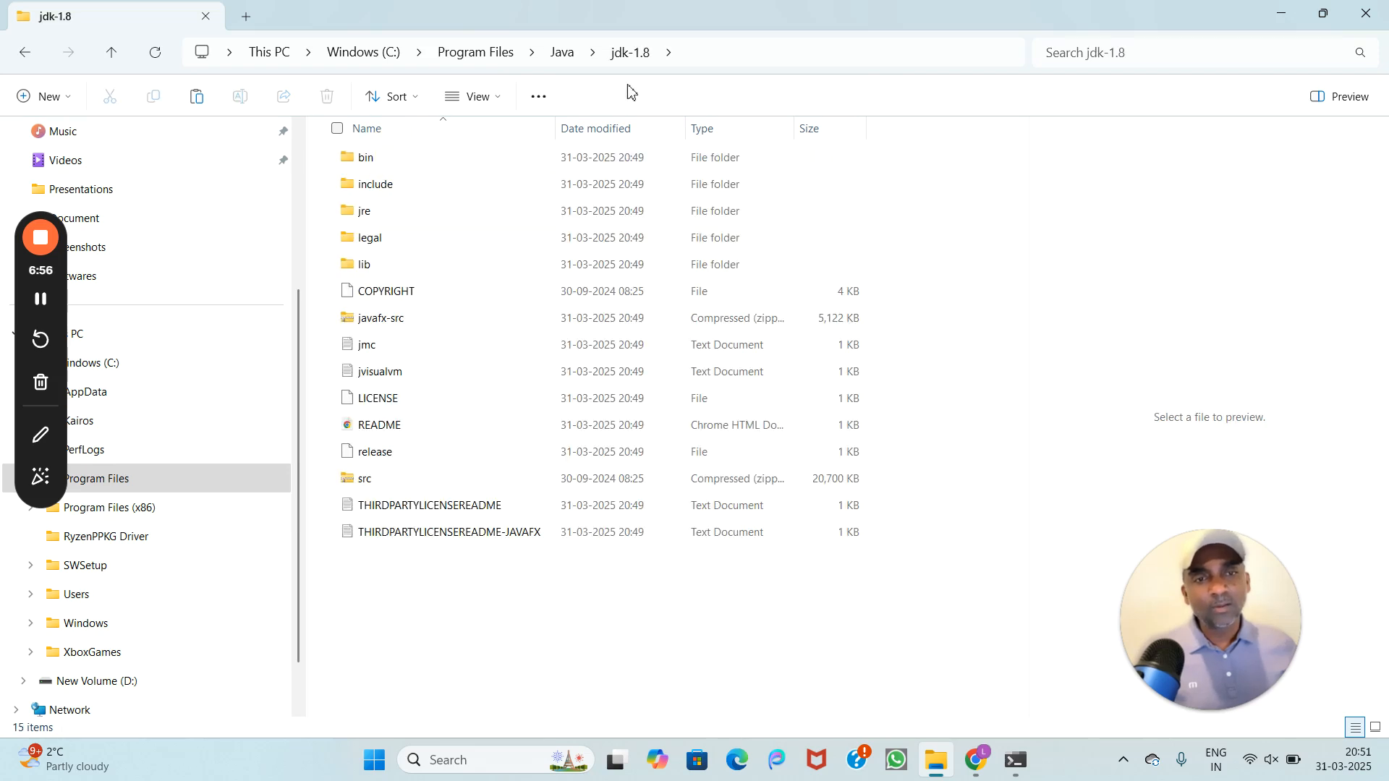
click(700, 52)
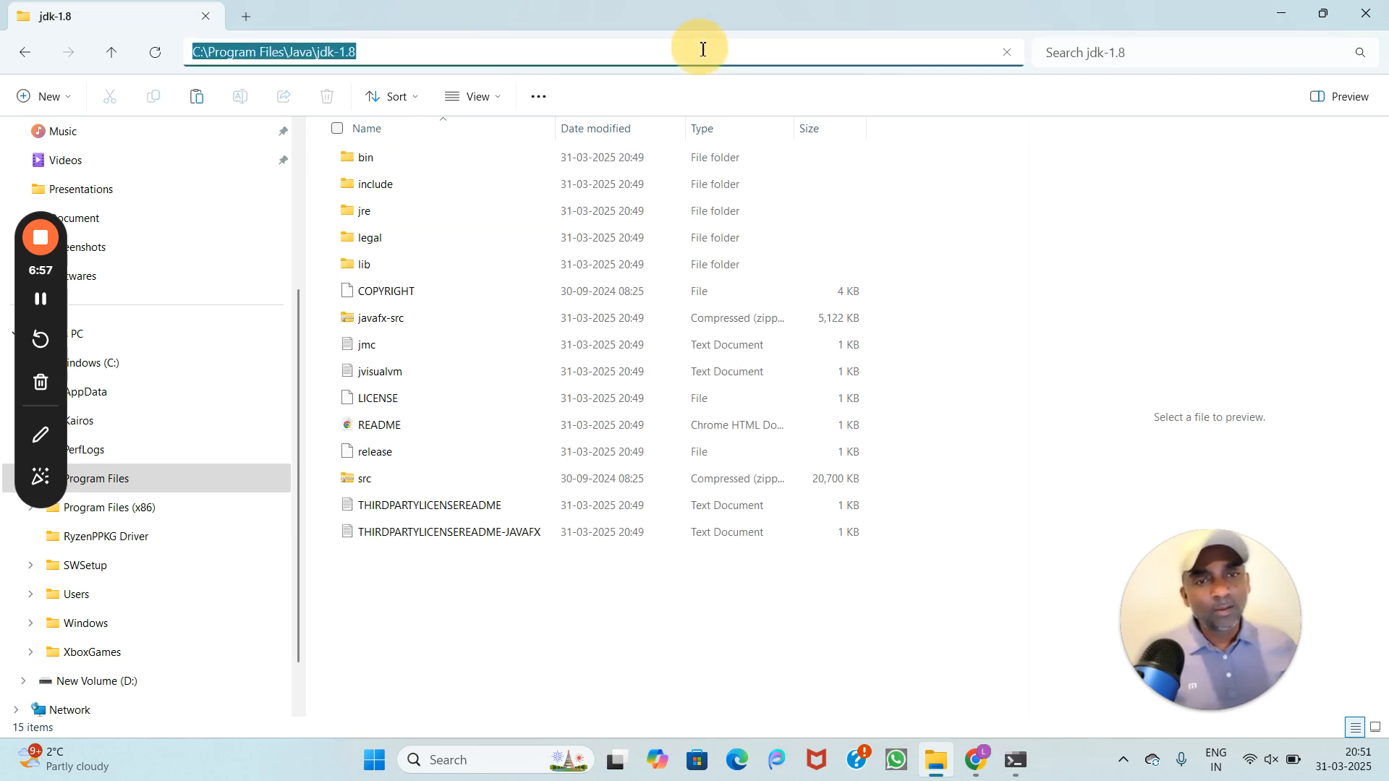
click(429, 57)
drag(391, 50, 182, 62)
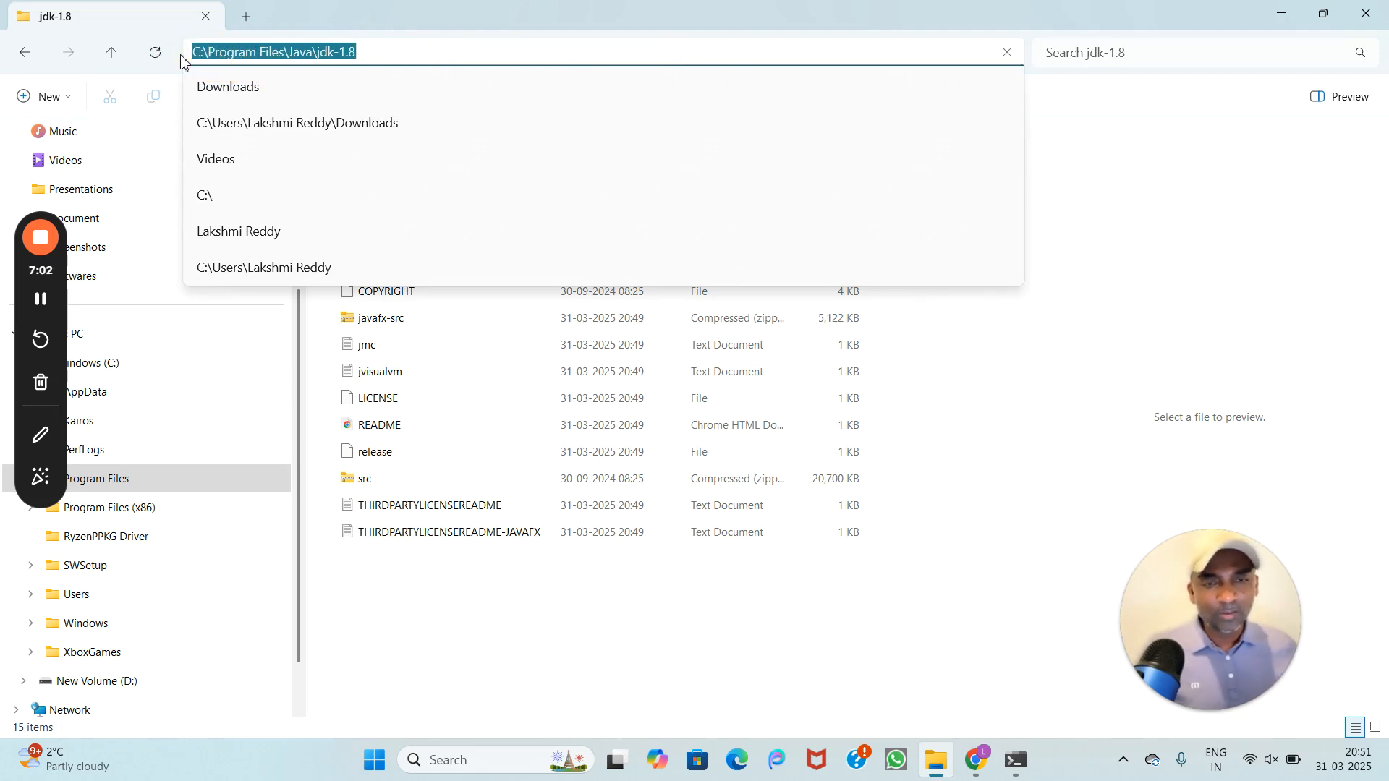
click(397, 639)
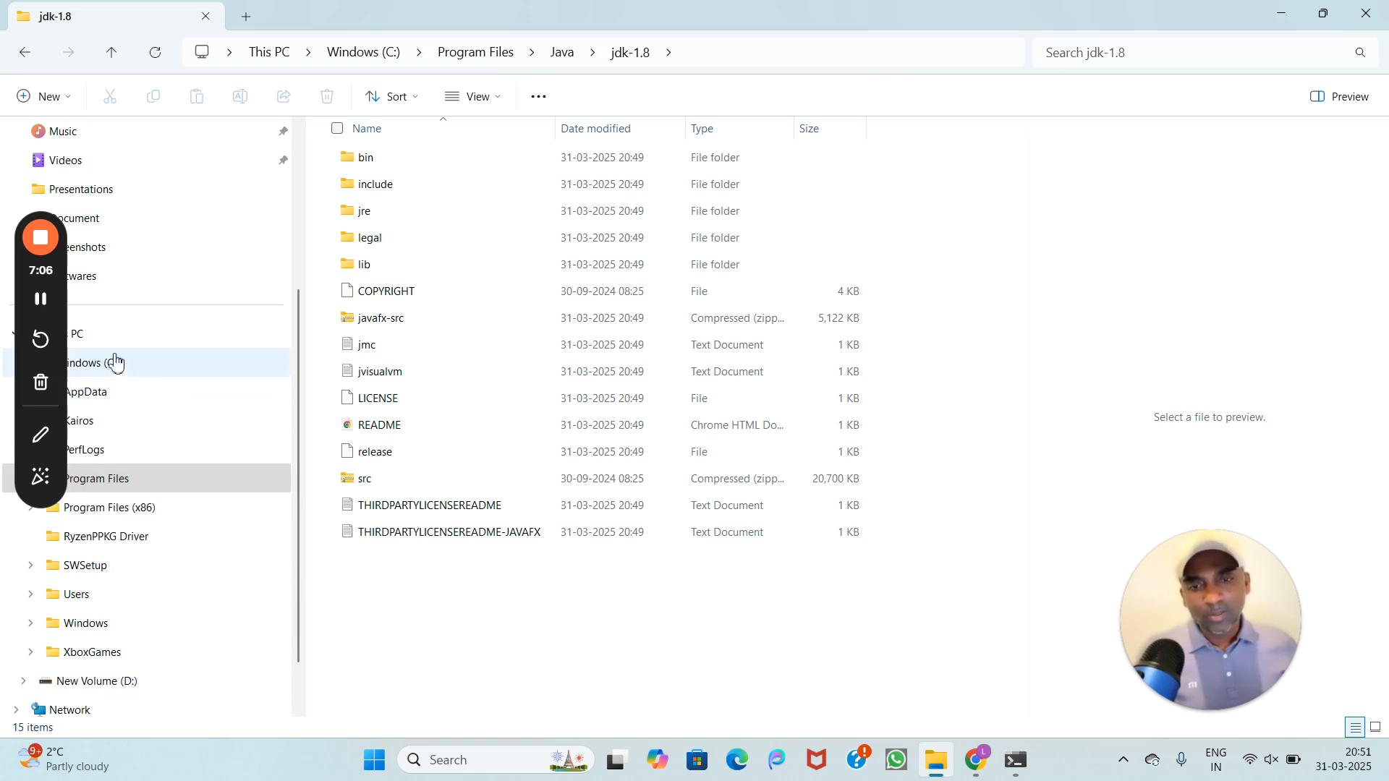
Step: Show This PC with its Windows (C:) and New Volume (D:) drives
click(99, 332)
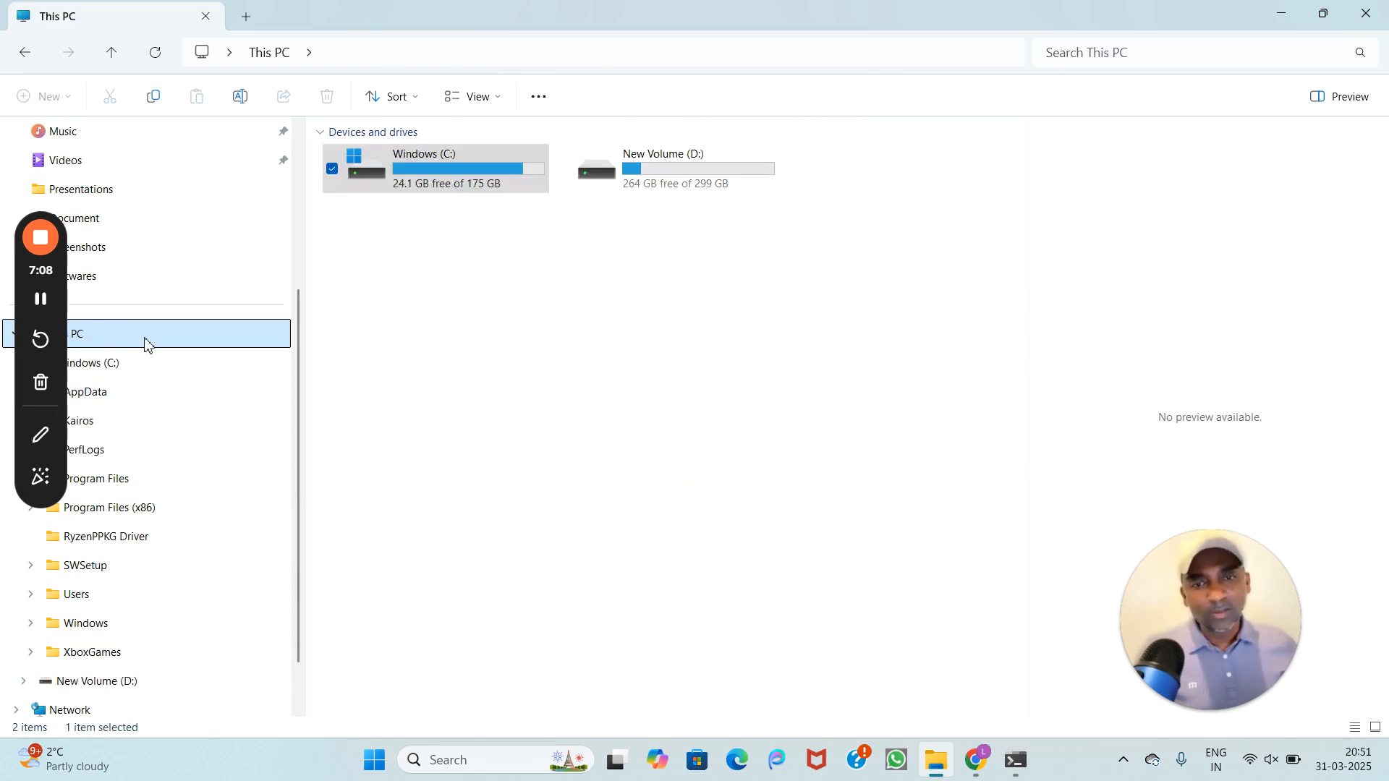
drag(23, 275, 1329, 365)
click(71, 340)
Step: Go from This PC's Properties through Advanced system settings to the Environment Variables dialog, and browse its system variables
right_click(76, 337)
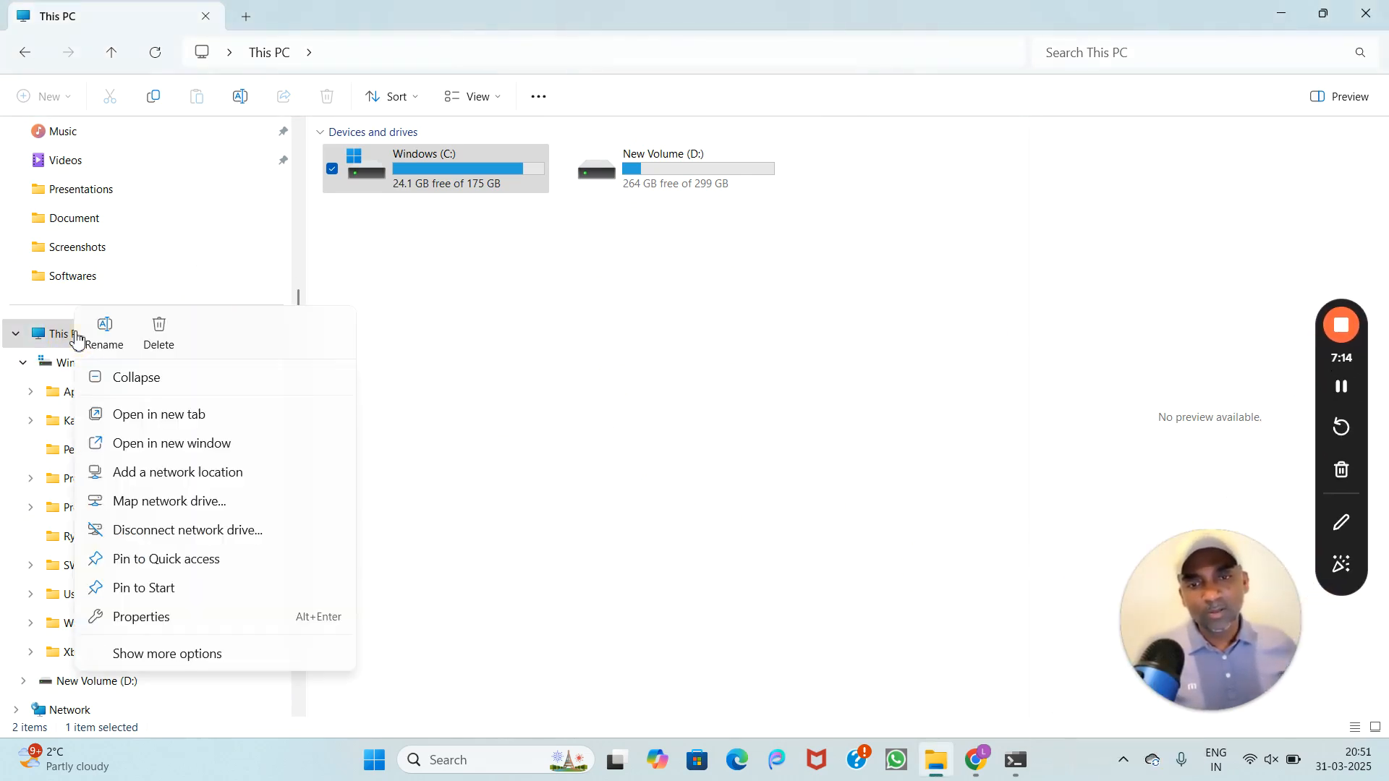
click(149, 619)
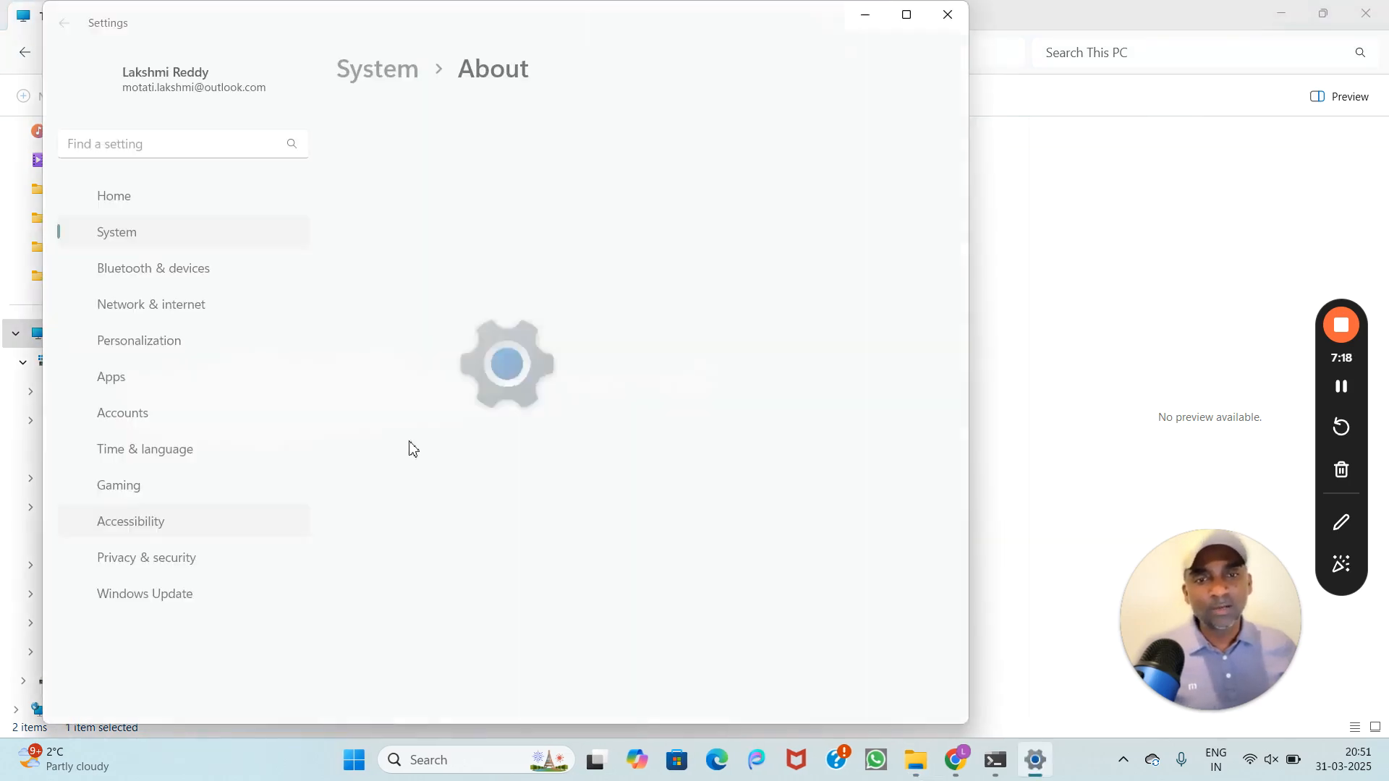
click(785, 434)
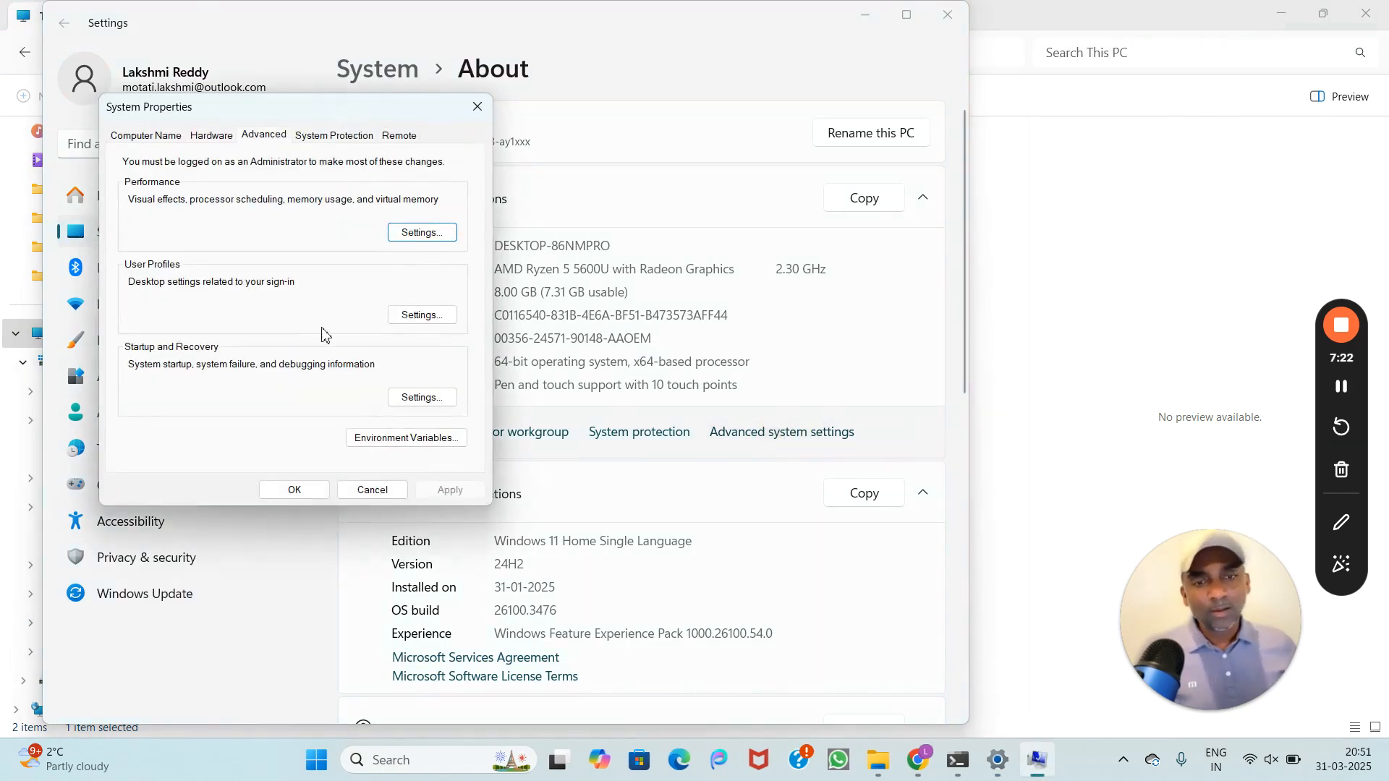
click(378, 440)
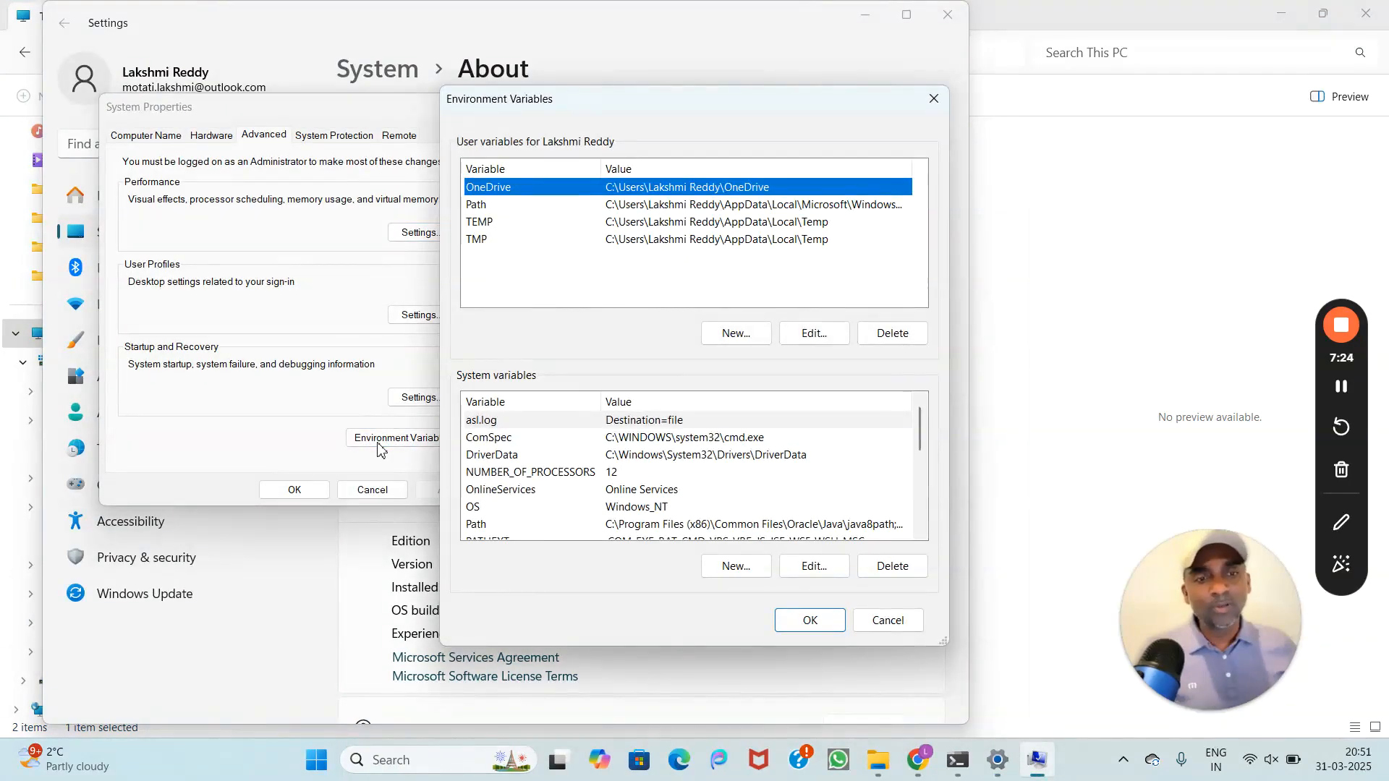
click(484, 457)
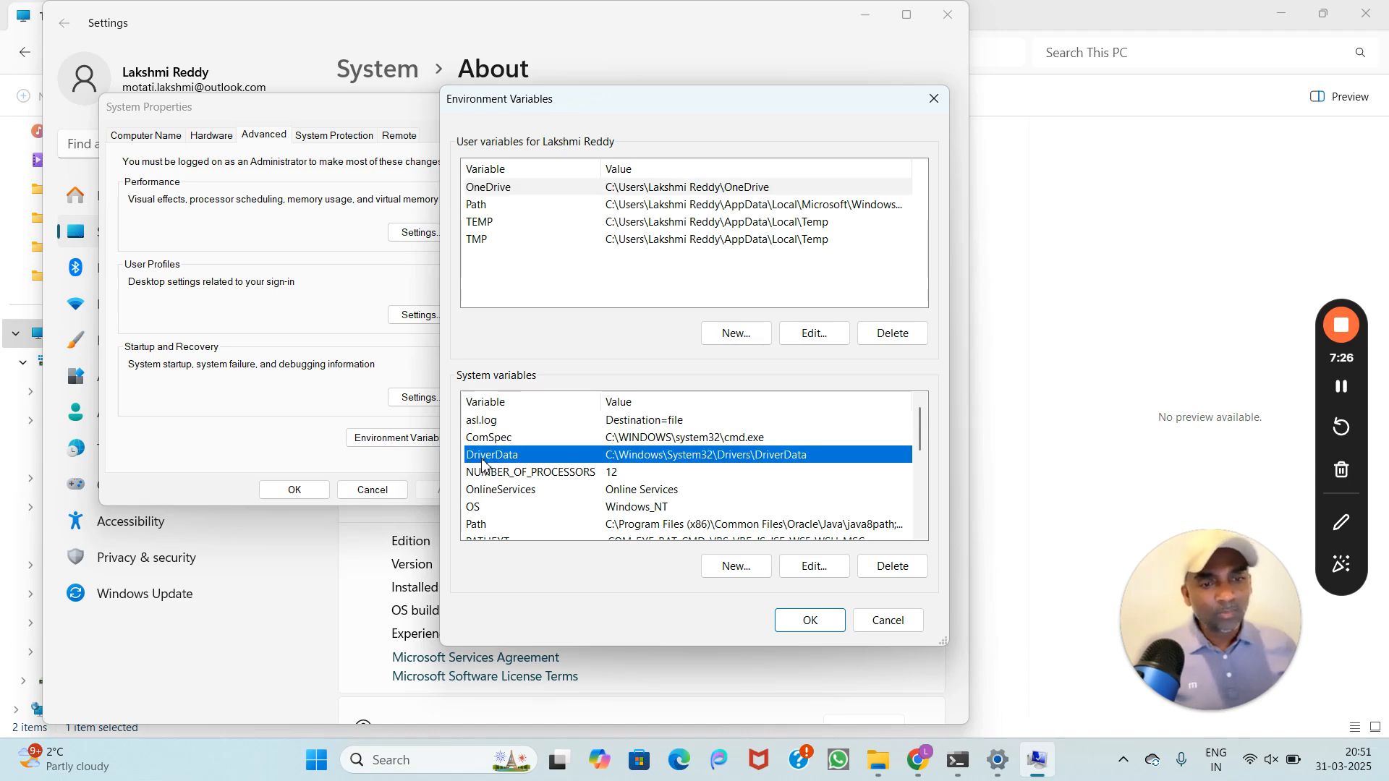
scroll(483, 463, down, 4)
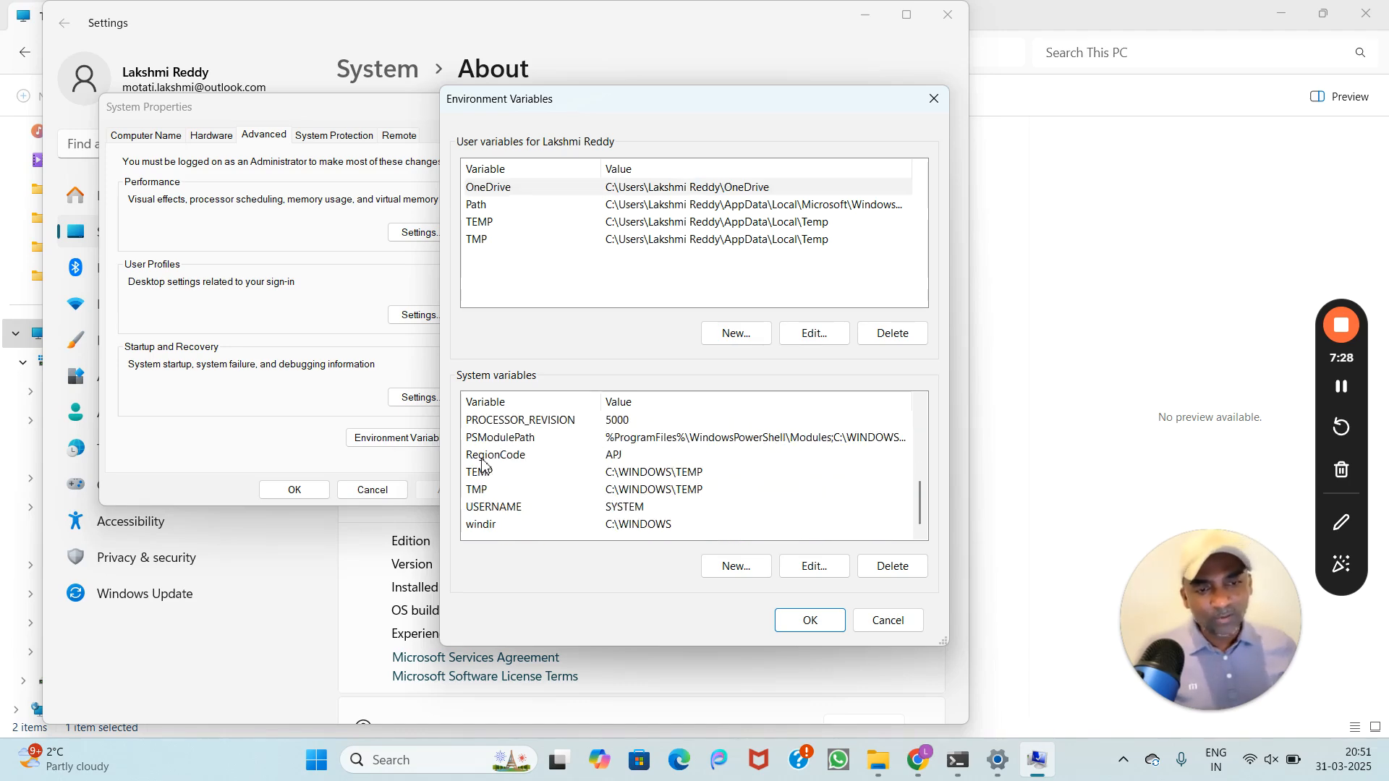
scroll(483, 463, up, 4)
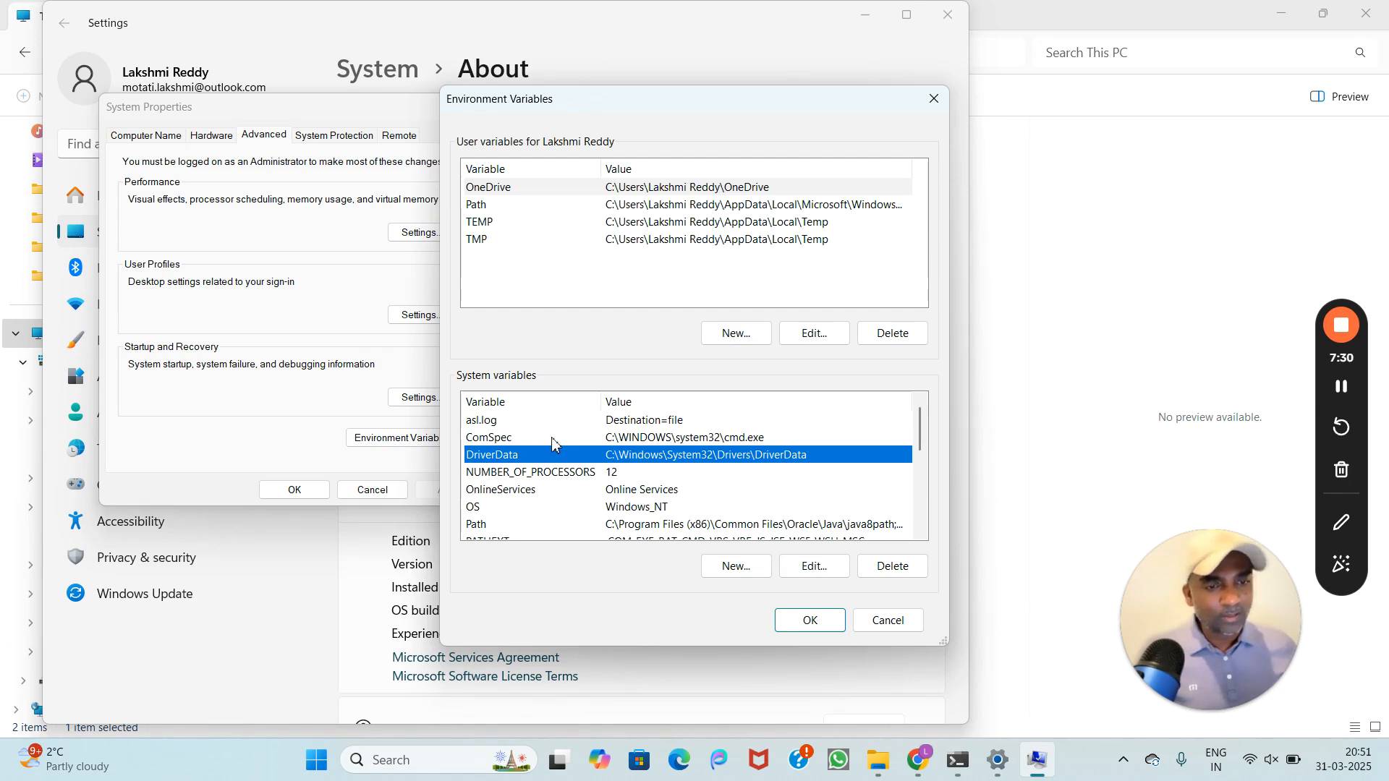
Step: Create system variable JAVA_HOME with the pasted value C:\Program Files\Java\jdk-1.8
click(752, 568)
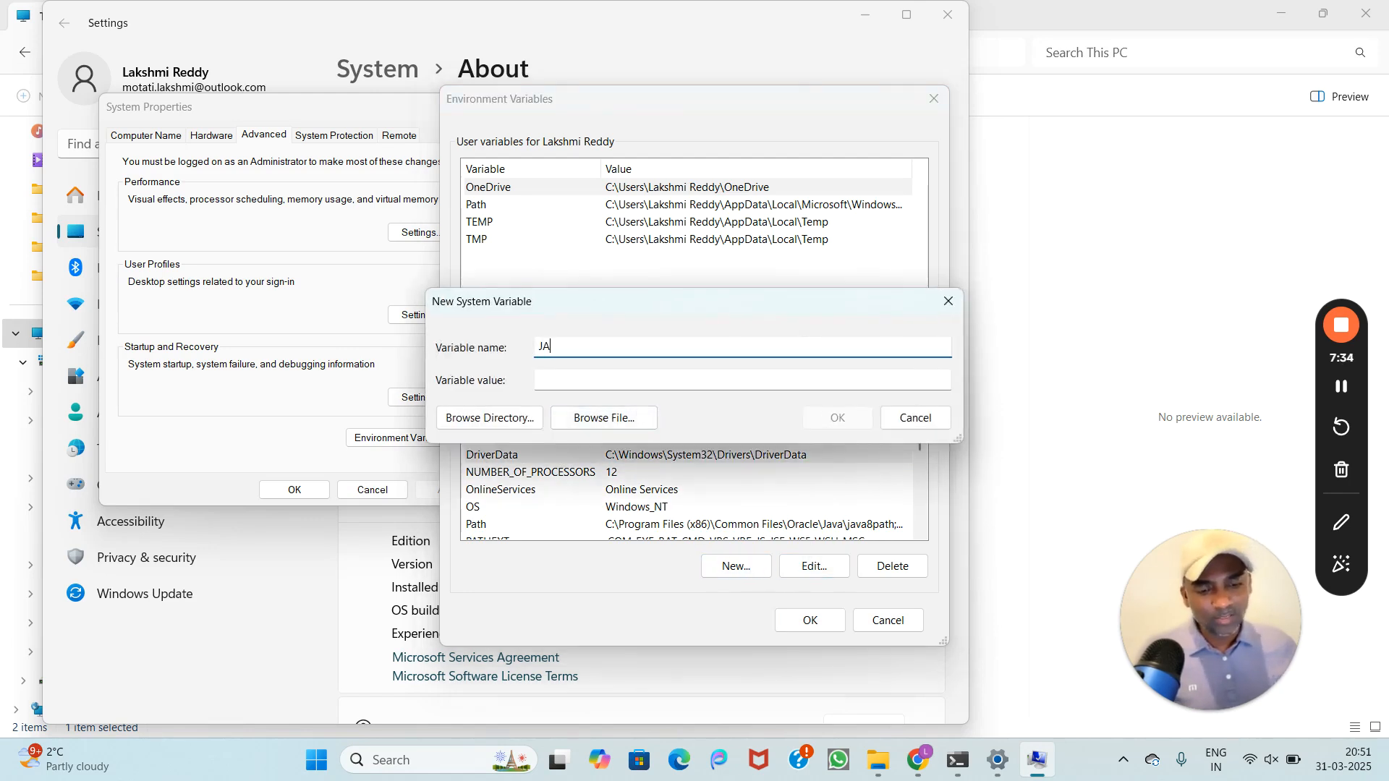
text(JAVA_HOME)
click(615, 372)
text(C:\Program Files\Java\jdk-1.8)
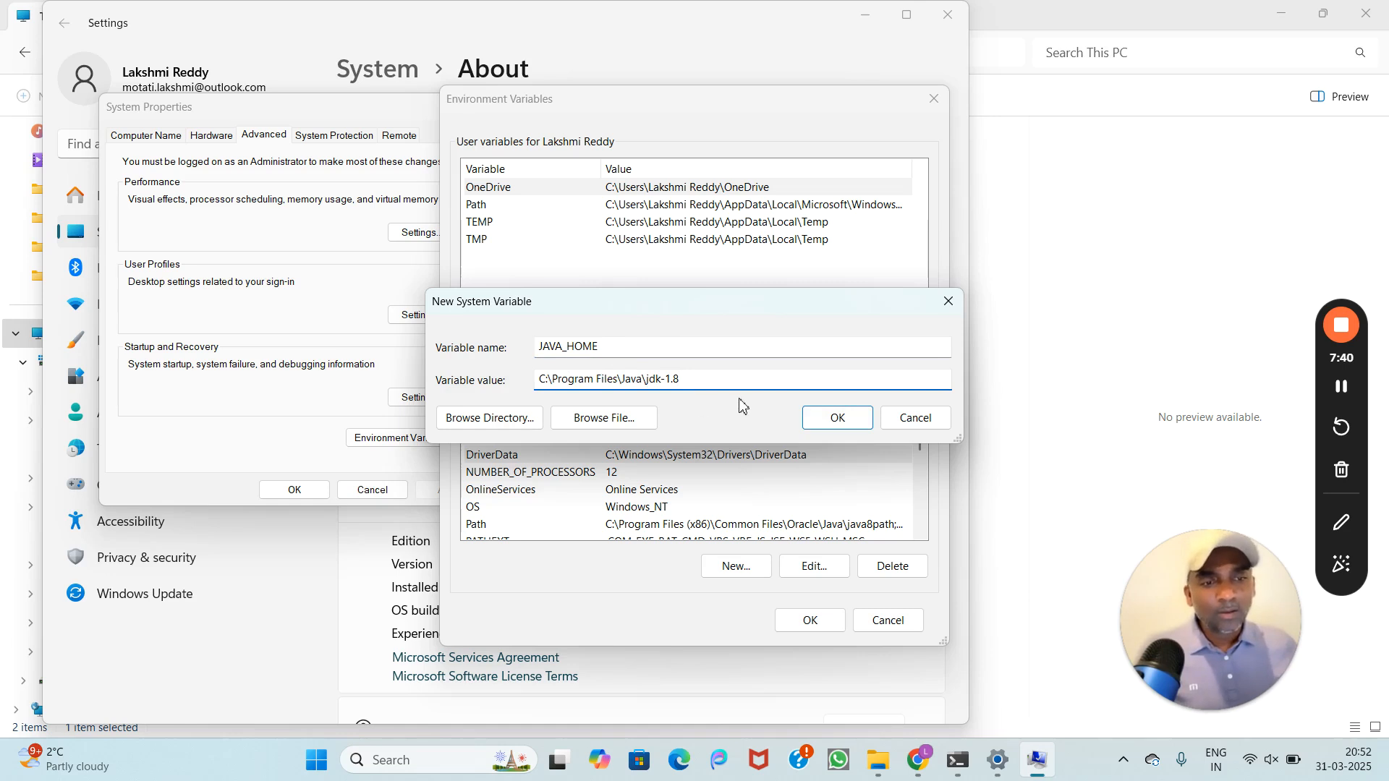
click(835, 427)
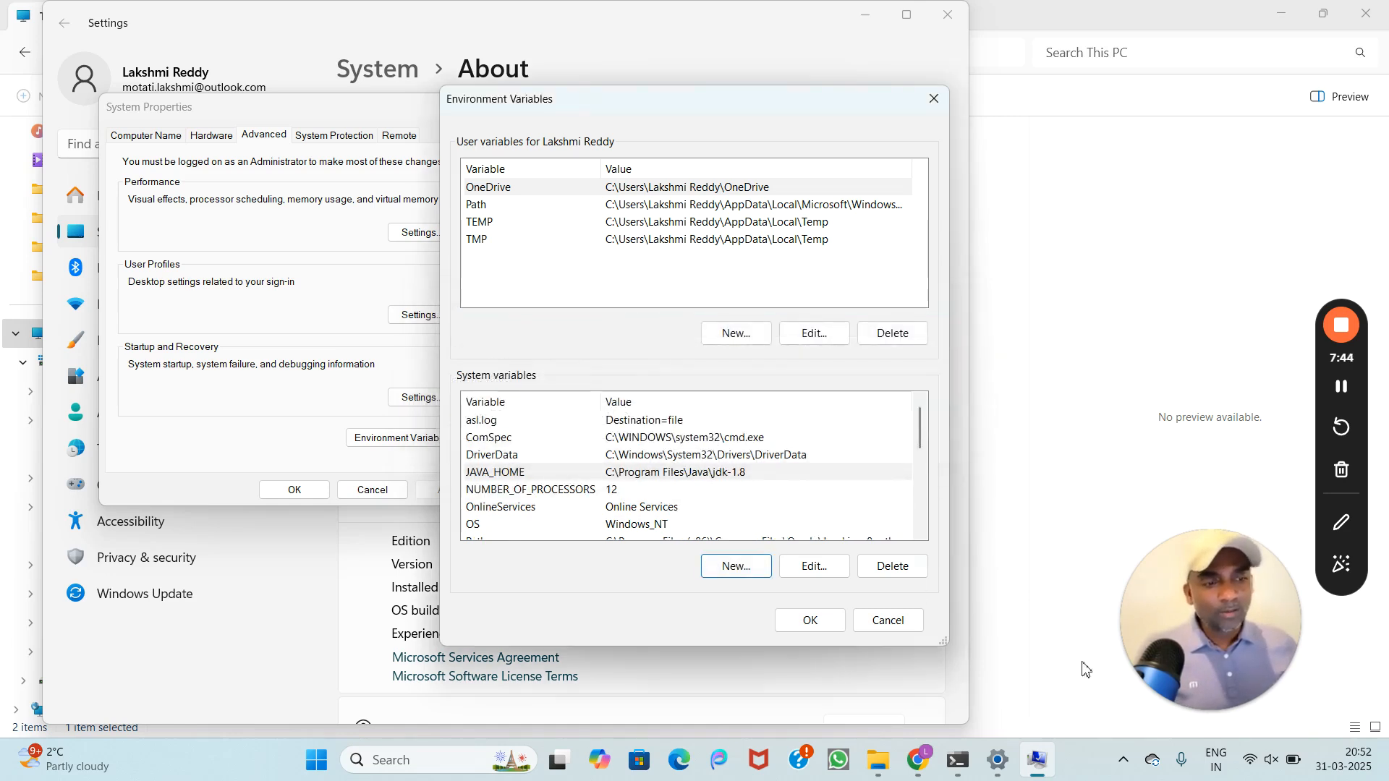
Step: Browse in File Explorer to C:\Program Files\Java\jdk-1.8\bin and show its full path in the address bar
click(882, 761)
double_click(459, 174)
double_click(380, 241)
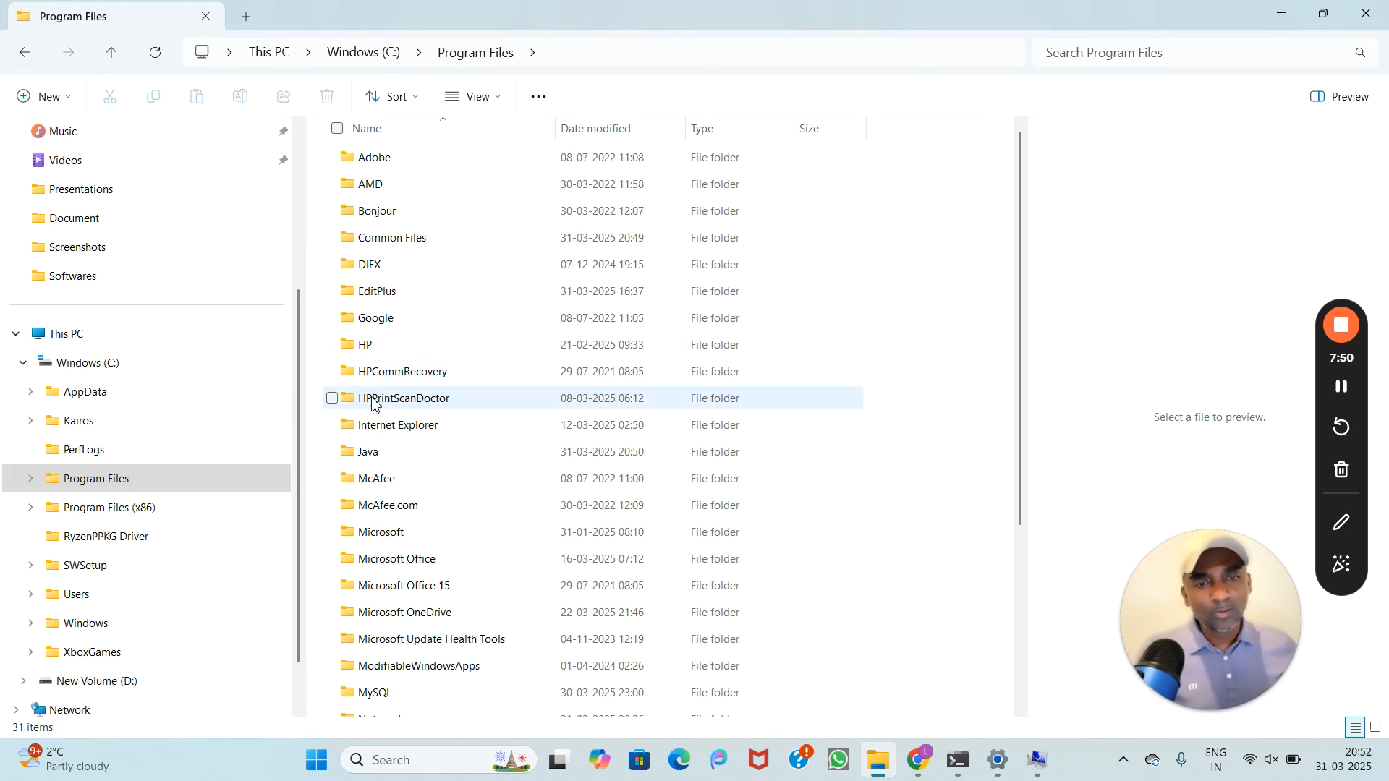
click(374, 458)
double_click(373, 458)
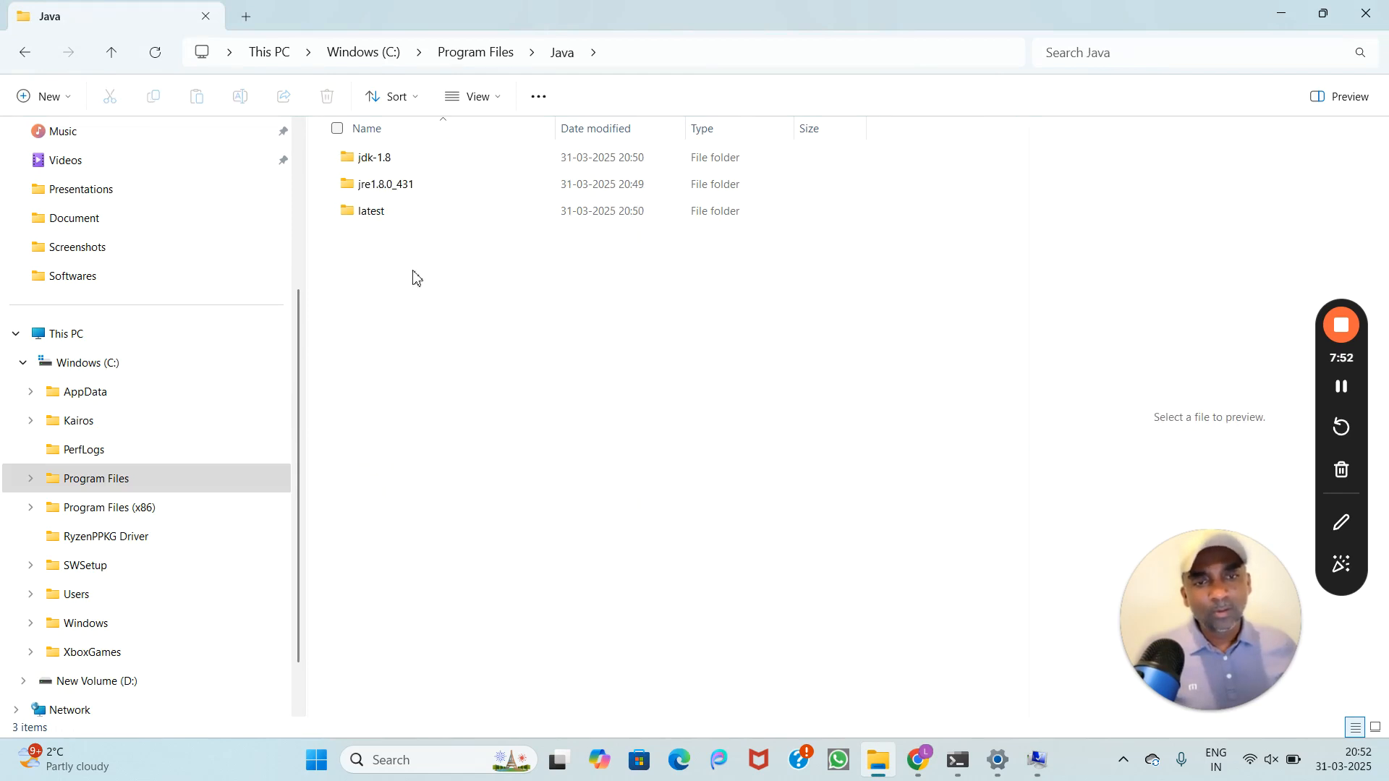
double_click(372, 166)
double_click(362, 162)
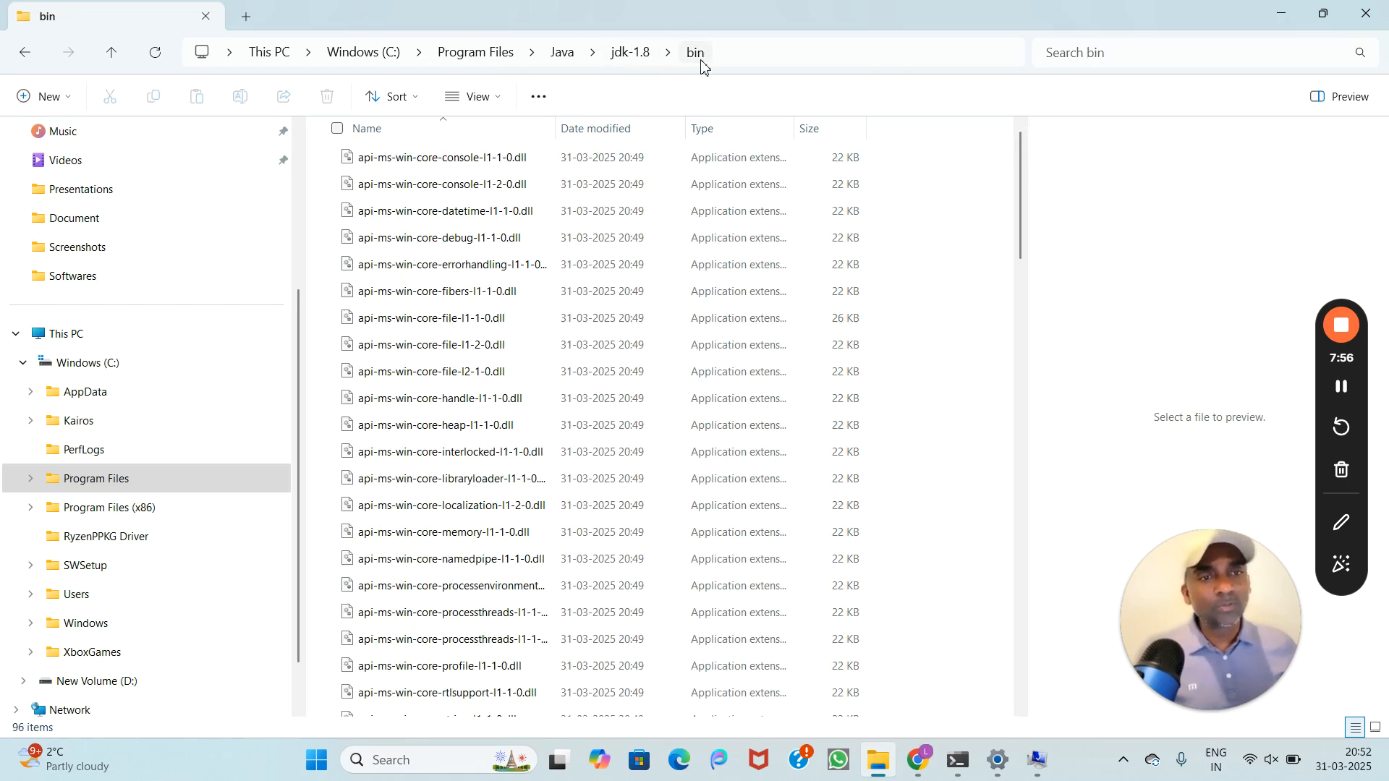
click(719, 53)
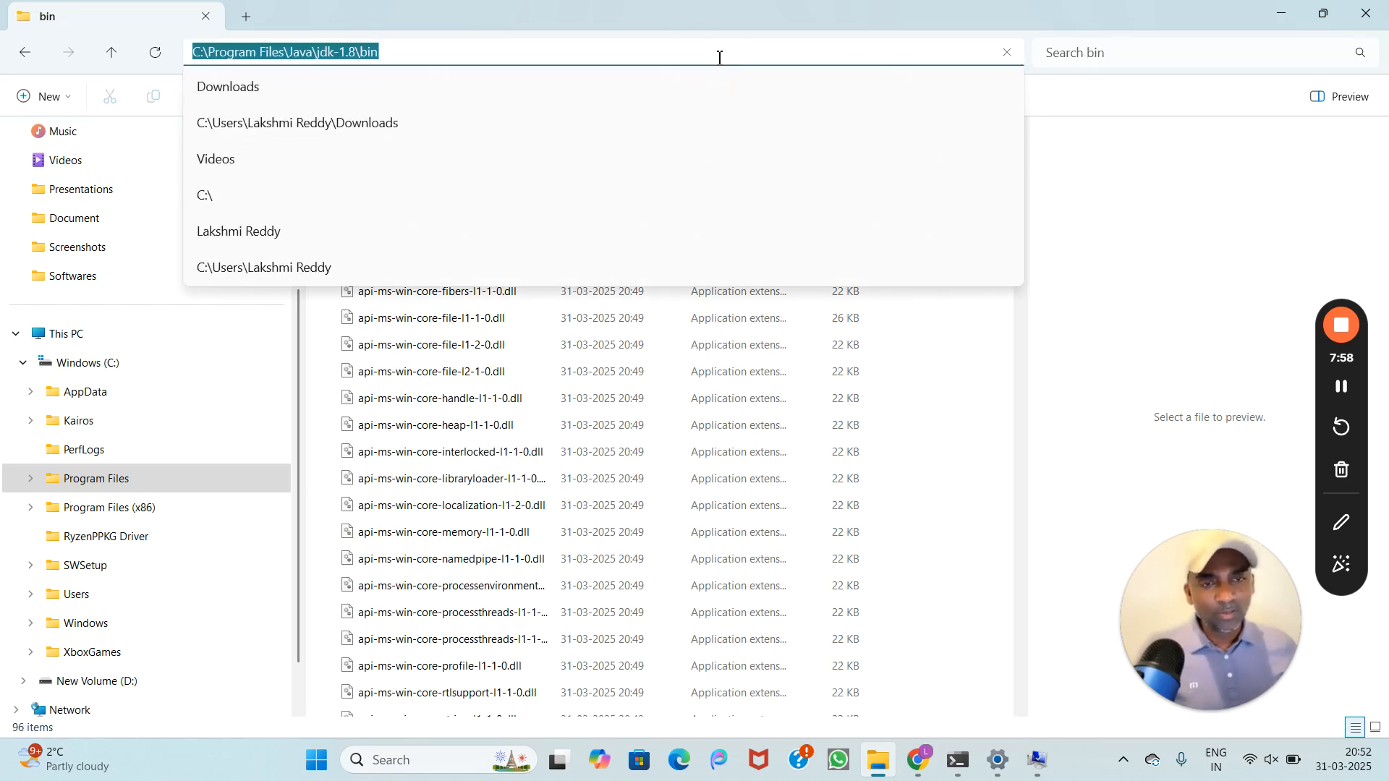
Step: Add a new system Path entry C:\Program Files\Java\jdk-1.8\bin\ and confirm it
click(1042, 764)
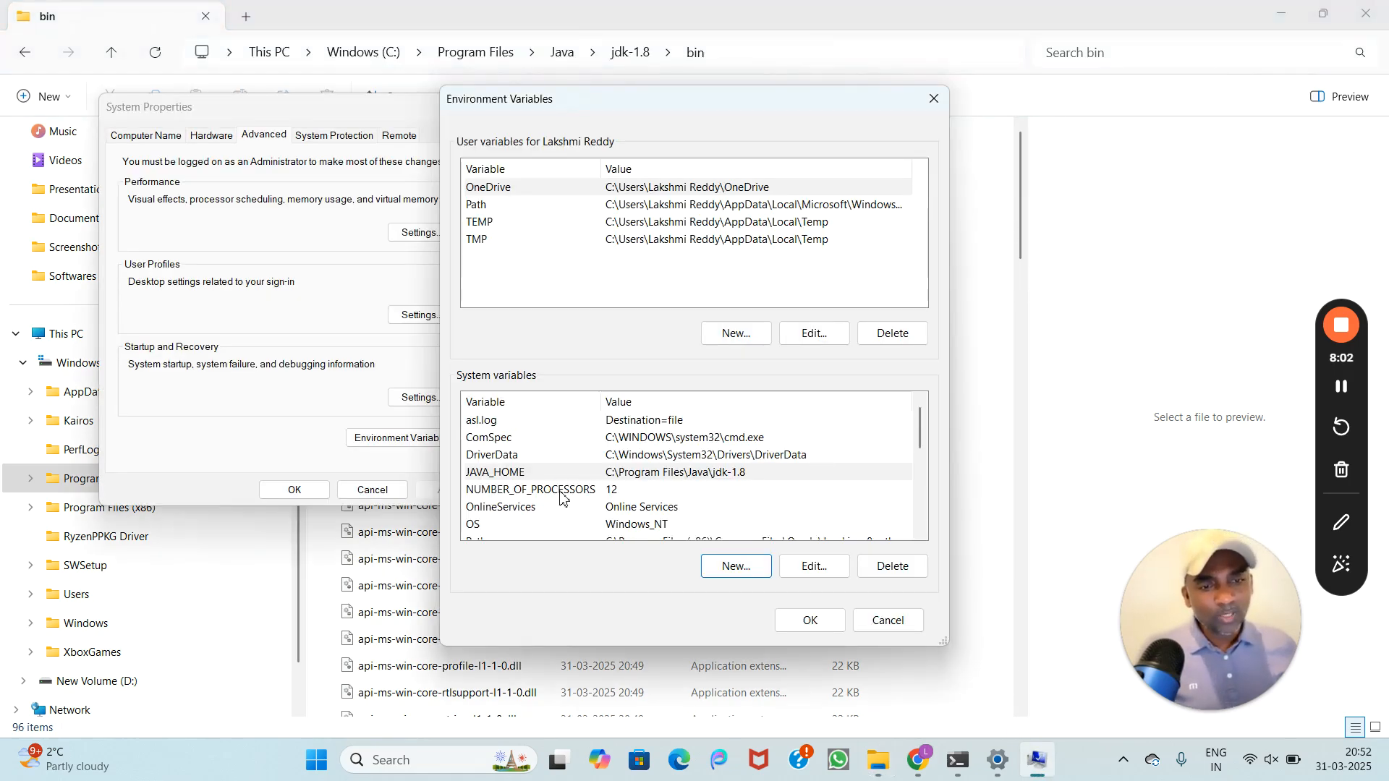
scroll(563, 496, down, 2)
click(483, 437)
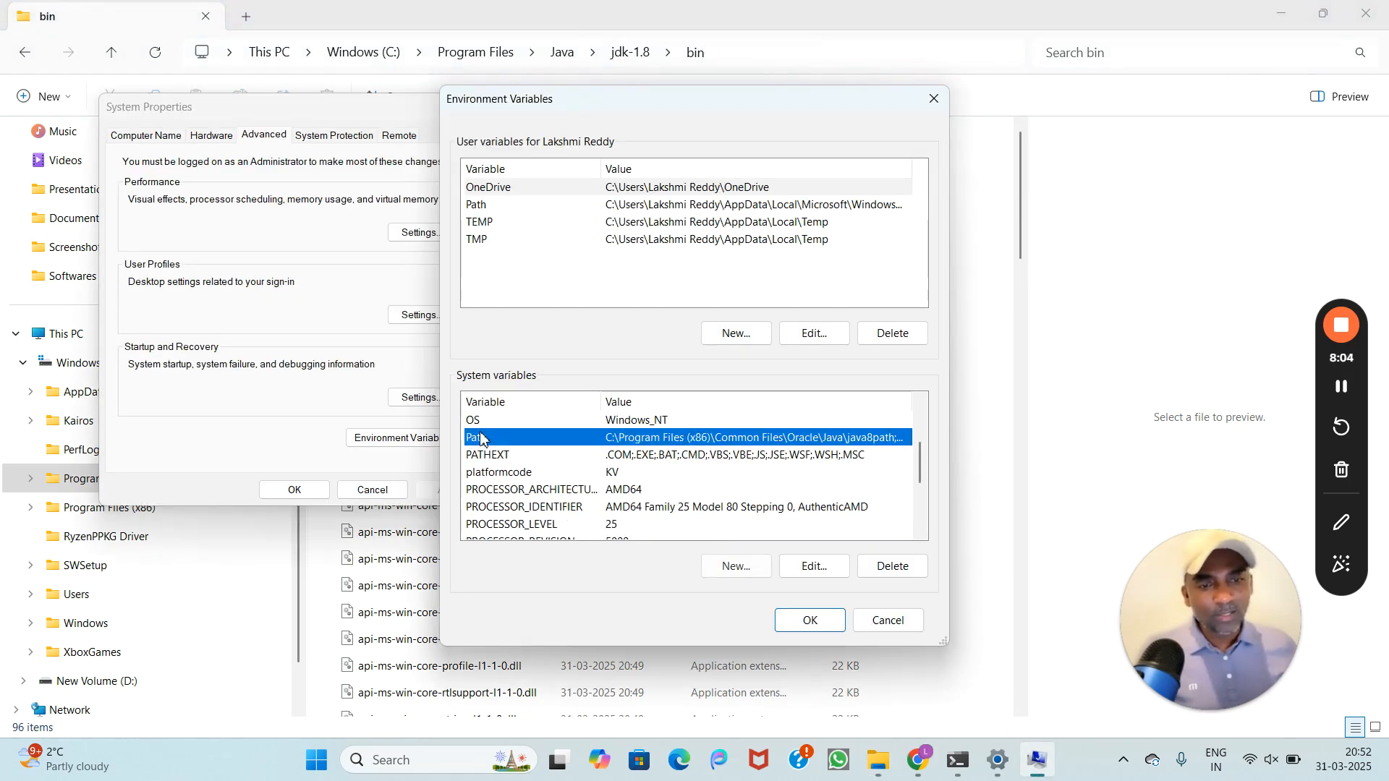
click(819, 568)
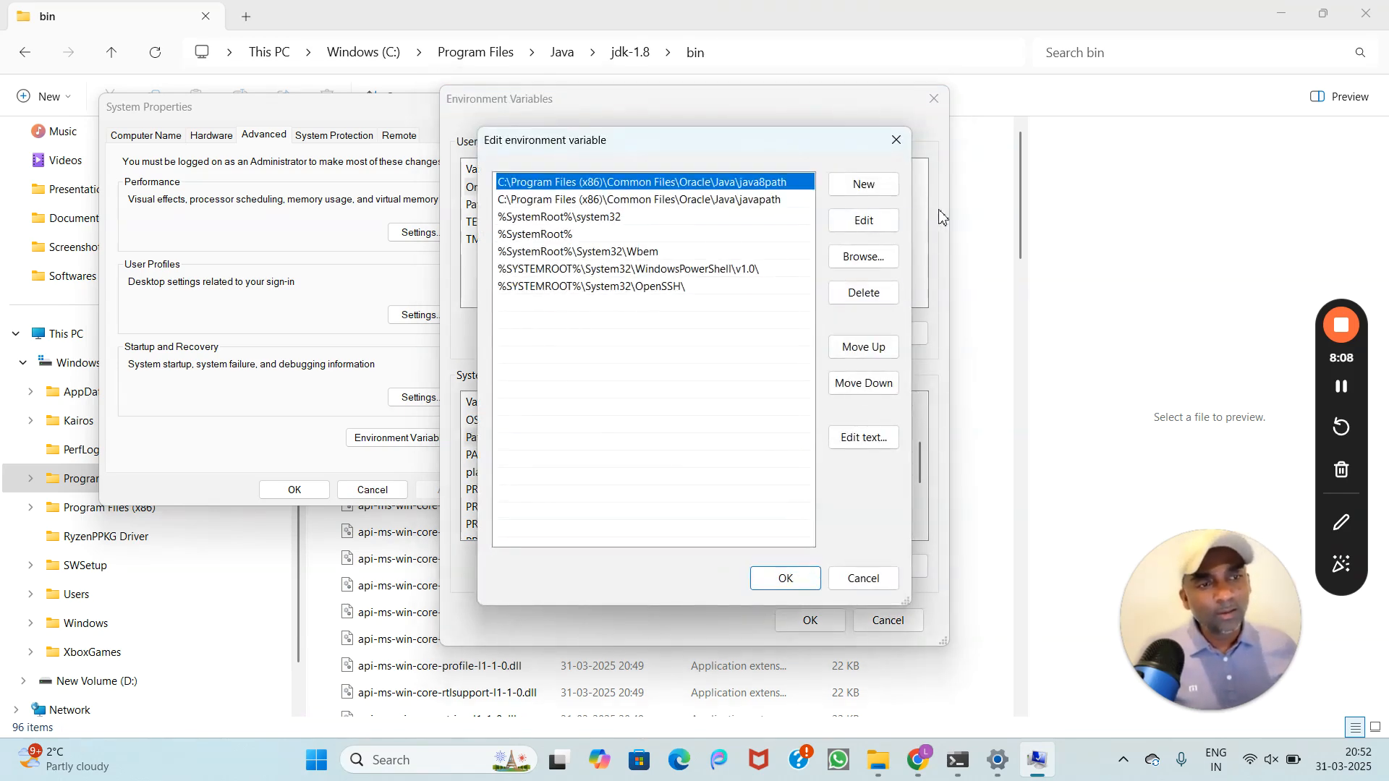
click(881, 190)
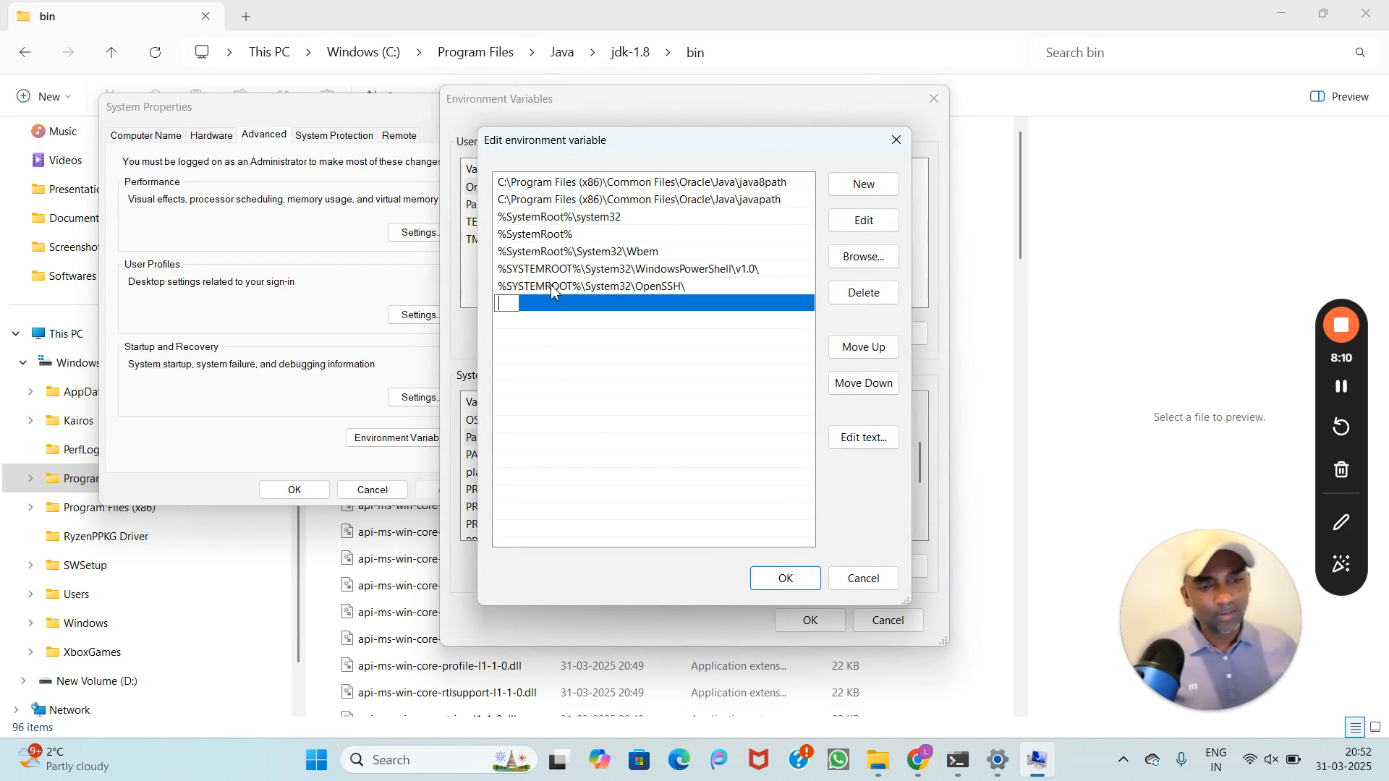
text(C:\Program Files\Java\jdk-1.8\bin)
text(\)
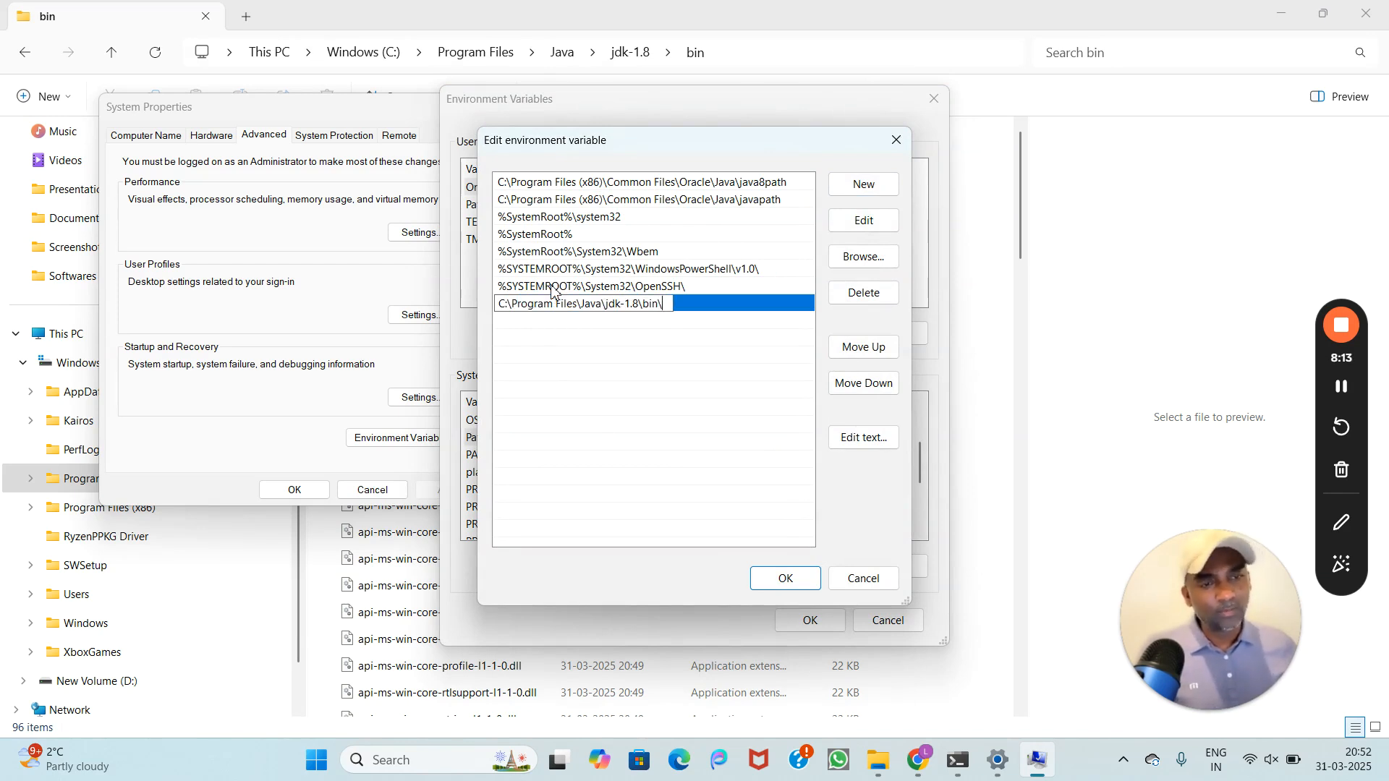
click(785, 579)
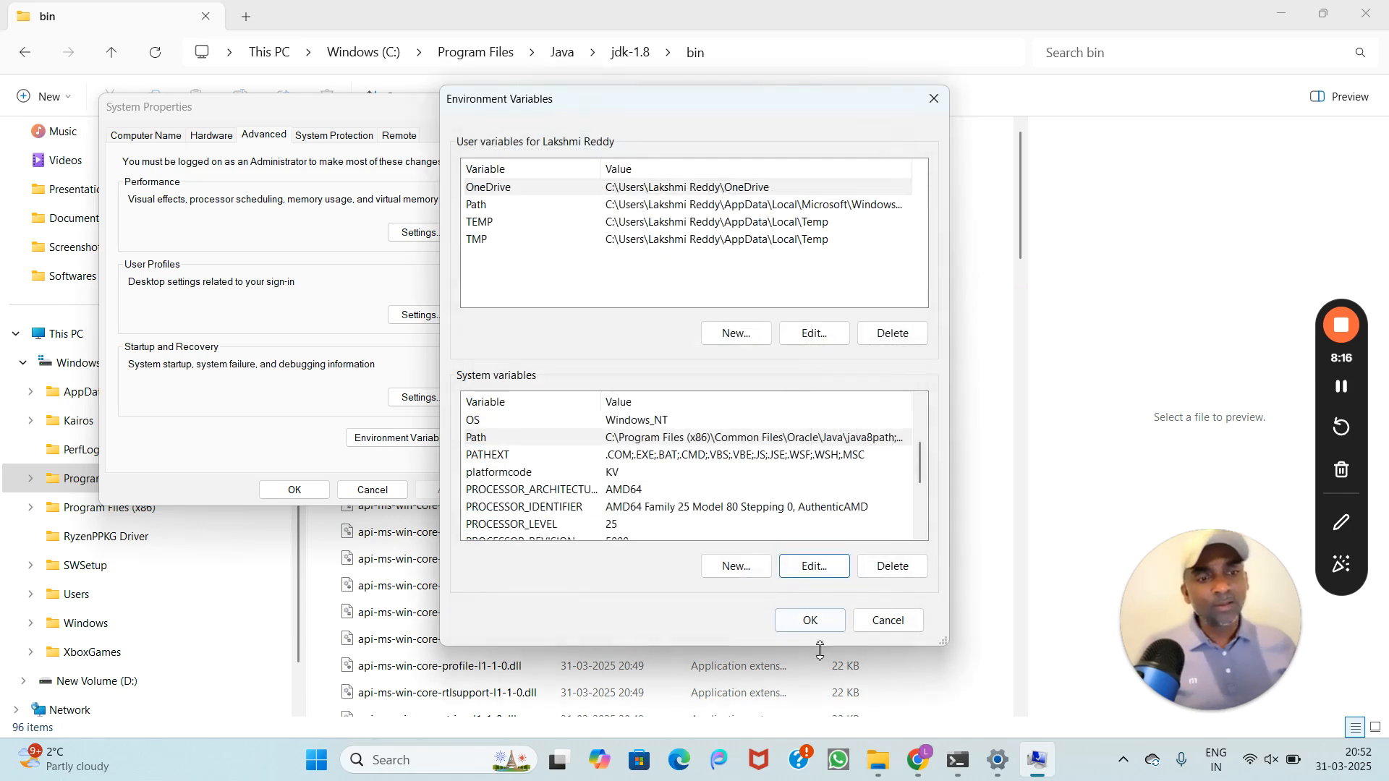
Step: Save and close the Environment Variables and System Properties windows, leaving the bin folder address unchanged
click(811, 621)
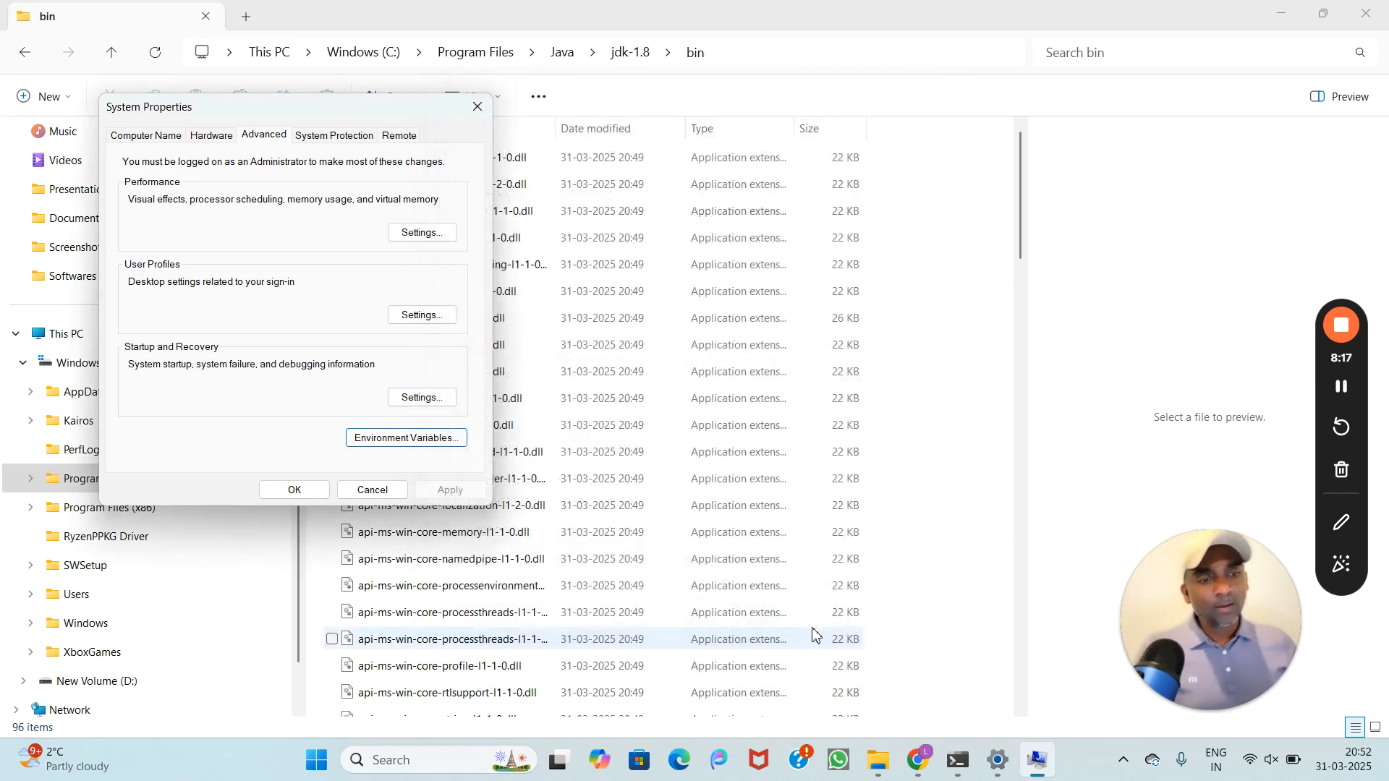
click(294, 490)
key(alt+d)
key(Escape)
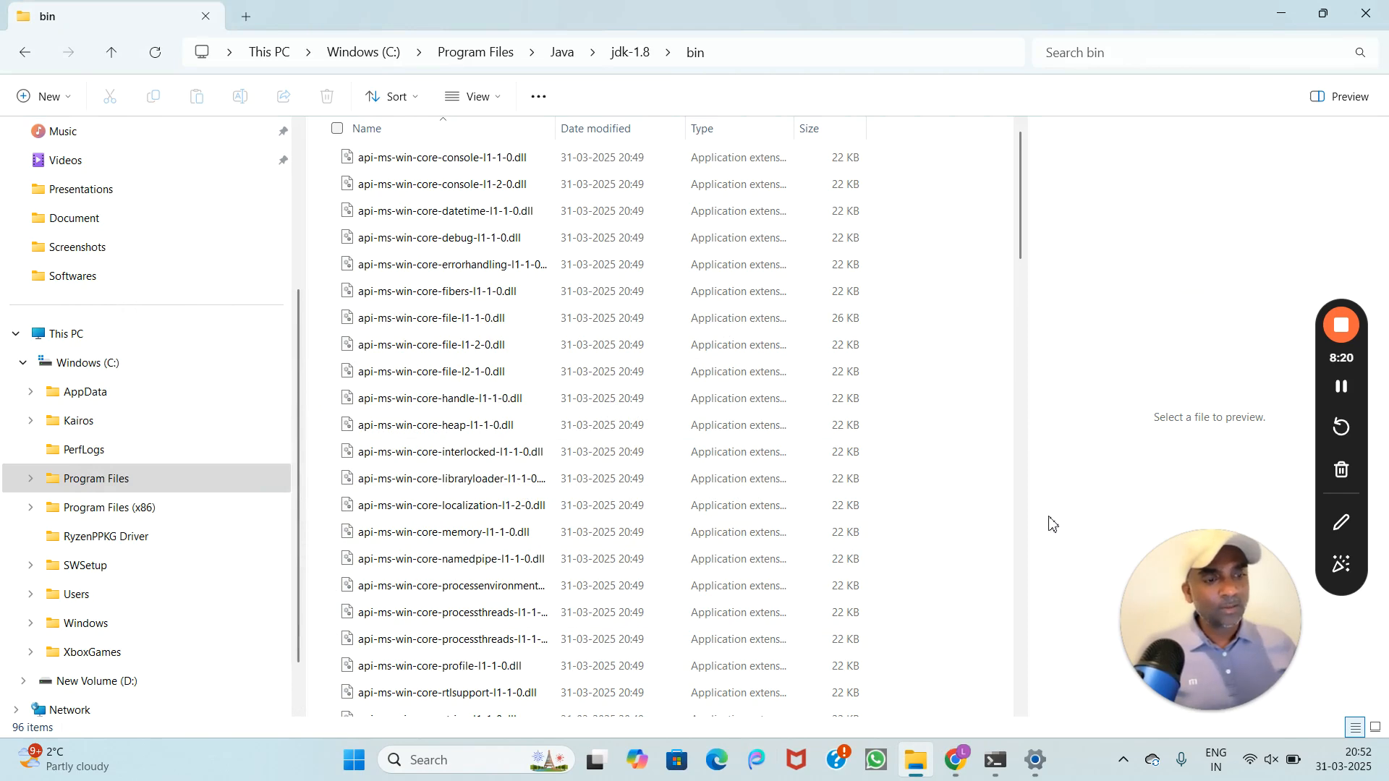
Step: Close the outdated Command Prompt and launch a fresh one found by searching cmd
click(997, 774)
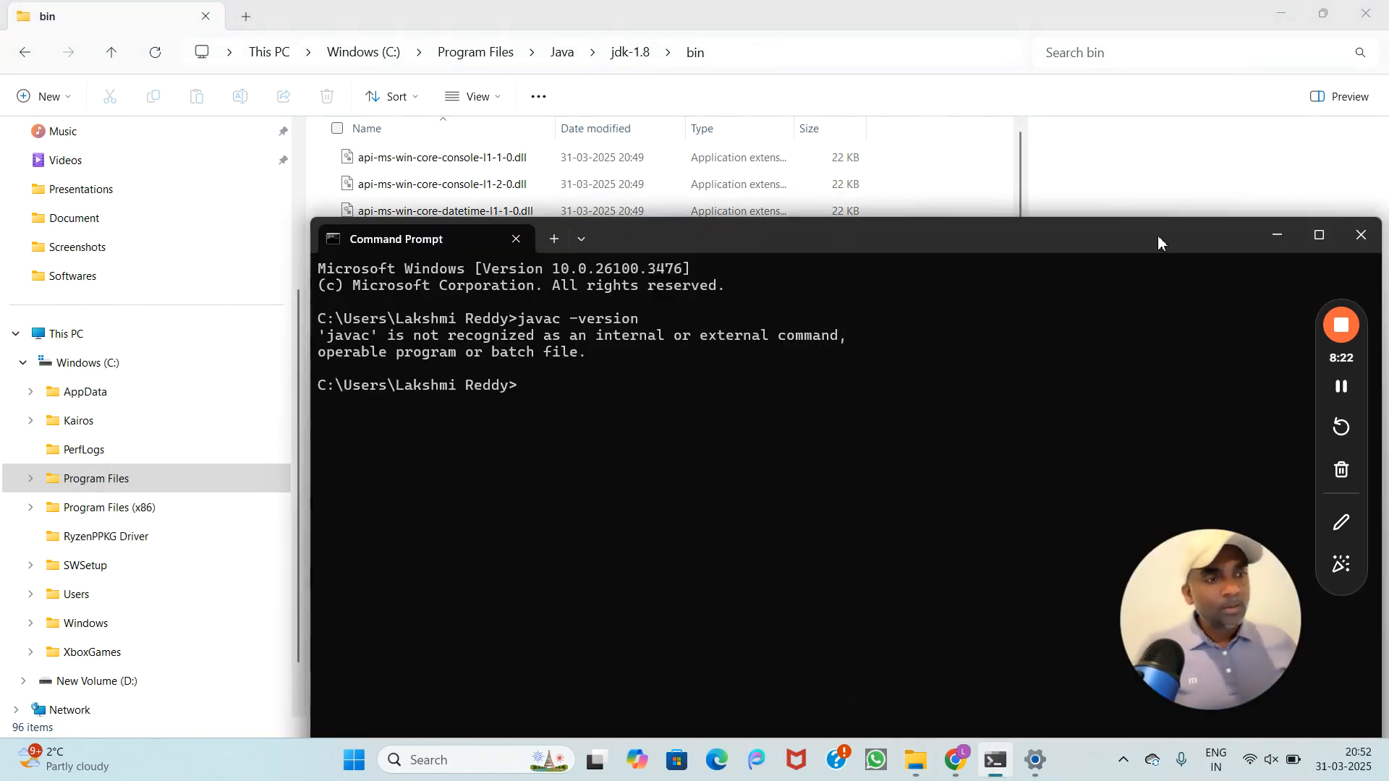
drag(1158, 236, 924, 181)
click(1128, 181)
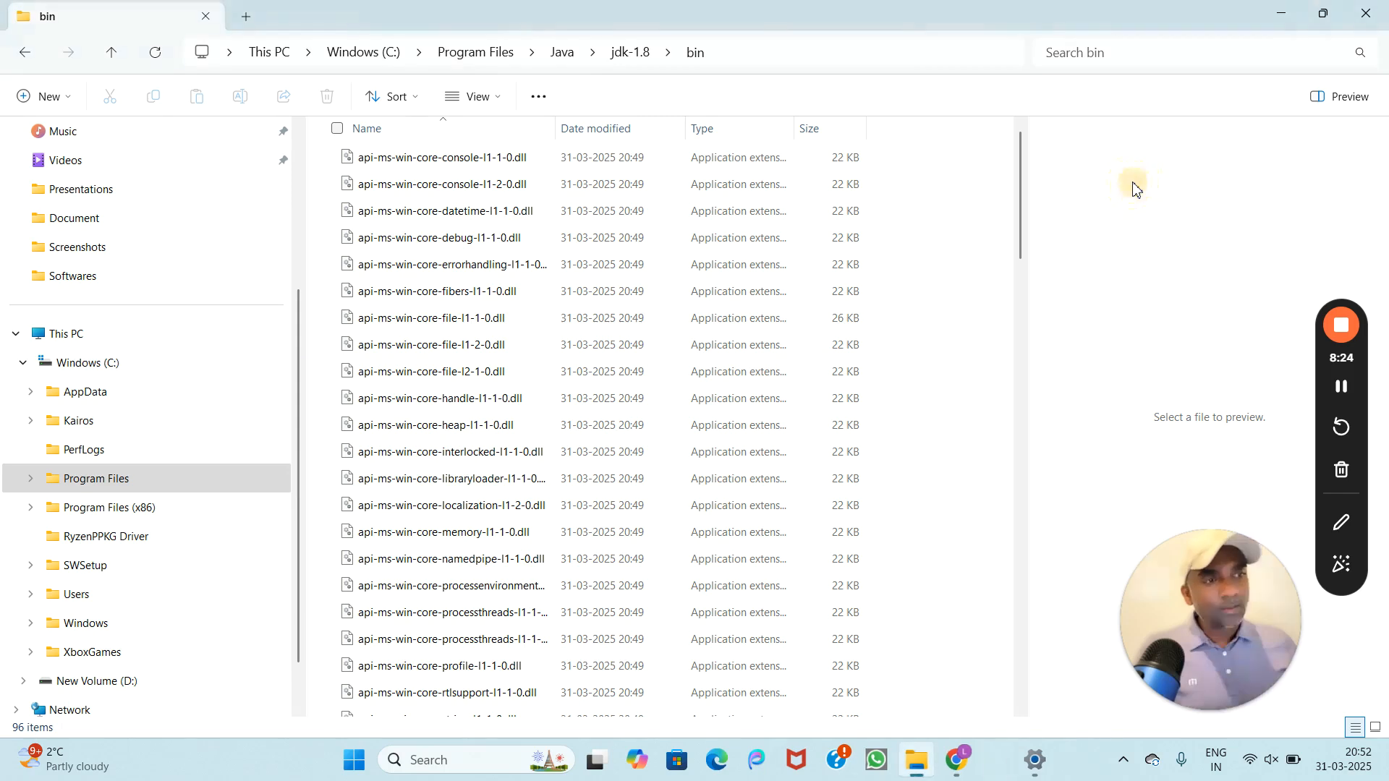
click(449, 761)
text(cmd)
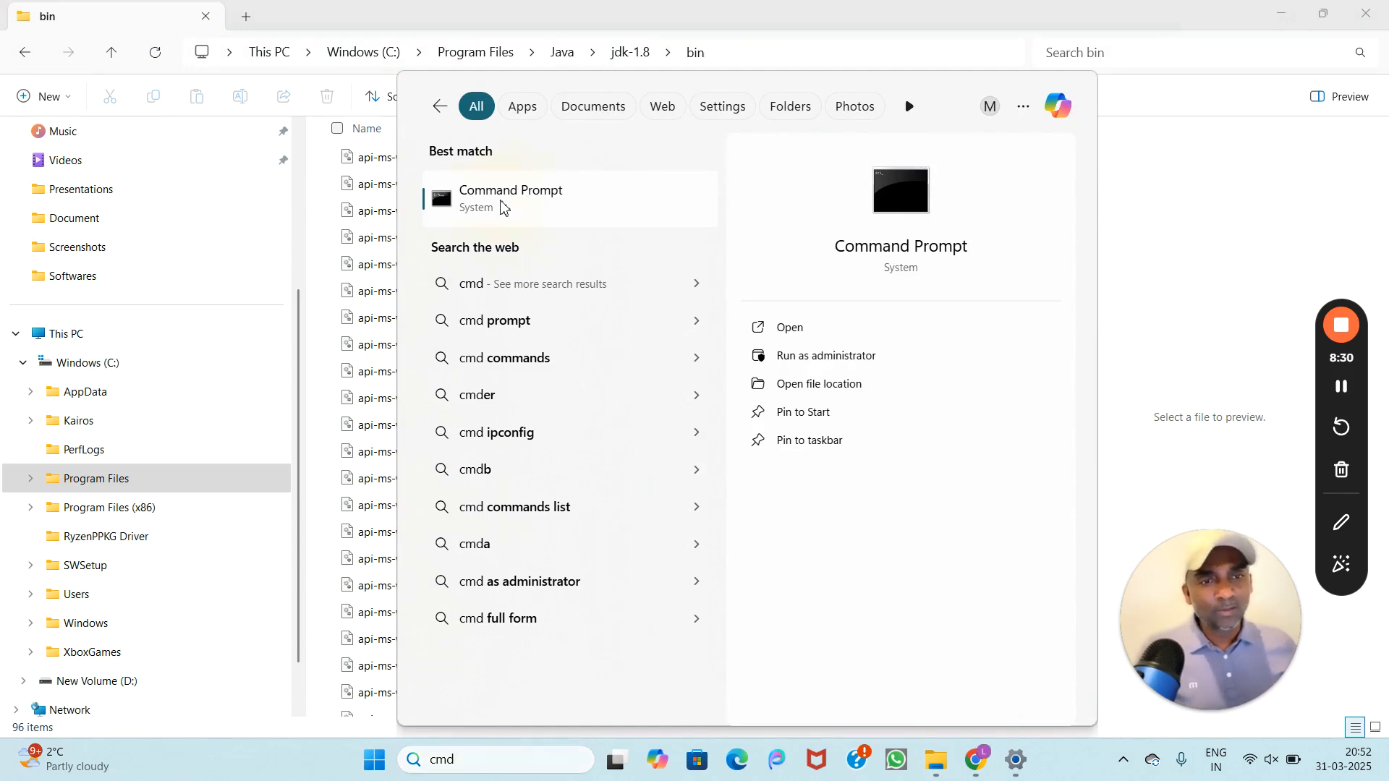
click(504, 205)
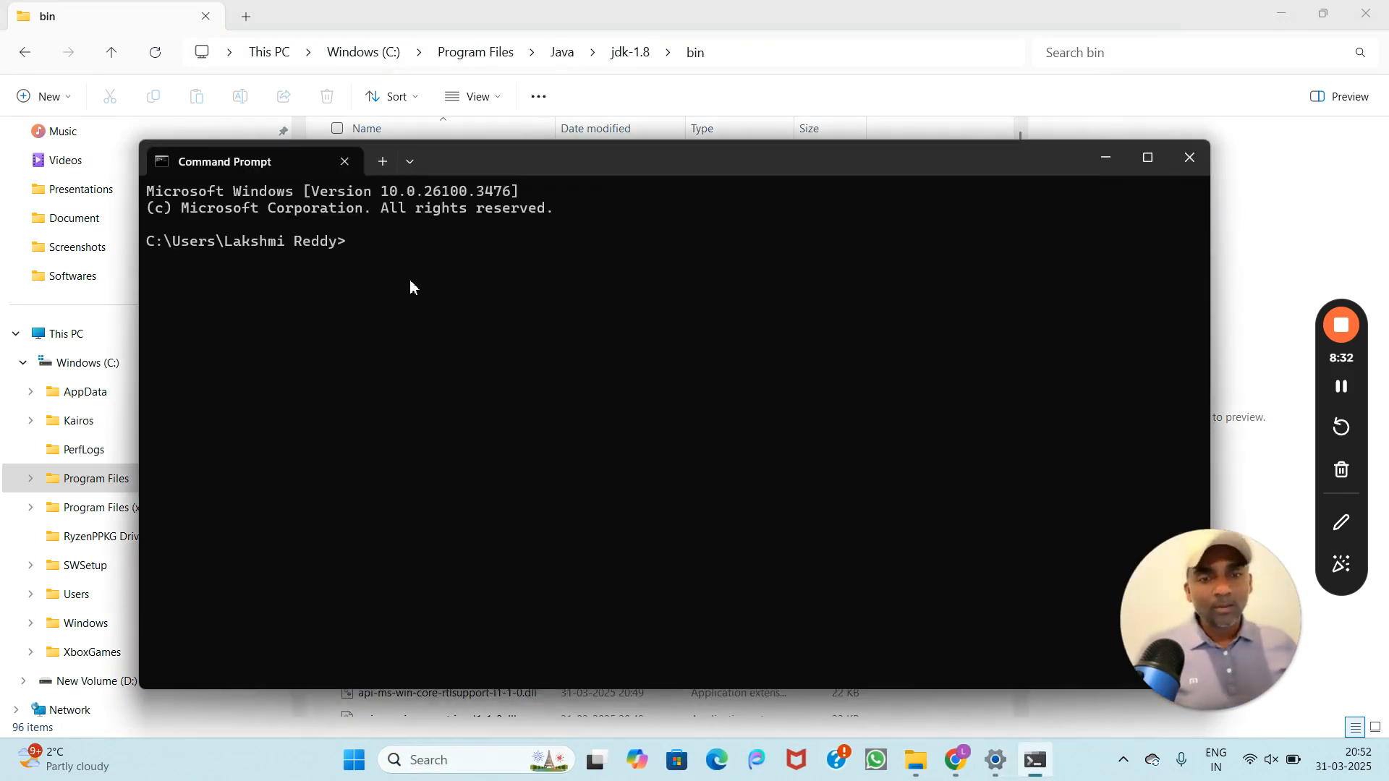
Step: Run javac -version and java -version to confirm version 1.8.0_431
text(javac -version)
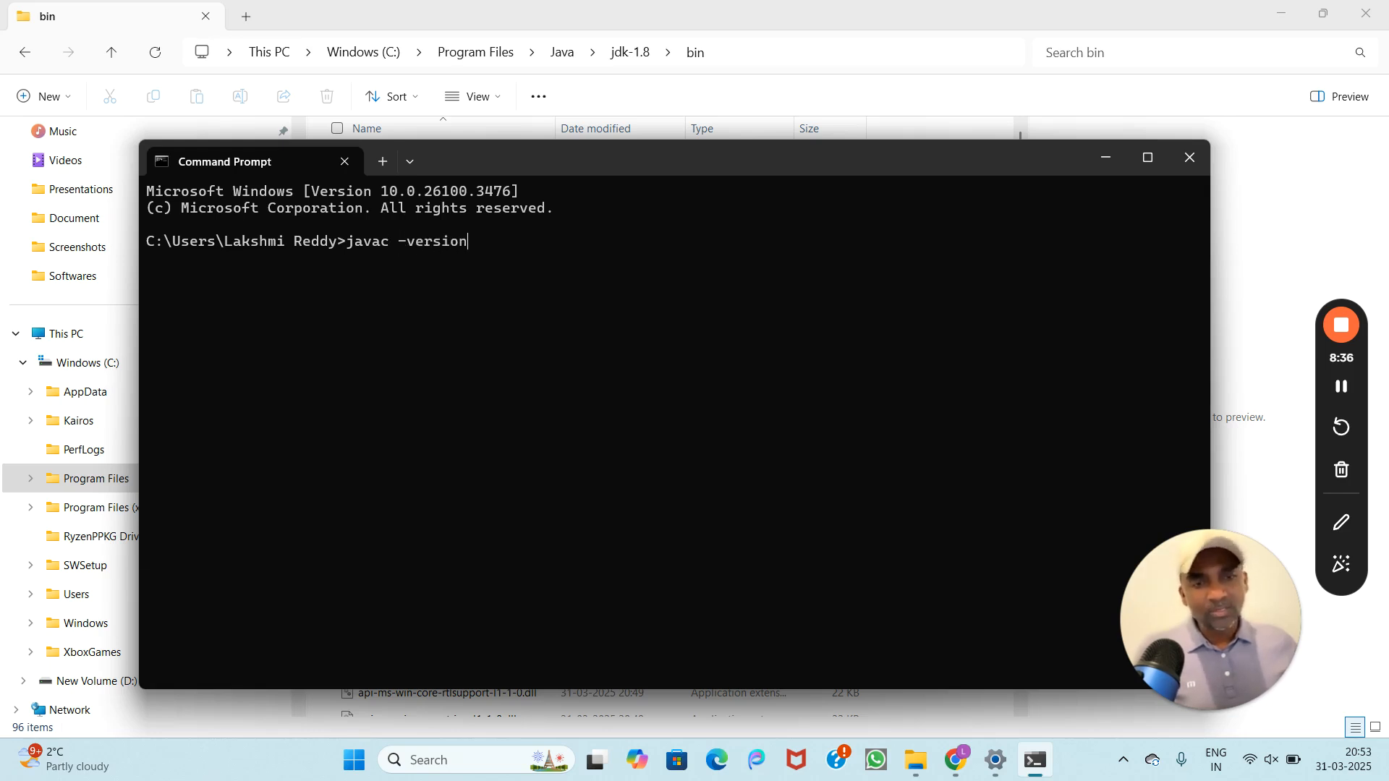
key(Return)
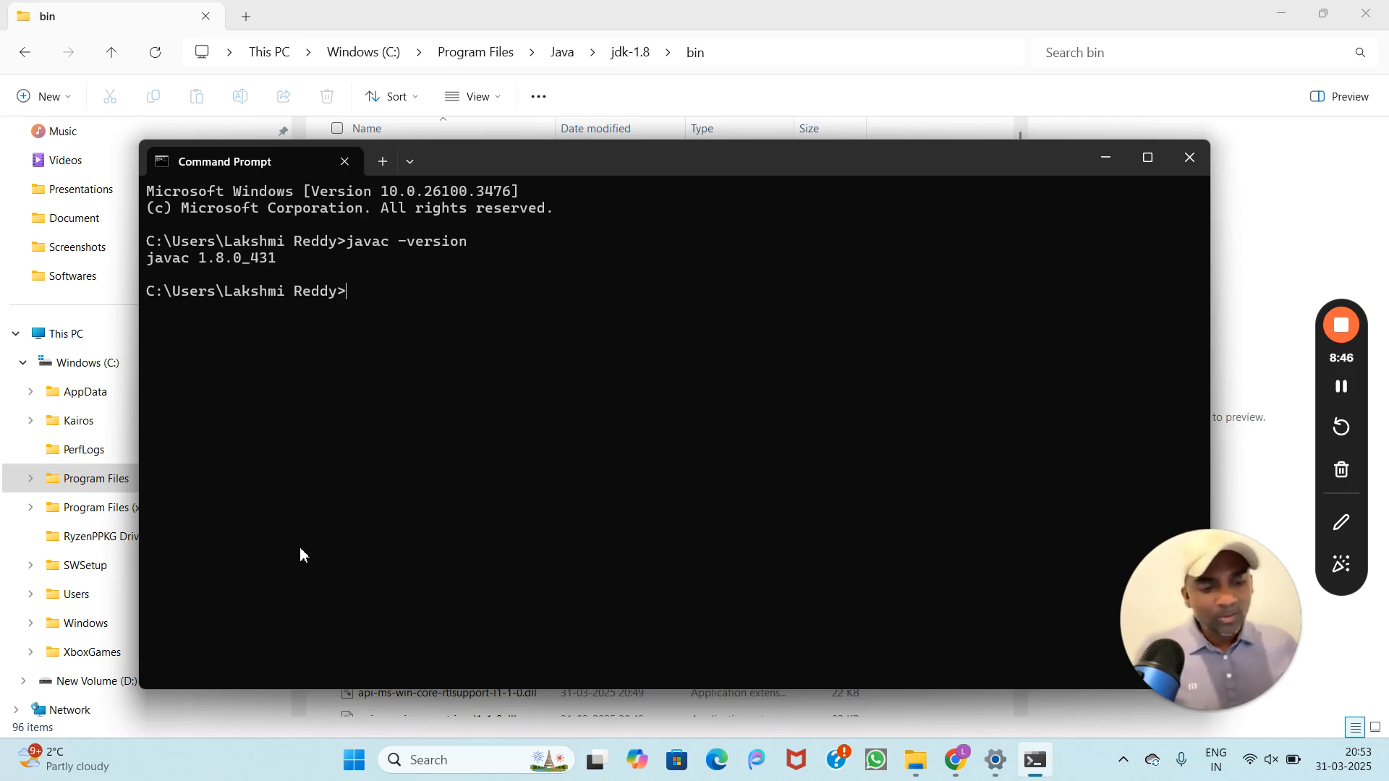
text(ja)
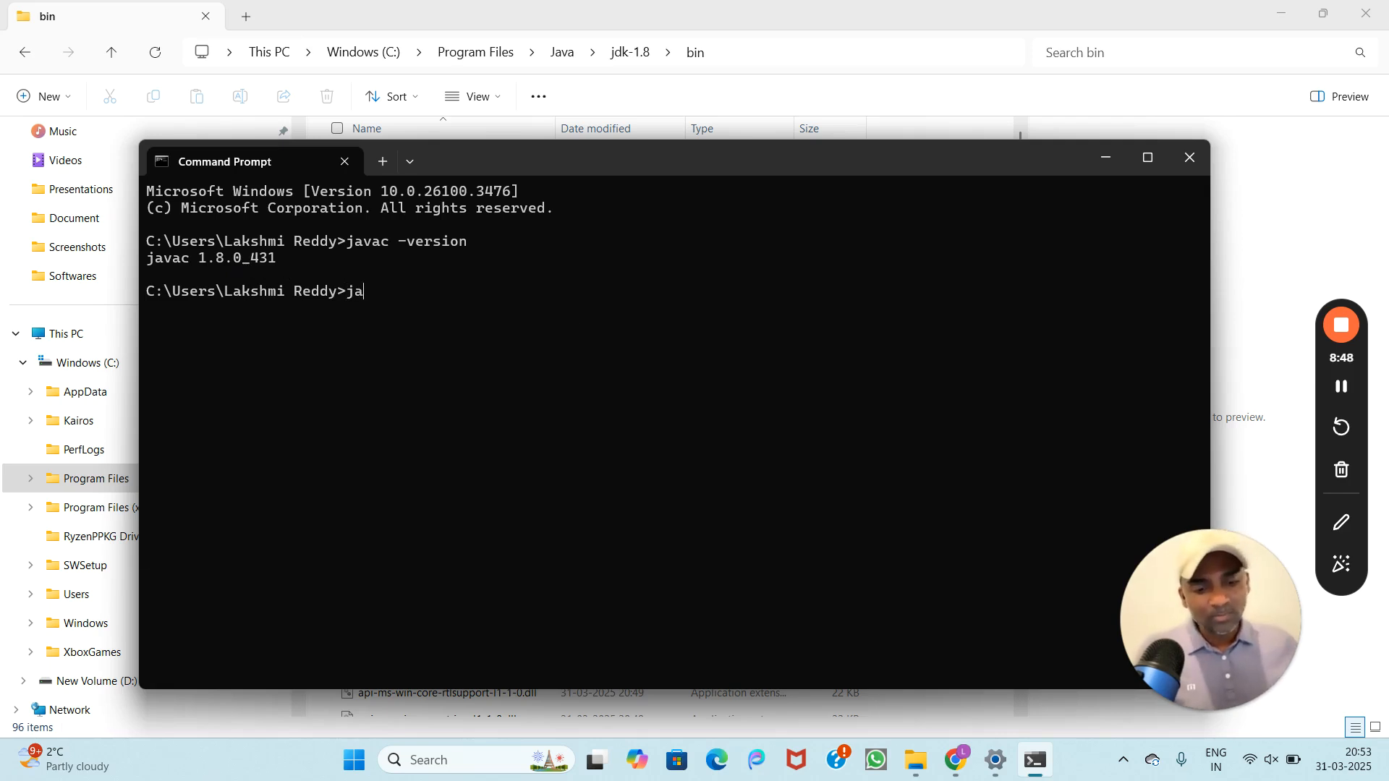
text(va -)
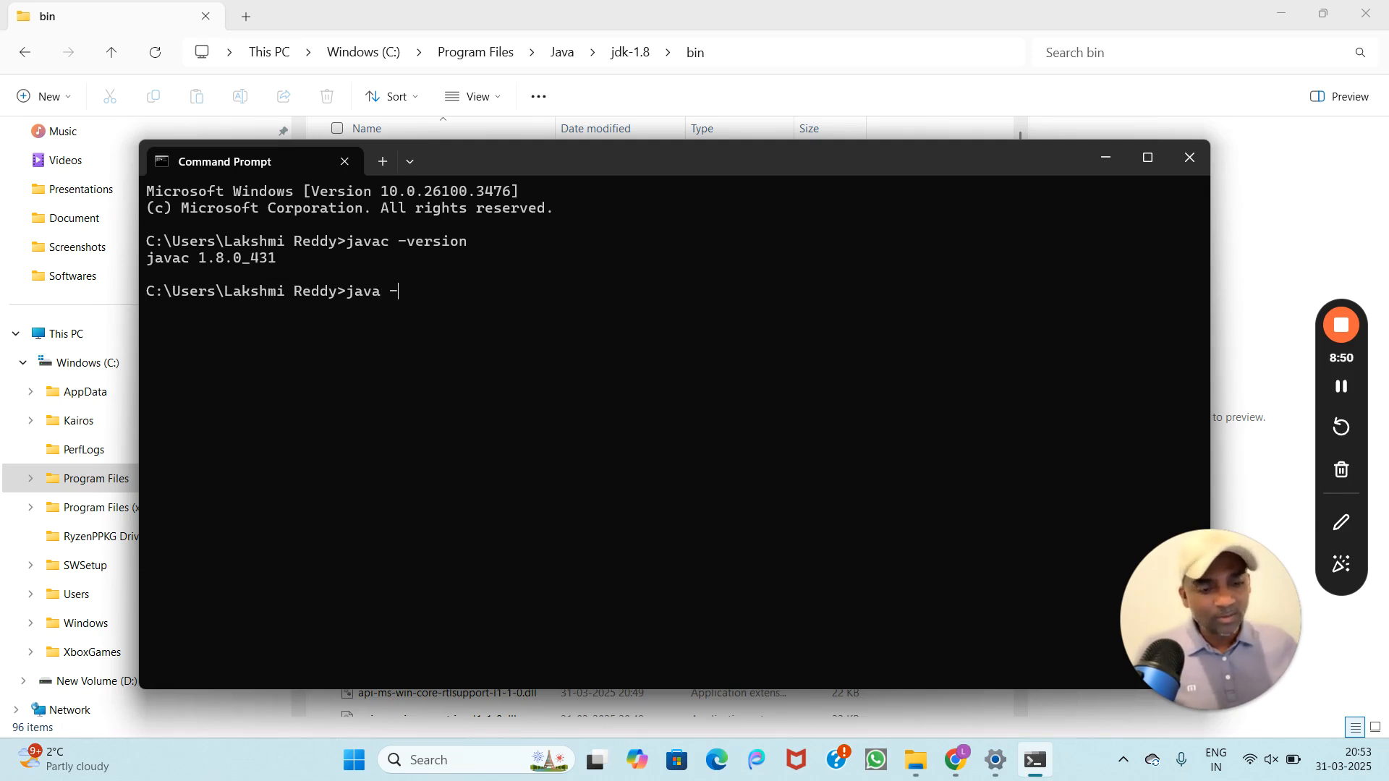
text(version)
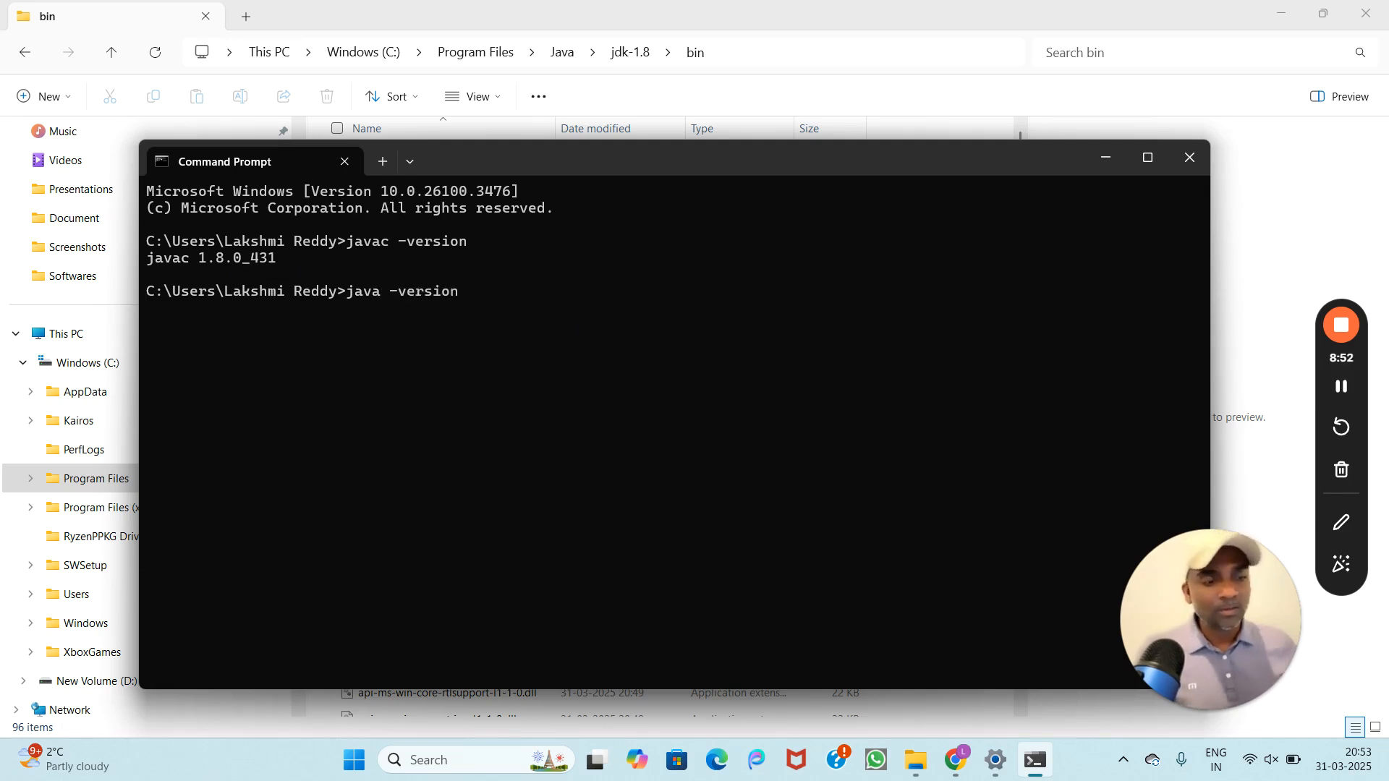
key(Return)
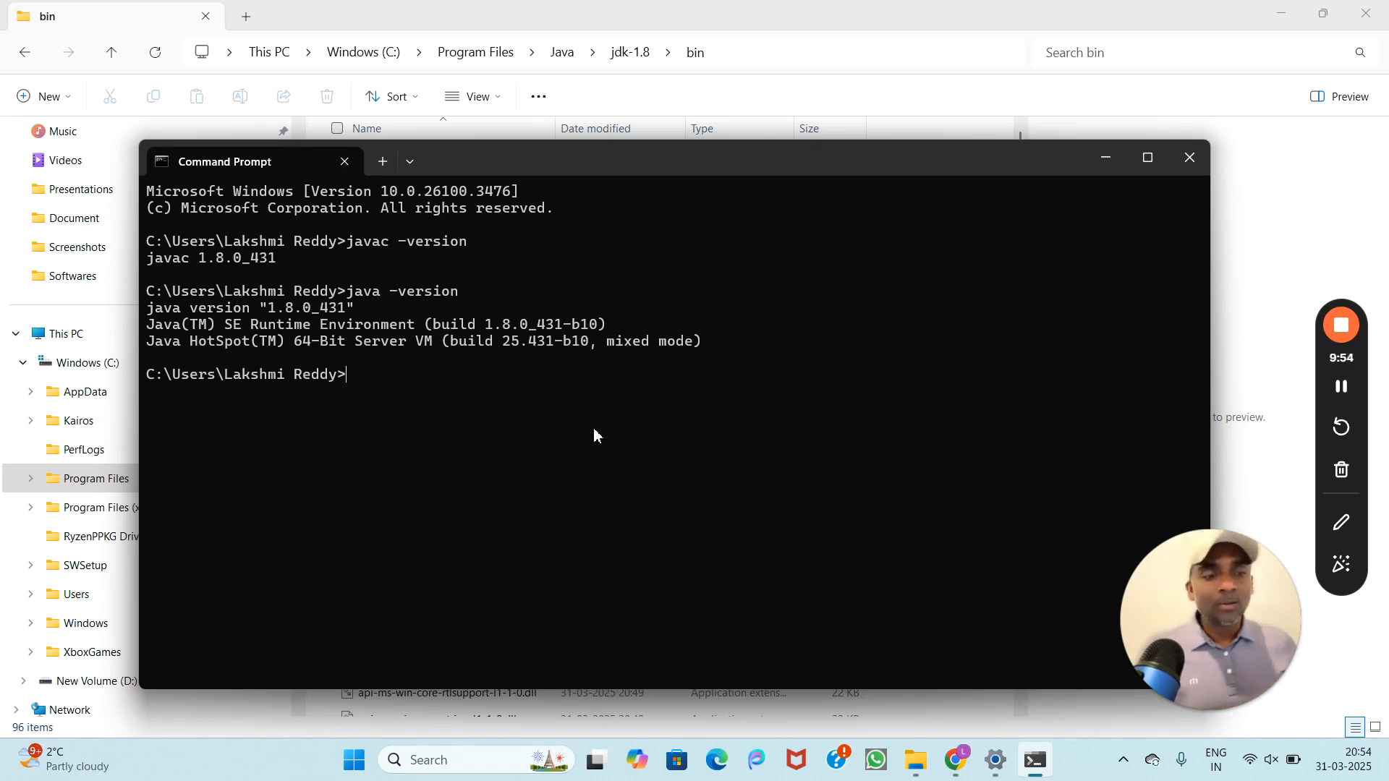
Step: In a new Chrome tab, go to google.com and search for notepad++
click(955, 759)
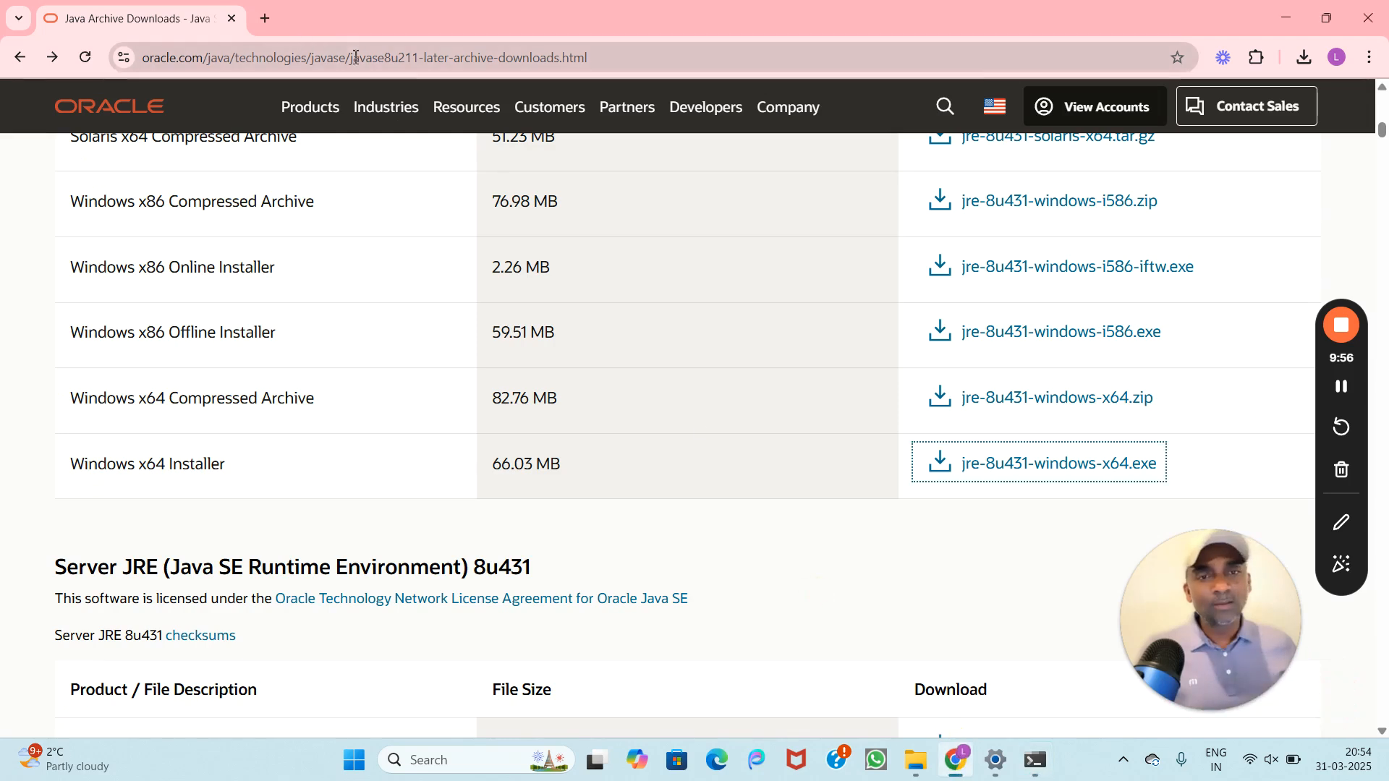
click(266, 17)
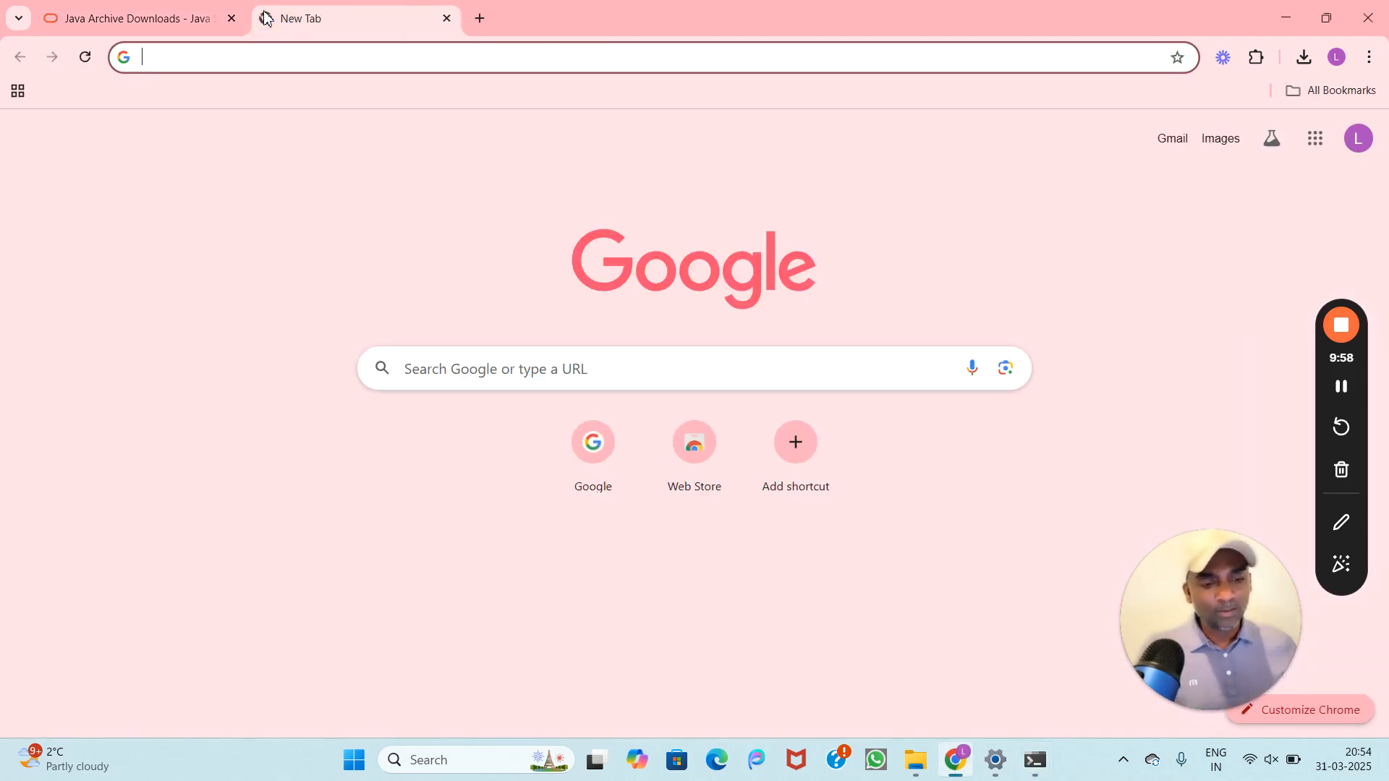
text(goo)
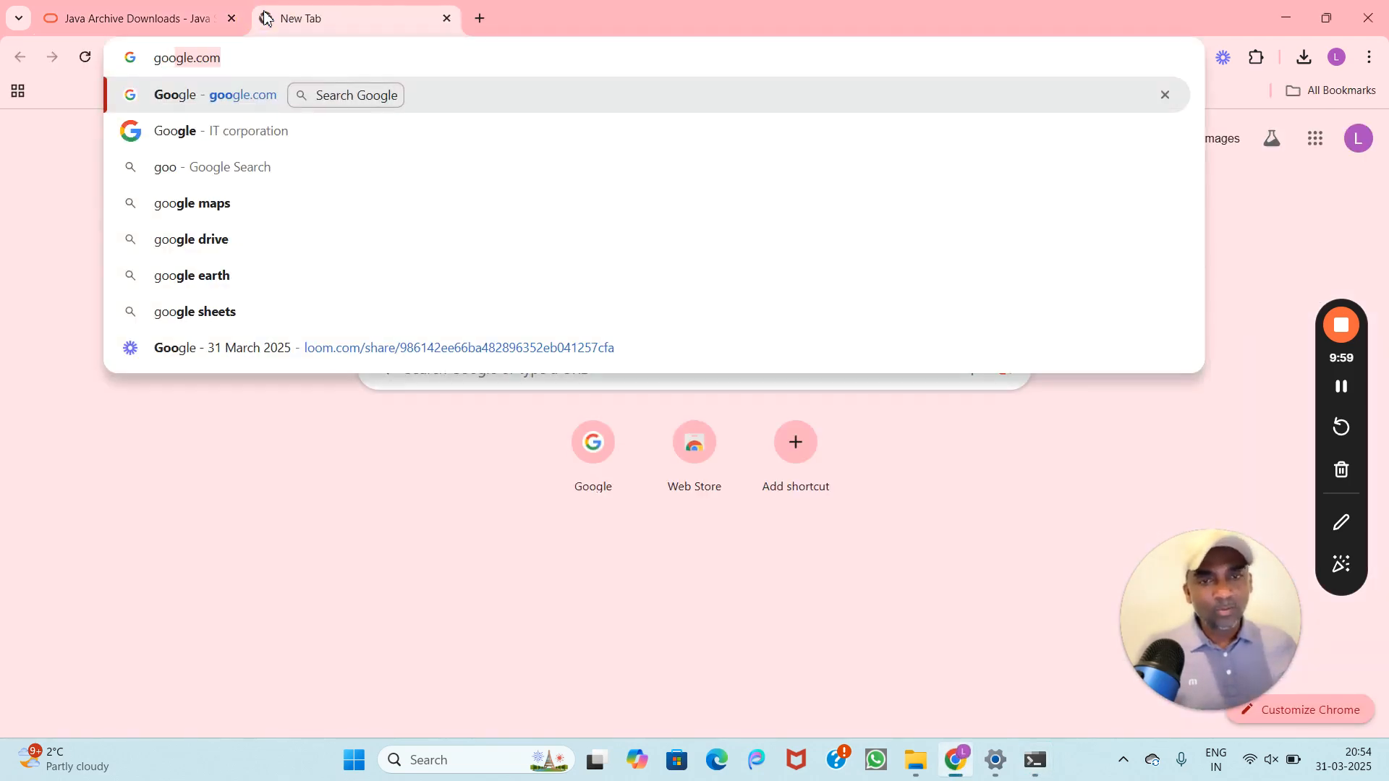
click(181, 95)
text(note)
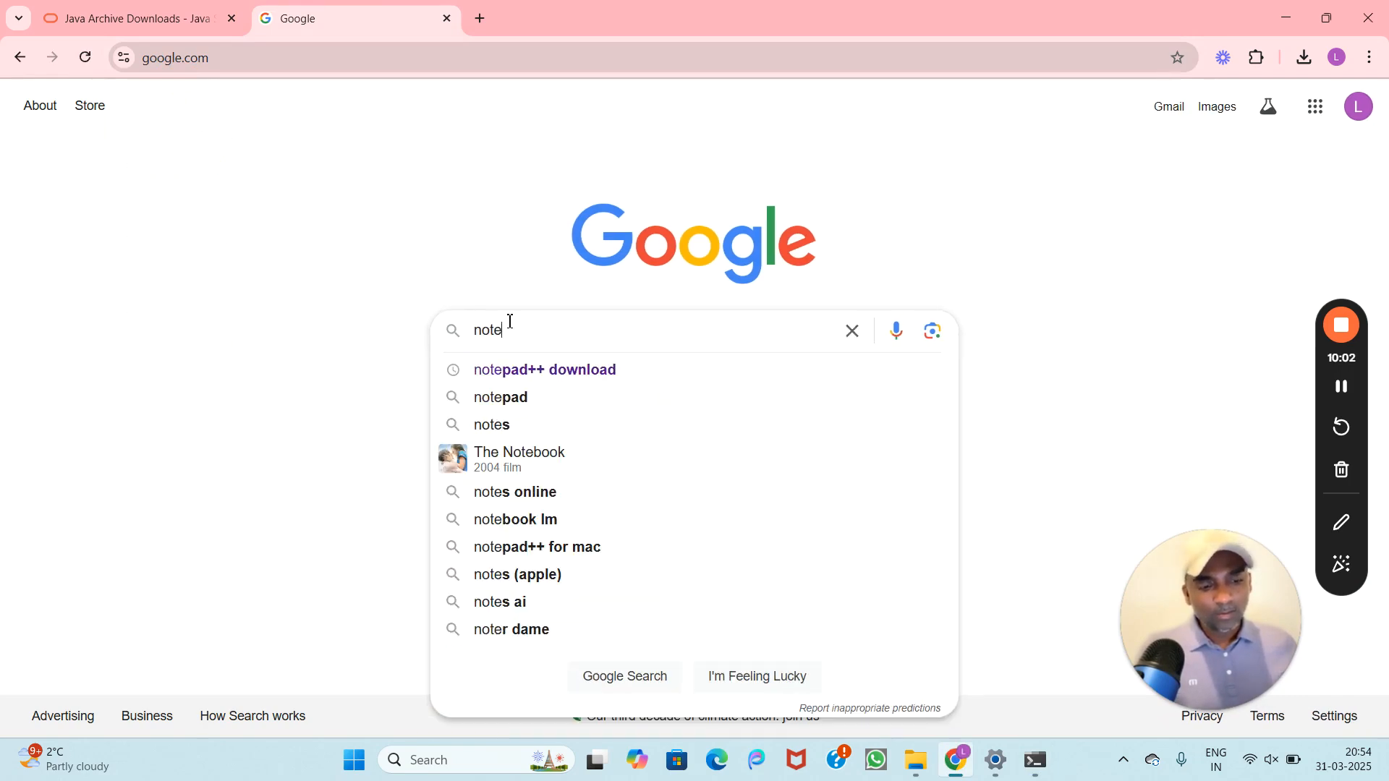
text(pad+)
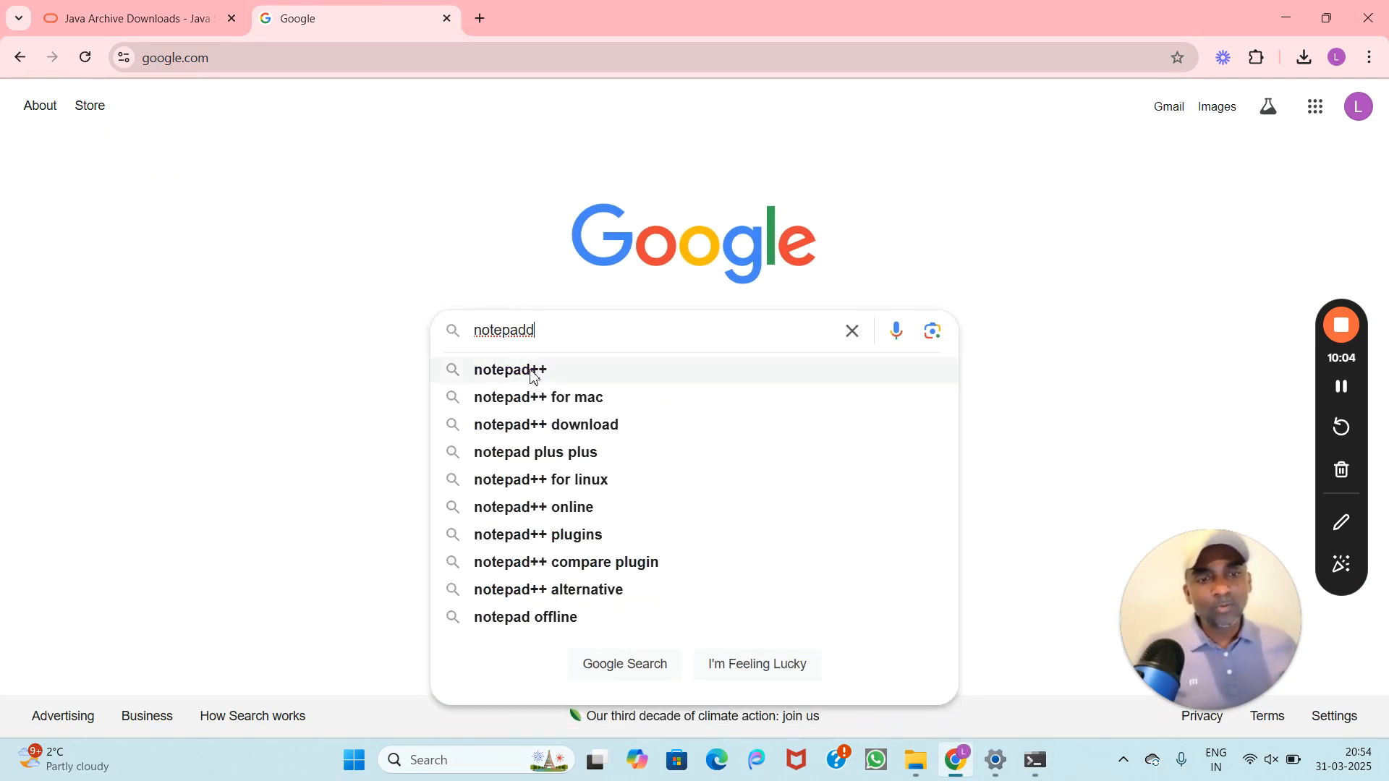
click(530, 373)
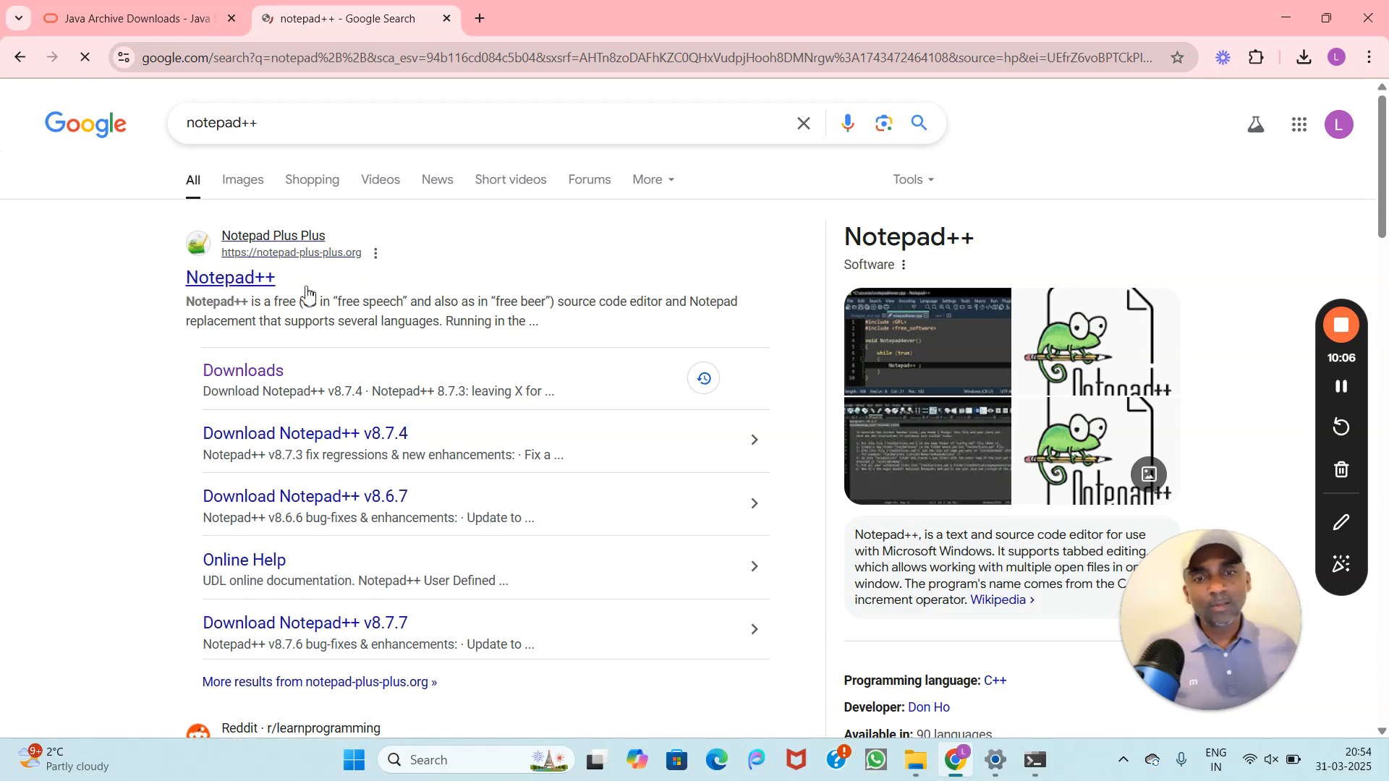